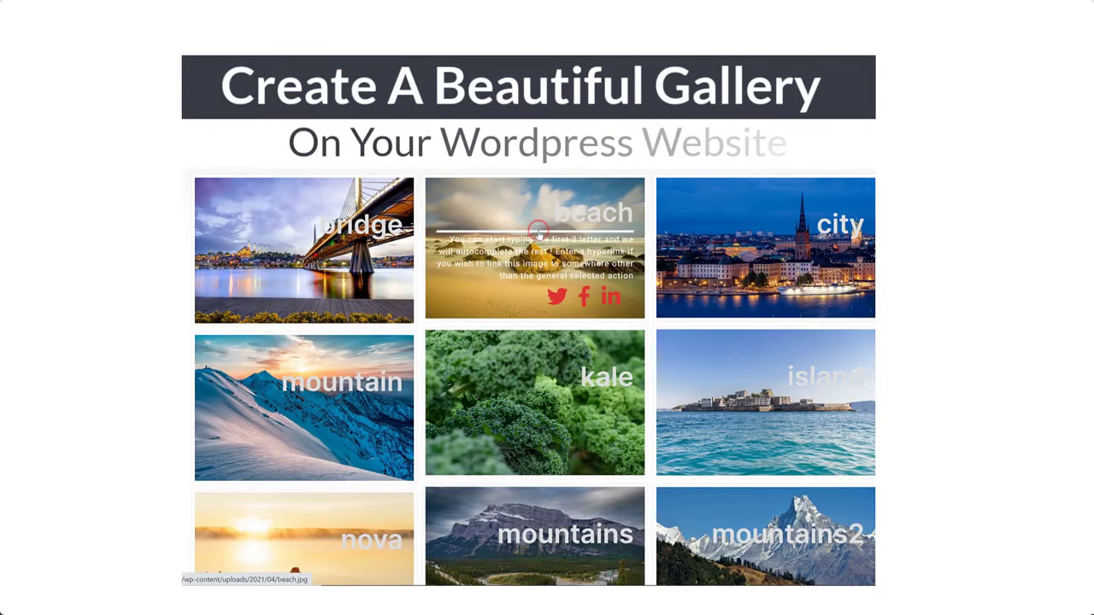
Open the beach image in the demo gallery's lightbox, browse through the images after it, and close the lightbox
left_click(538, 229)
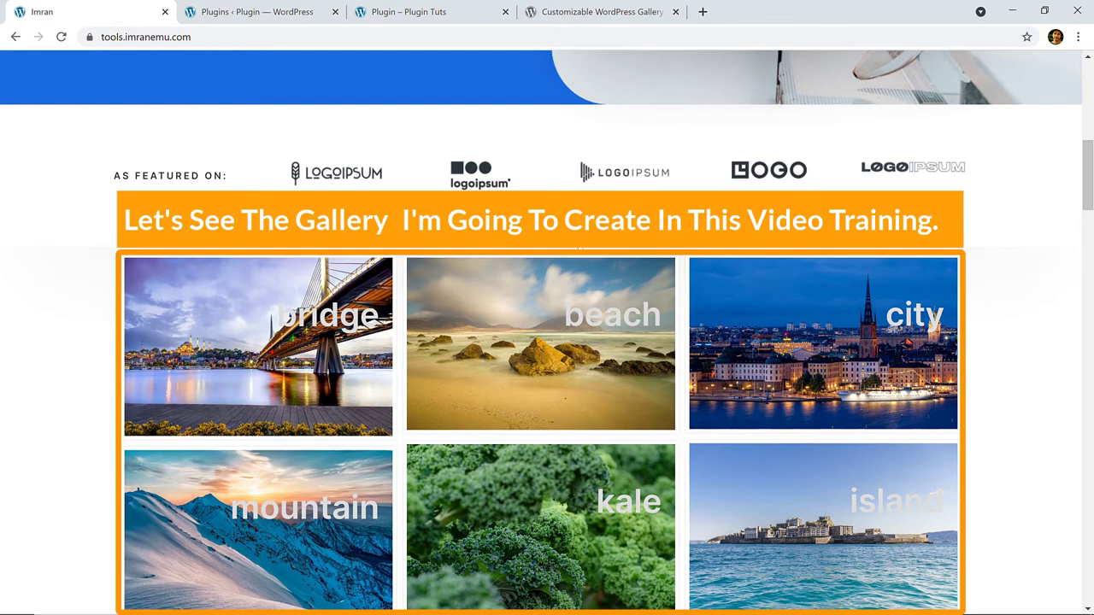
mouse_move(590, 344)
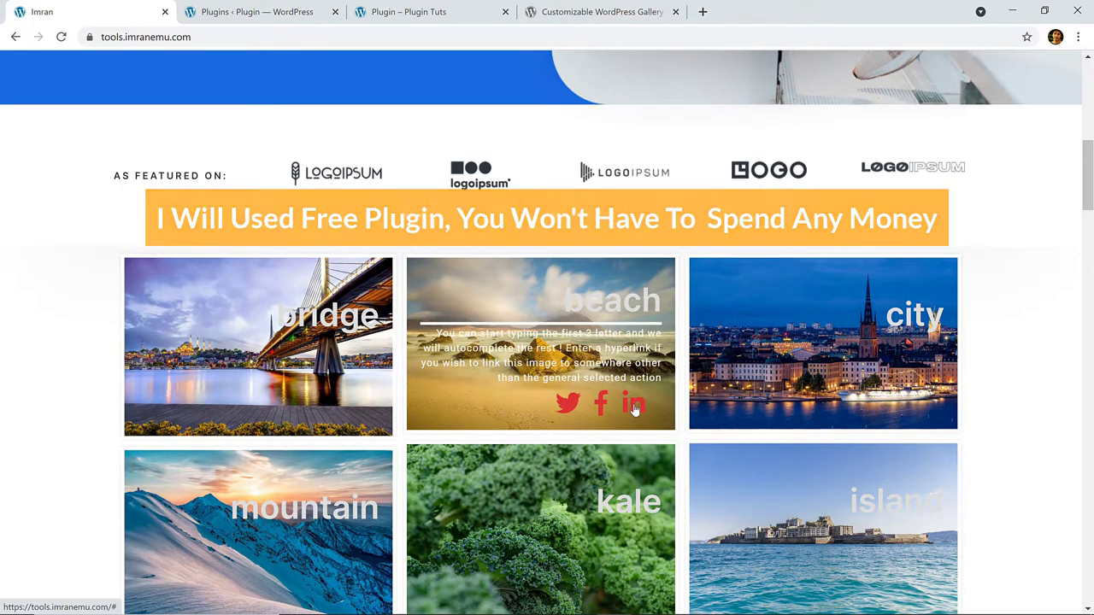
scroll(610, 404, "down", 2)
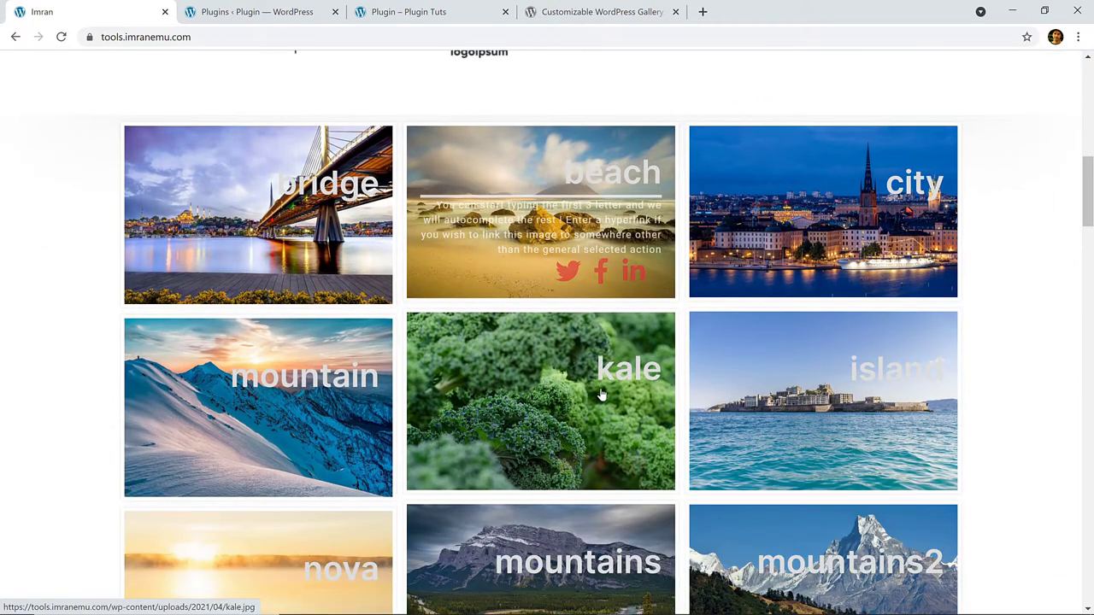
left_click(545, 182)
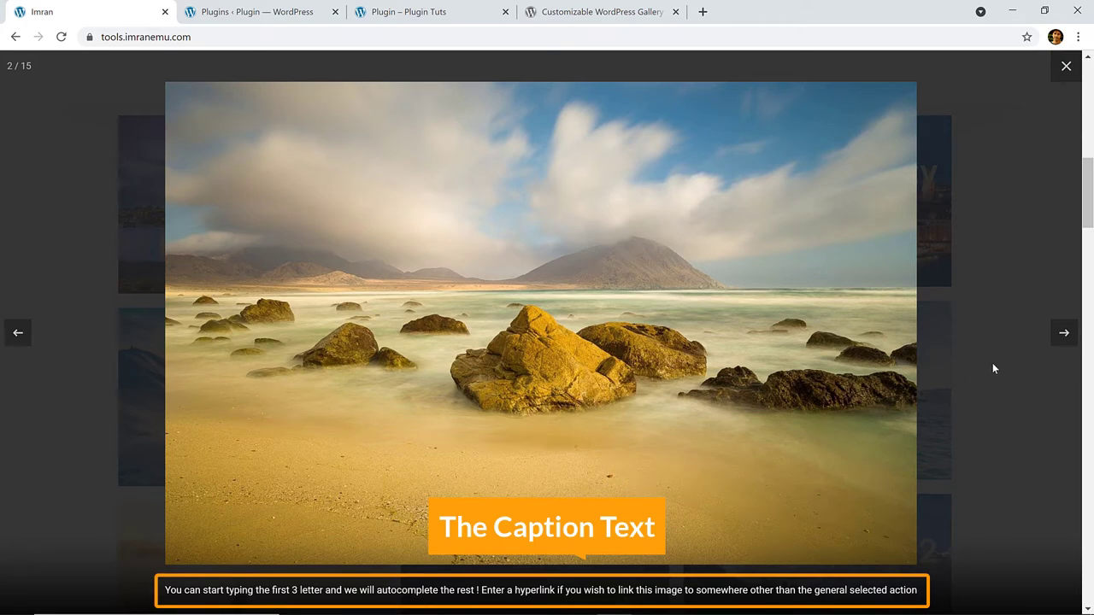
left_click(1064, 334)
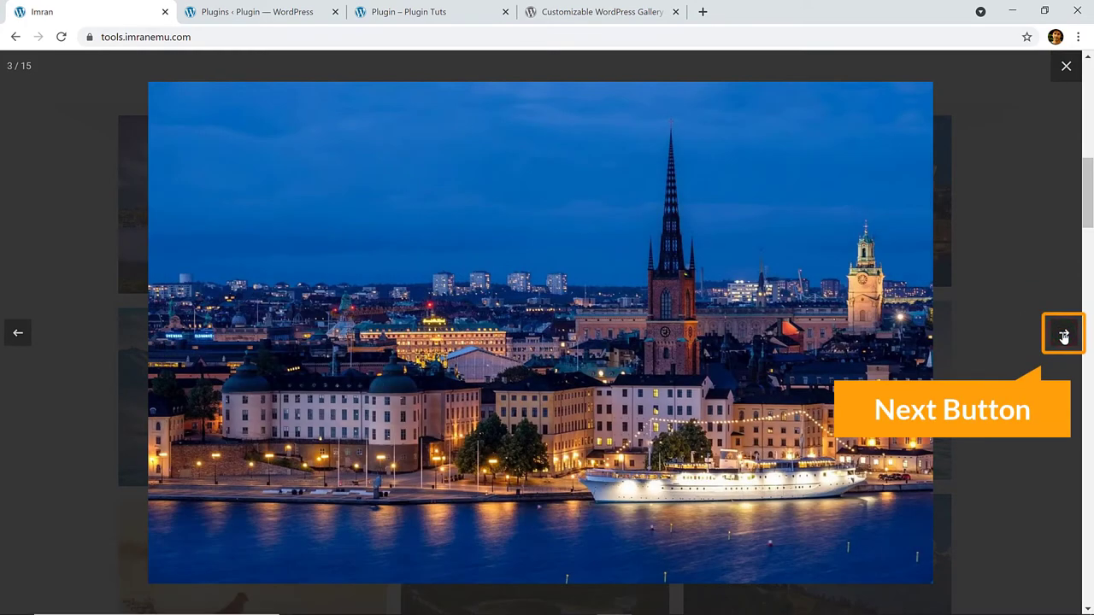
left_click(1064, 335)
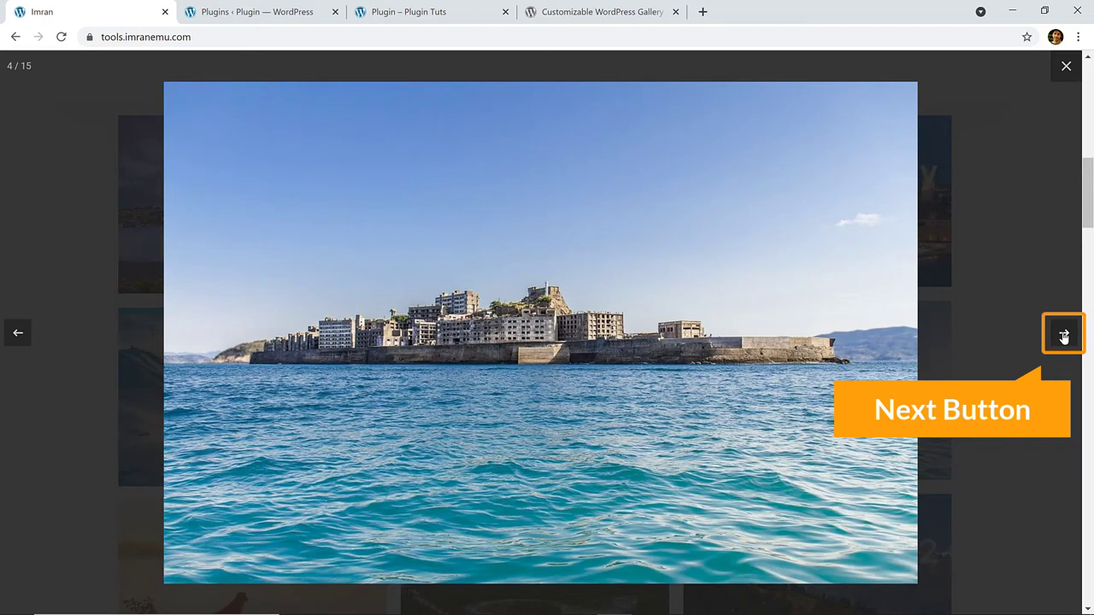
left_click(1064, 334)
left_click(1065, 334)
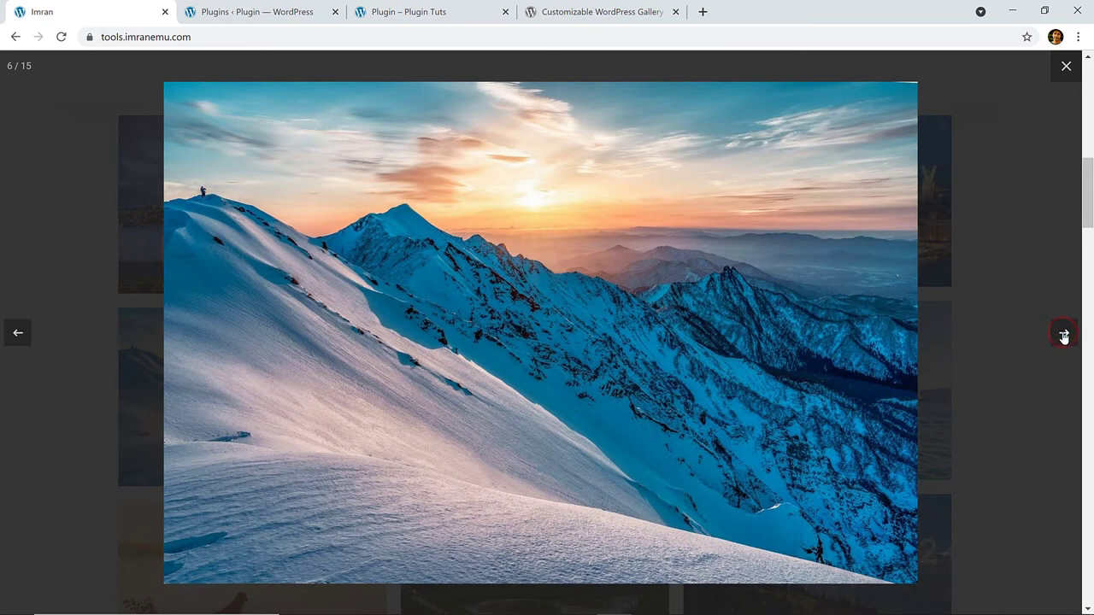
left_click(1064, 334)
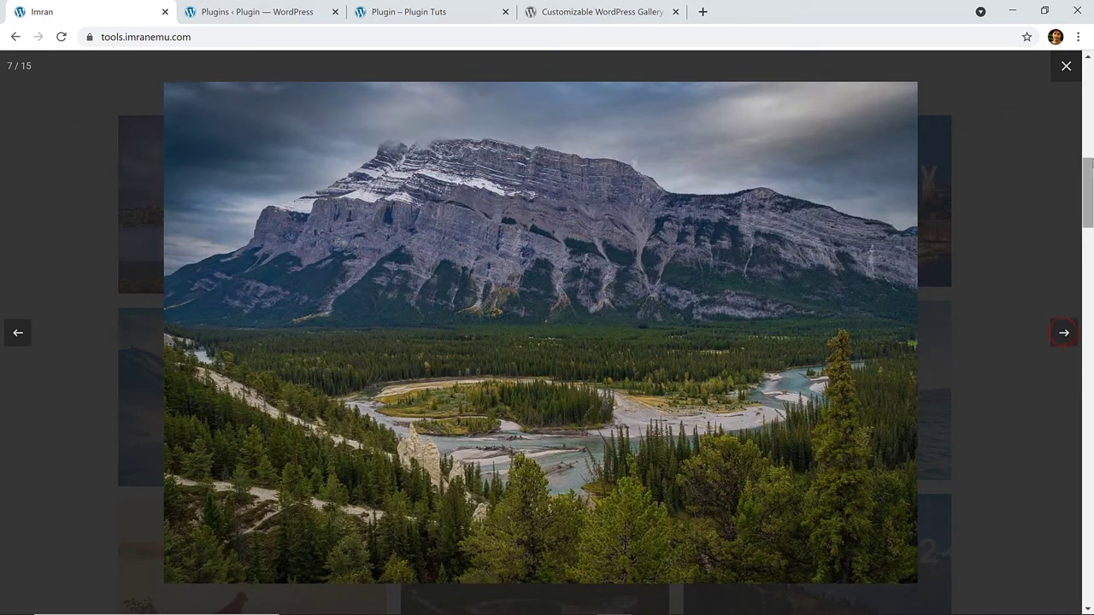
left_click(1066, 68)
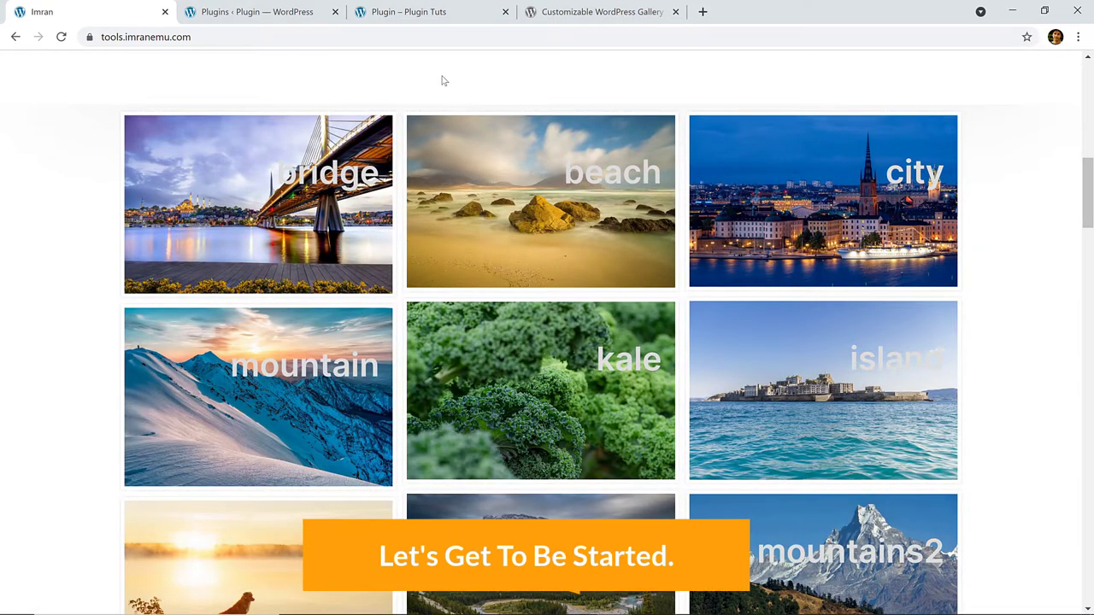
View the Modula Image Gallery plugin's details page on WordPress.org
left_click(556, 13)
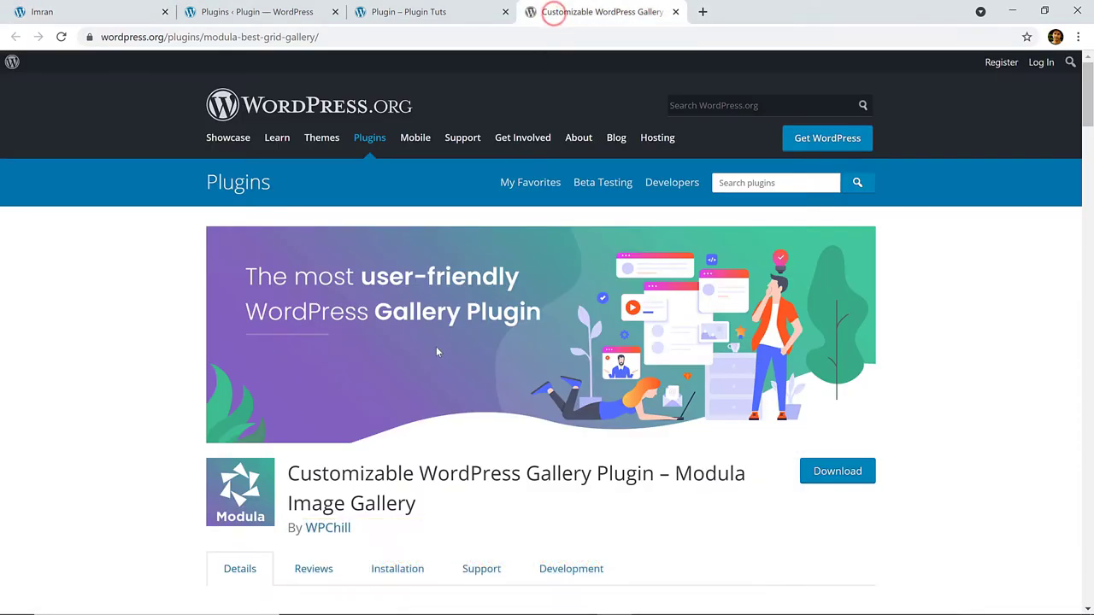
scroll(445, 365, "down", 1)
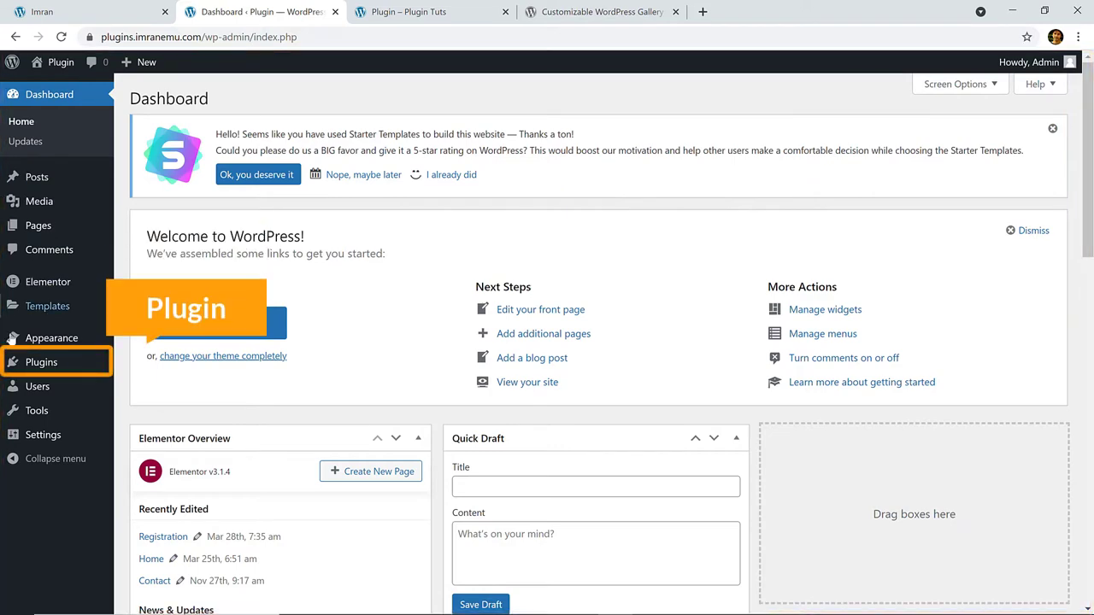
Search for the Modula plugin from the WordPress dashboard, then install and activate Modula Image Gallery
mouse_move(49, 373)
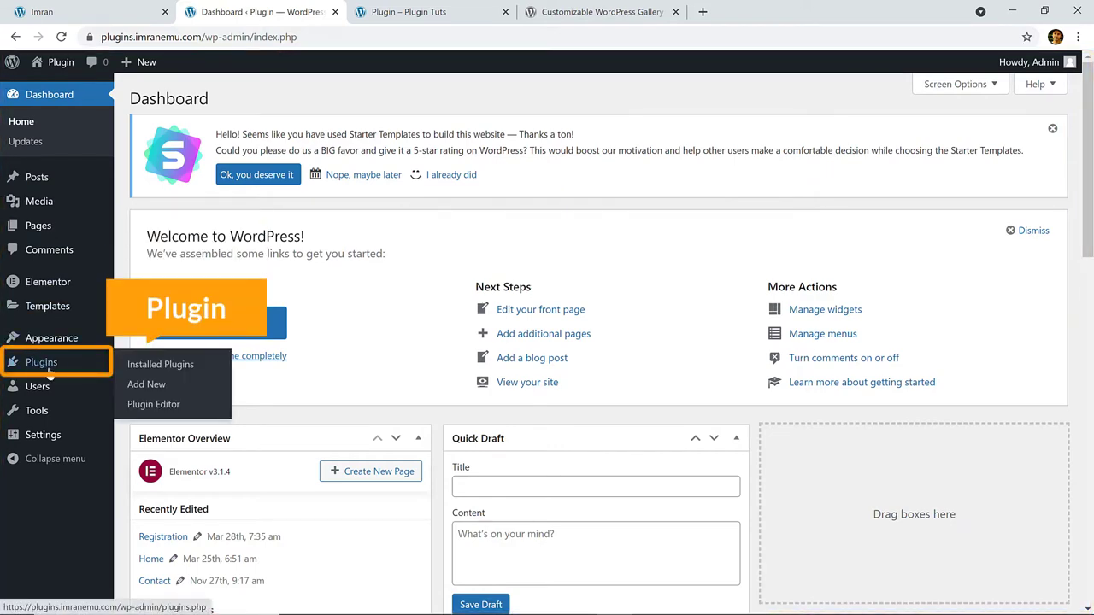
left_click(157, 389)
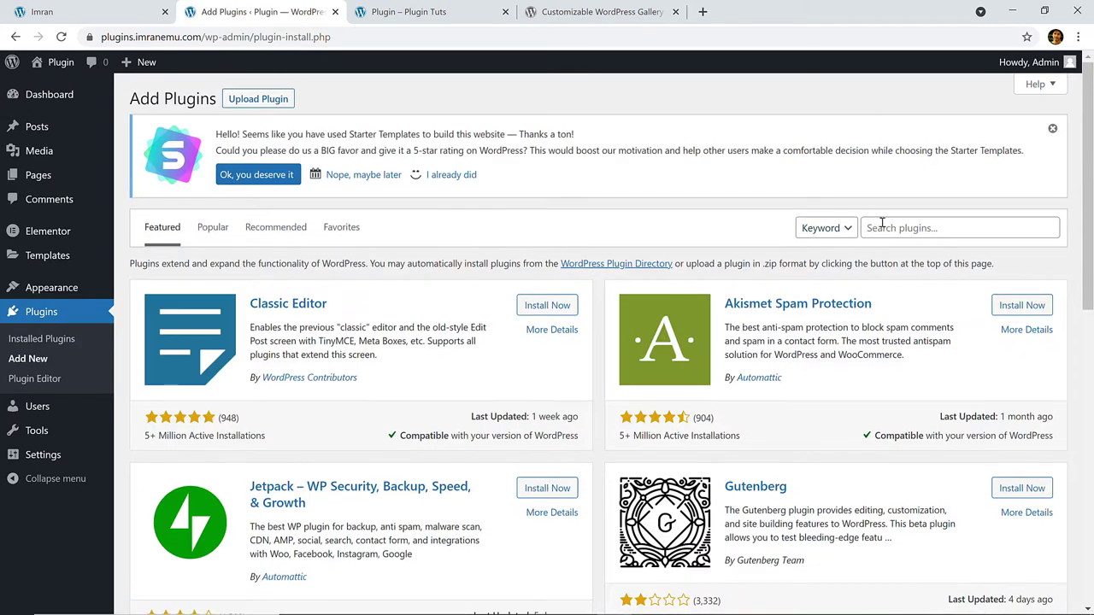
left_click(882, 223)
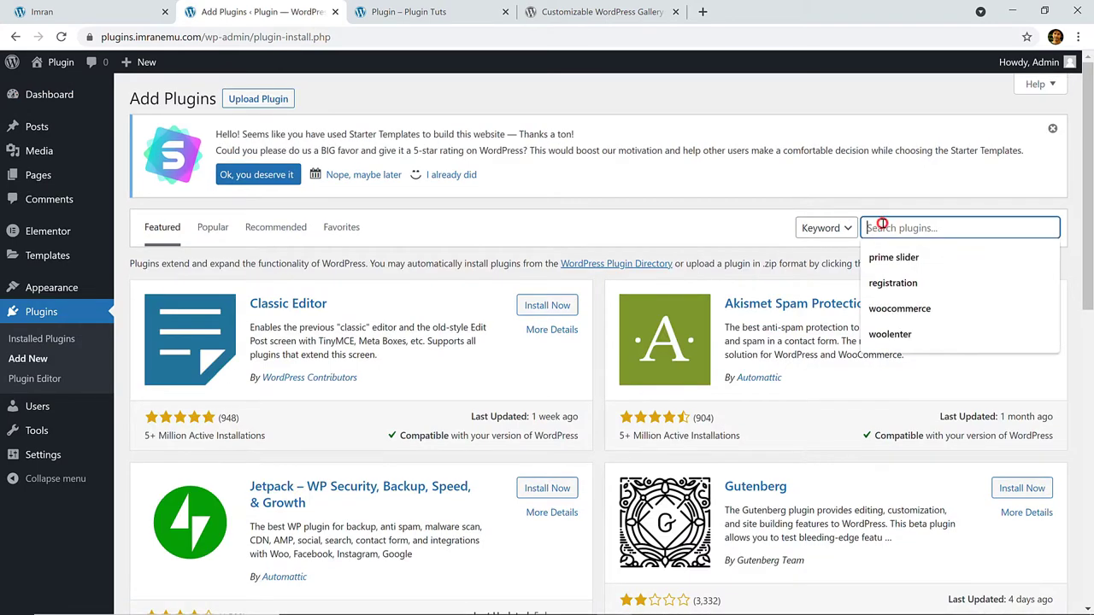
type("Modula")
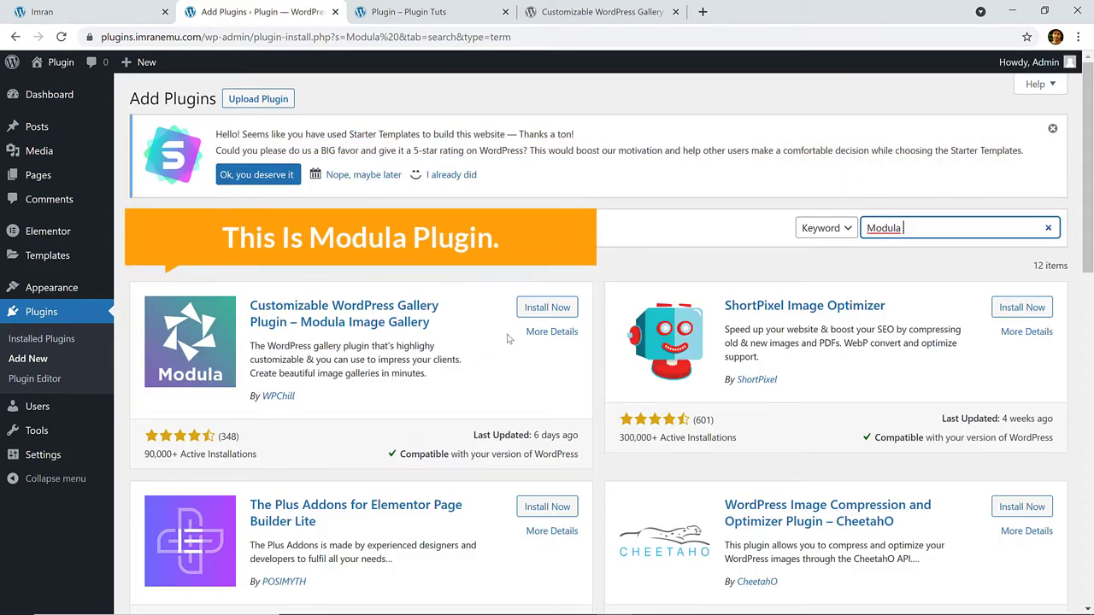
left_click(548, 310)
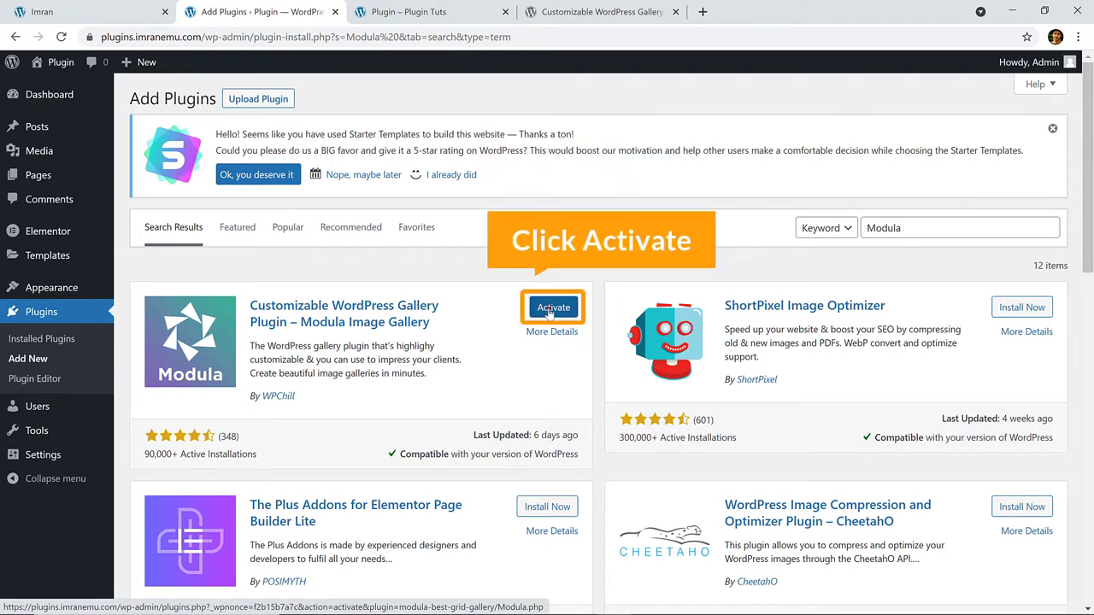
left_click(549, 309)
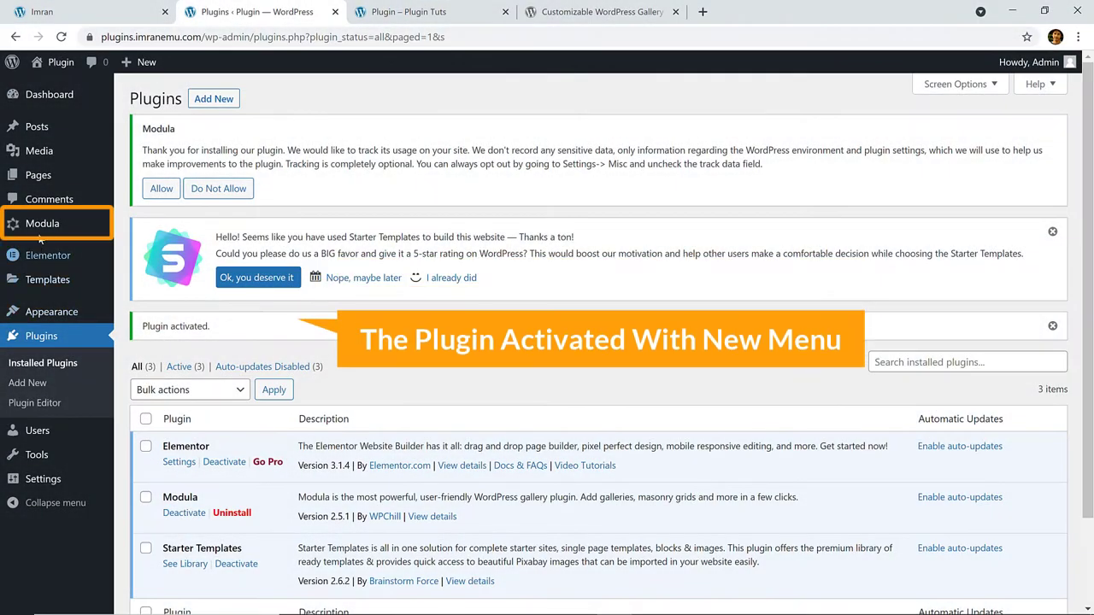
Create a new Modula gallery titled Nature and collapse its Albums Upsell section
mouse_move(35, 231)
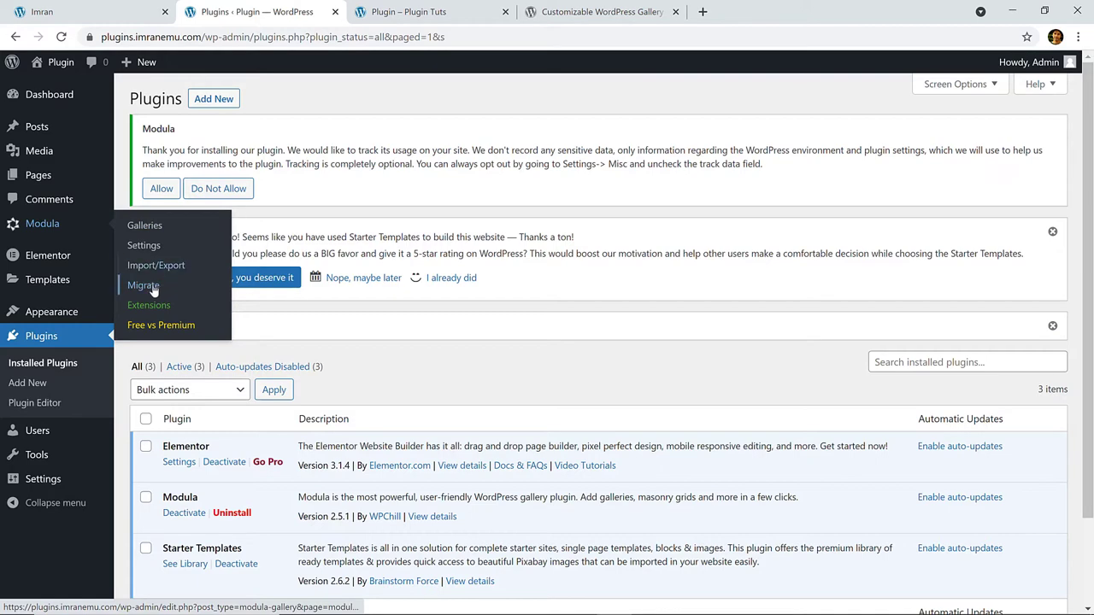
left_click(151, 232)
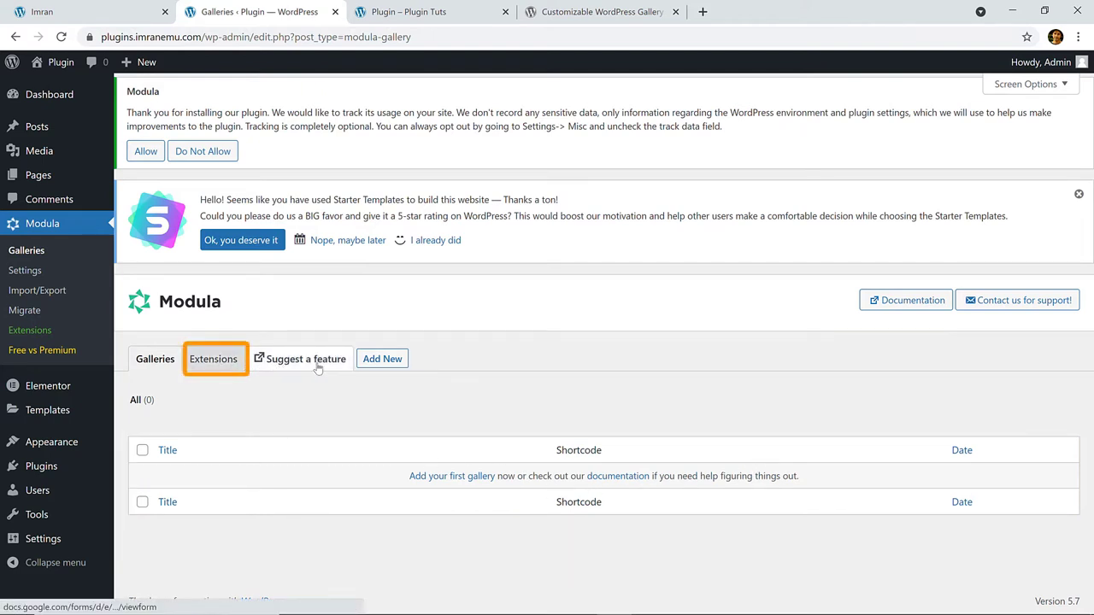
left_click(388, 362)
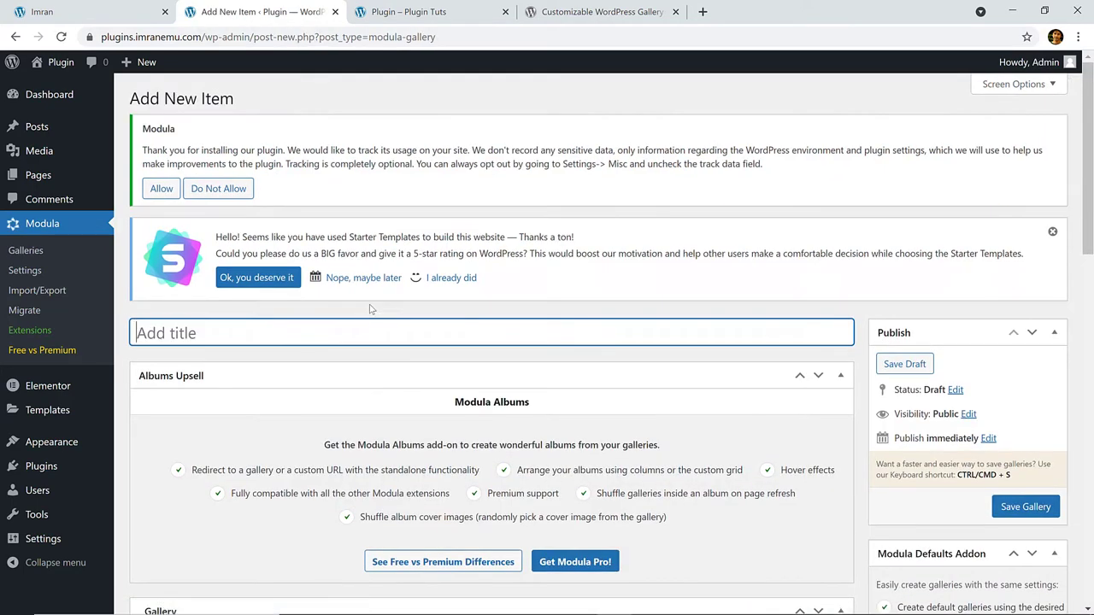
scroll(371, 308, "down", 3)
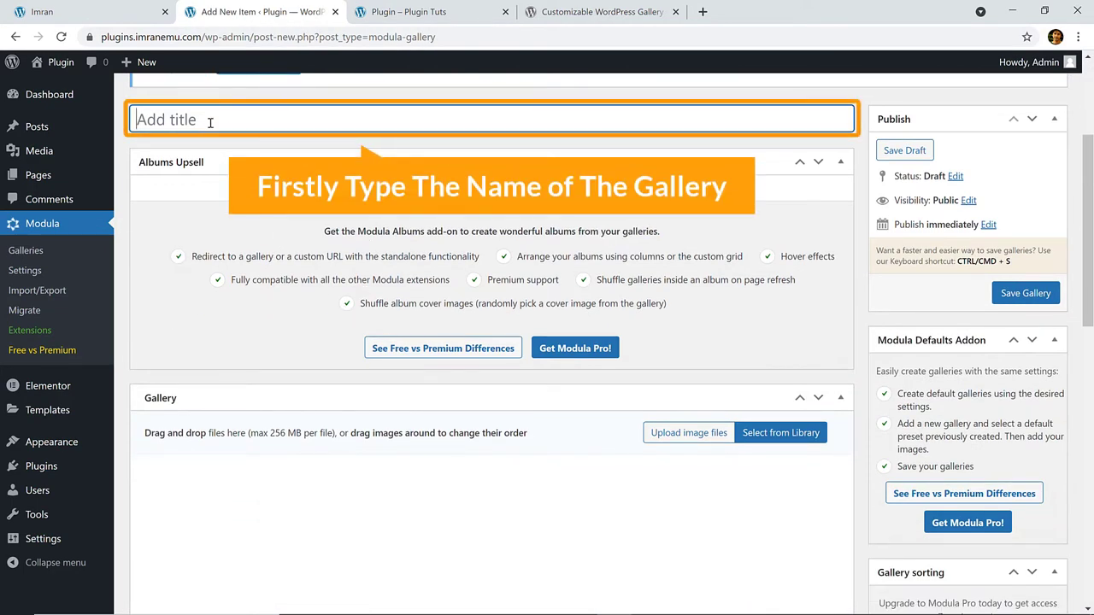
type("Nature")
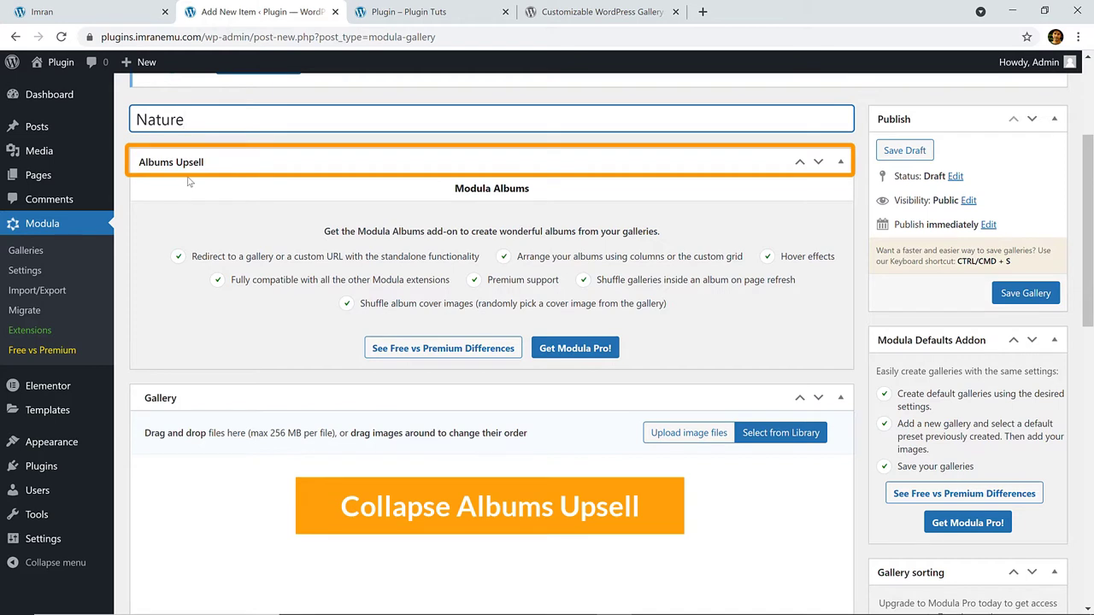
left_click(842, 163)
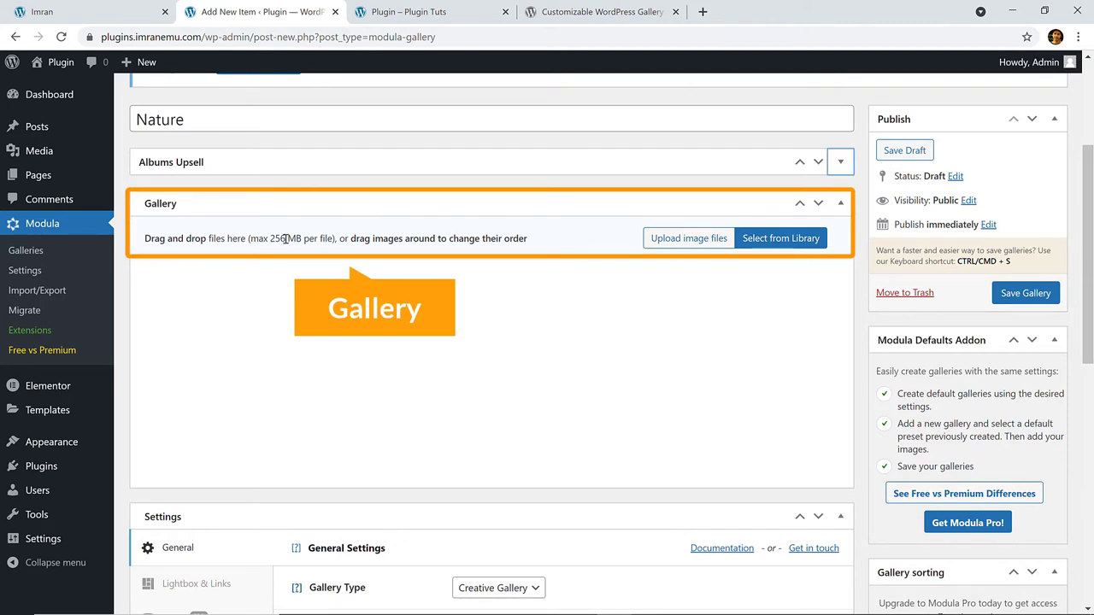
Upload all the images from the Gallery folder inside TutsFiles to the Nature gallery
left_click(689, 241)
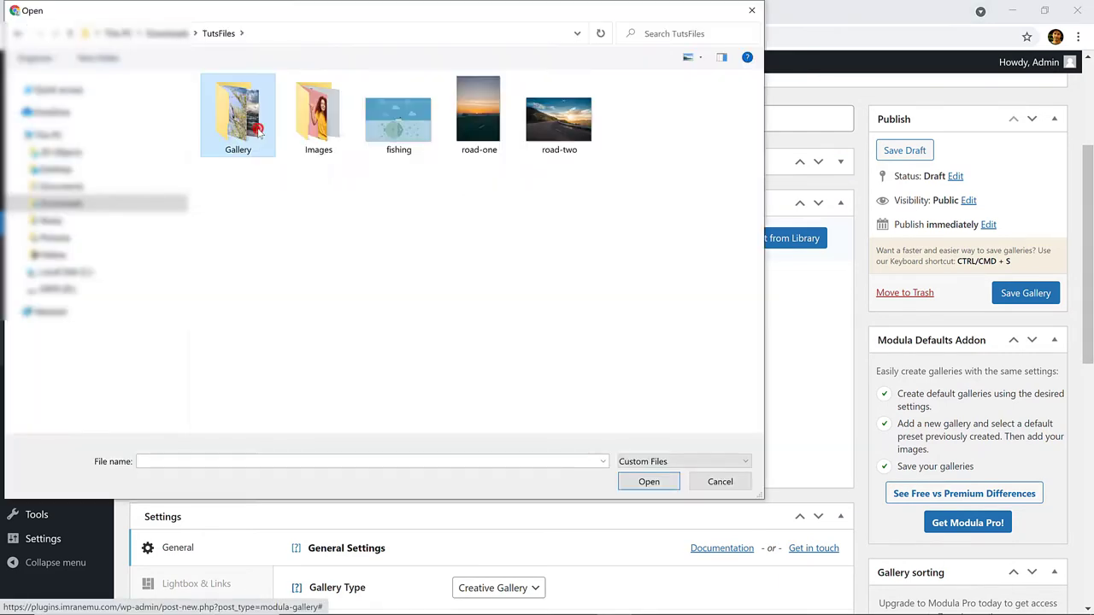
double_click(235, 123)
left_click_drag(212, 349, 745, 122)
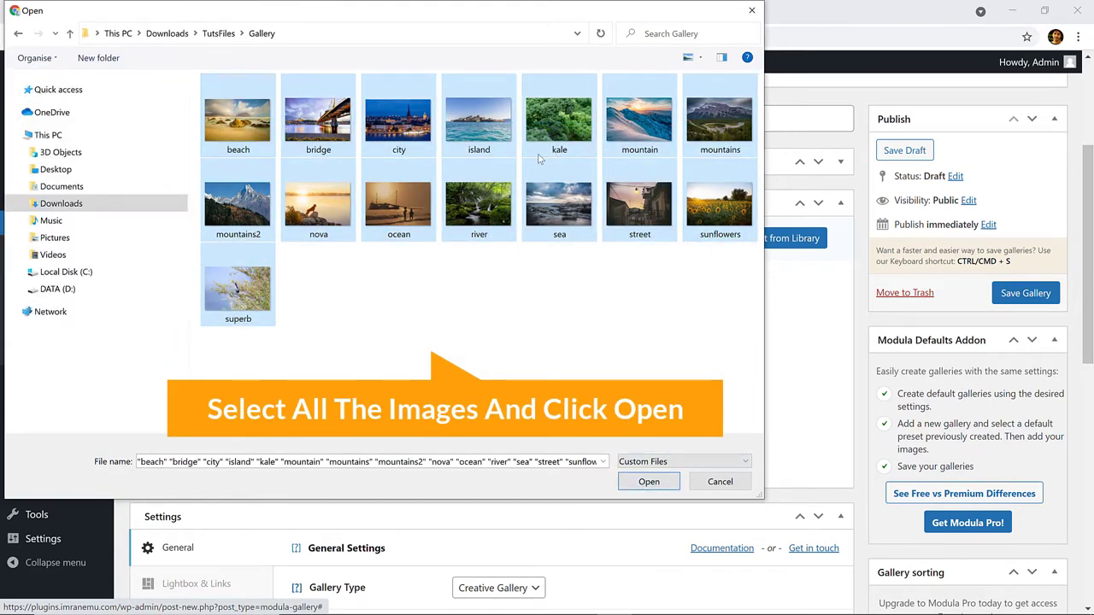
left_click(649, 482)
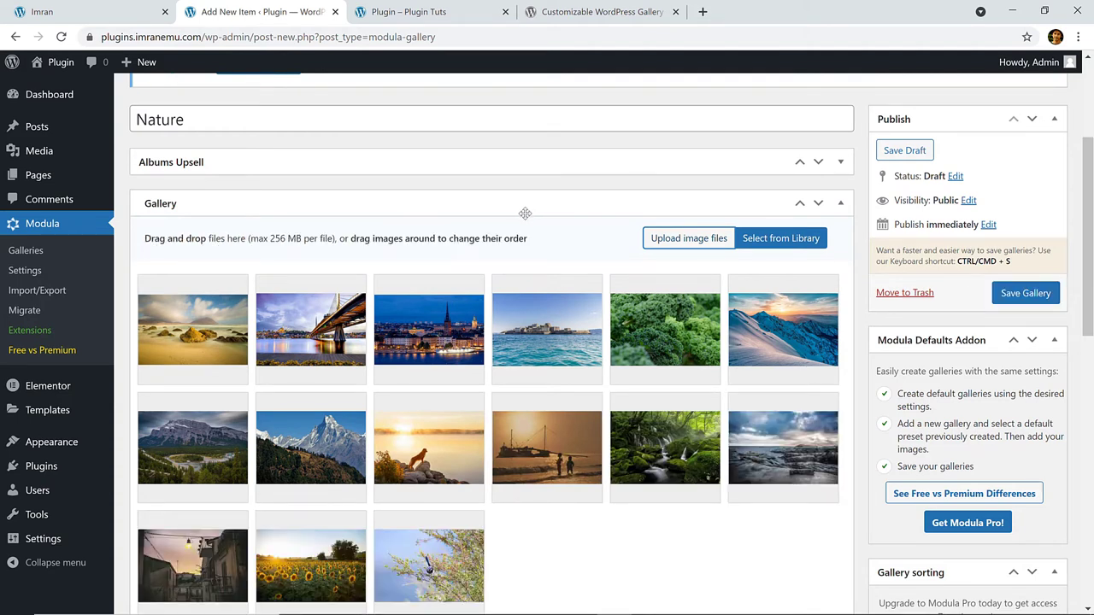
Look over the uploaded images and the general settings, then save the Nature gallery
scroll(484, 198, "down", 2)
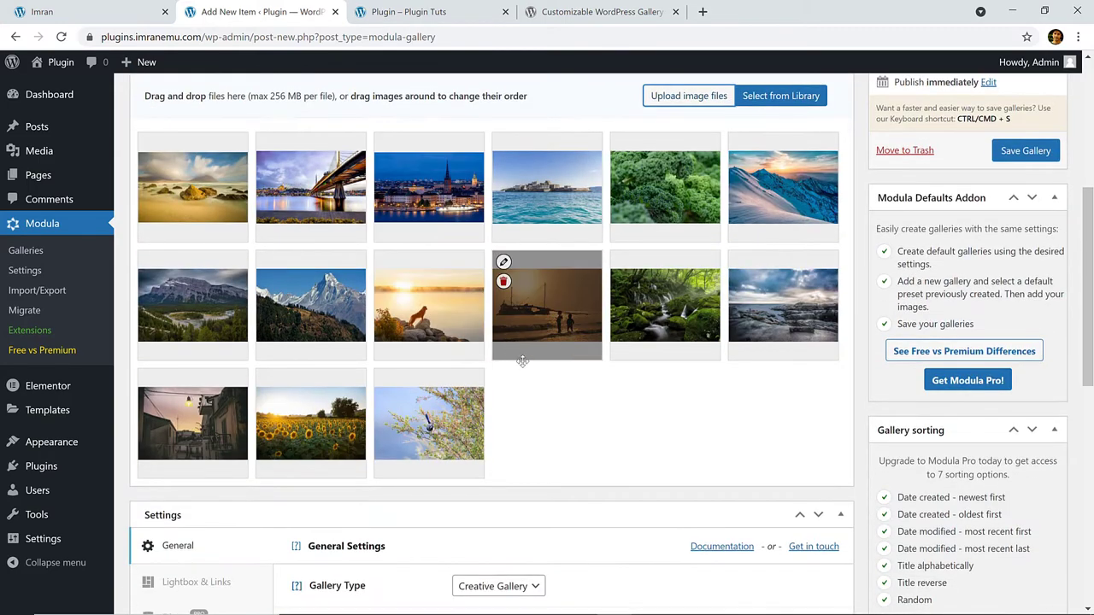
scroll(529, 384, "down", 2)
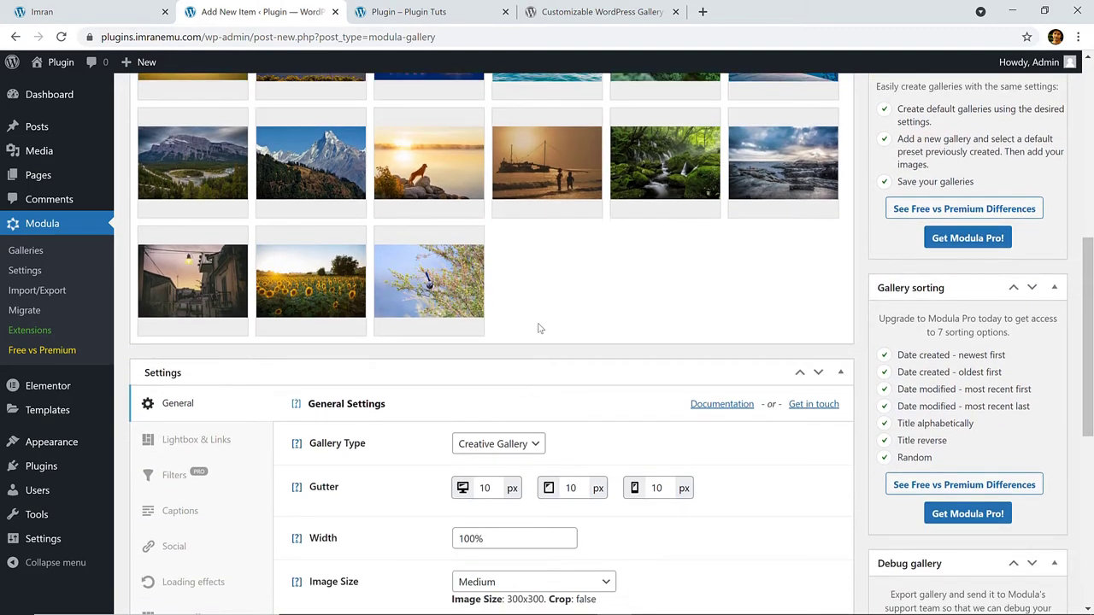
scroll(539, 327, "down", 1)
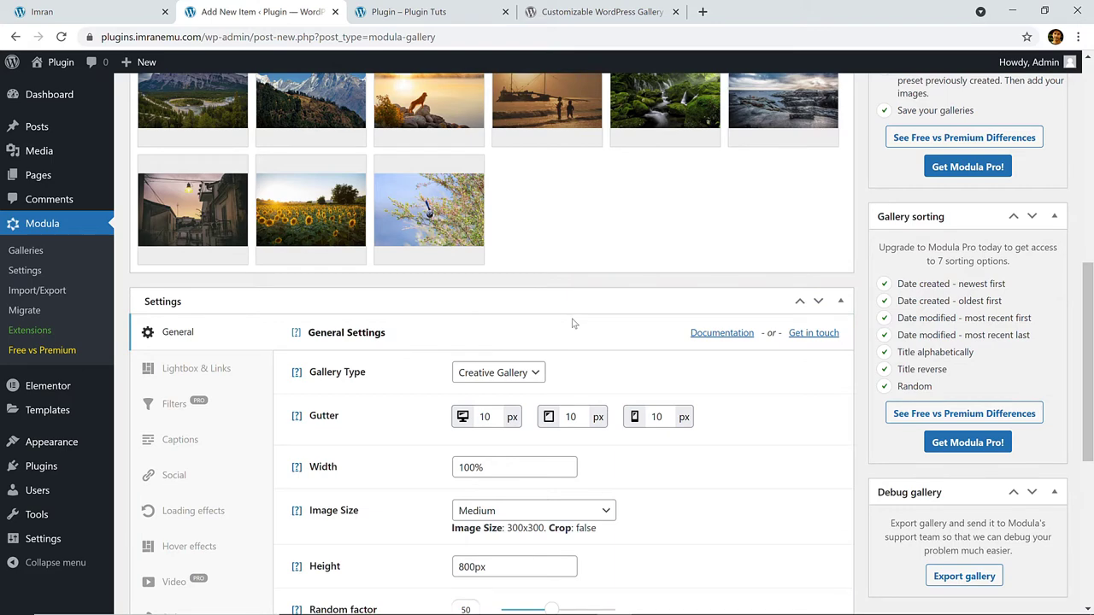
scroll(573, 324, "up", 6)
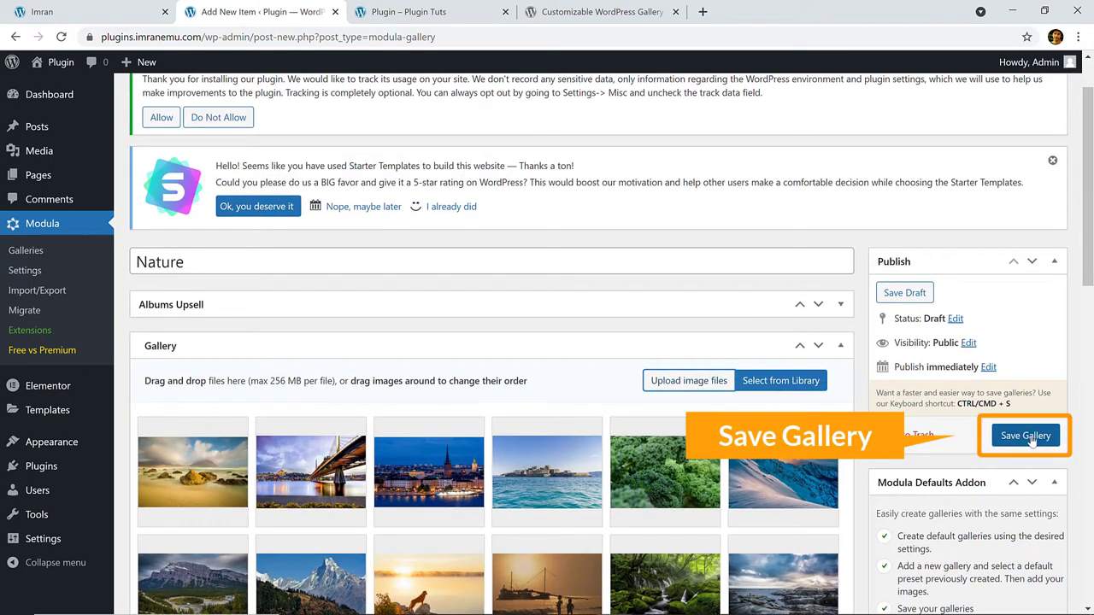
left_click(1025, 438)
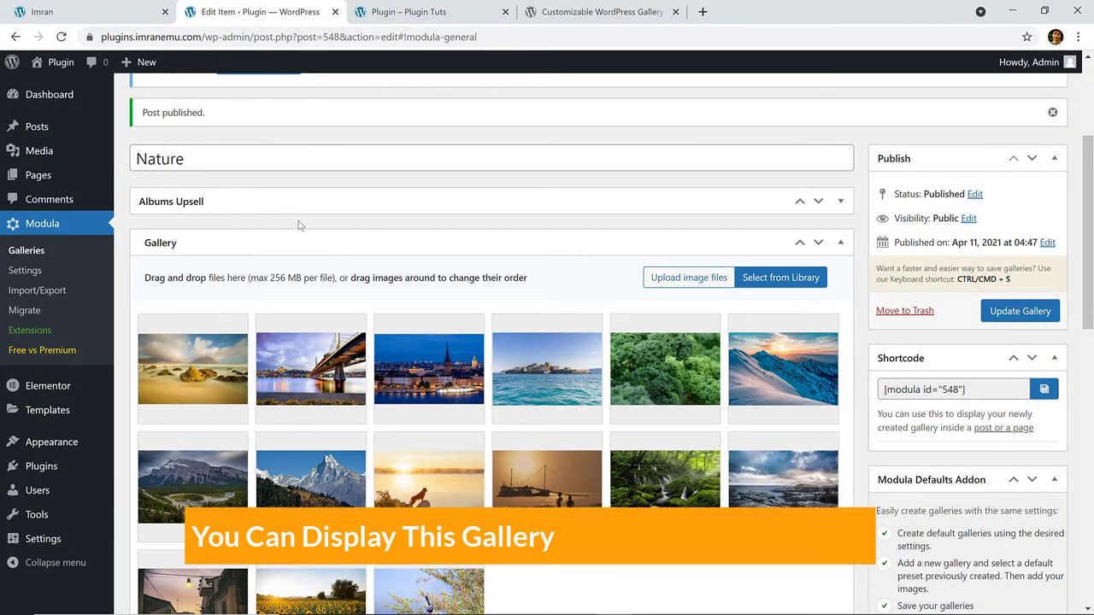
Open the list of all the site's pages in a new browser tab and switch to it
scroll(300, 225, "up", 3)
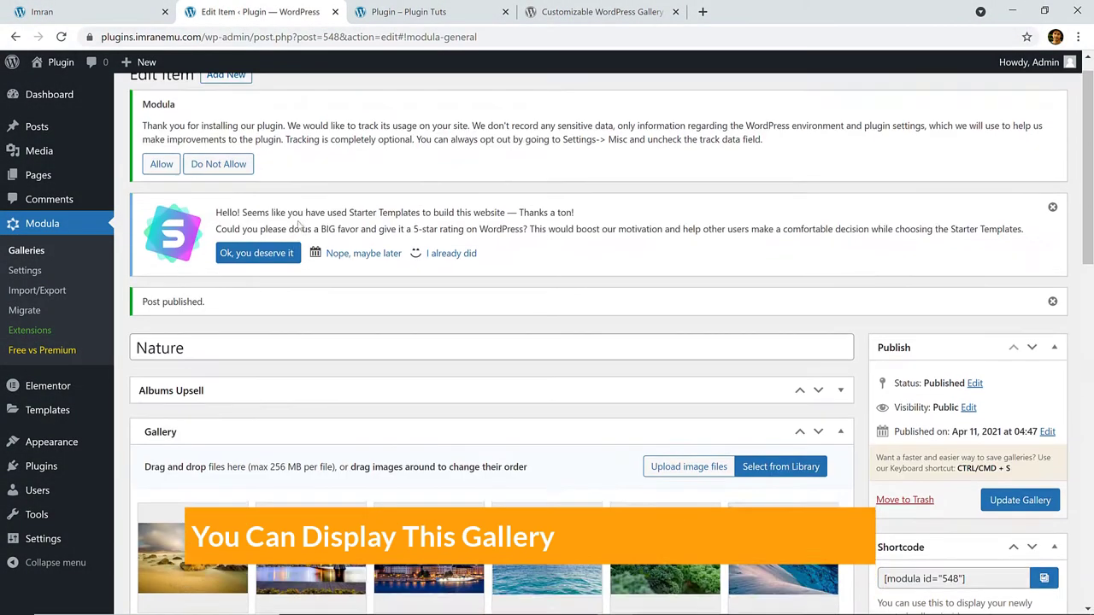
mouse_move(51, 181)
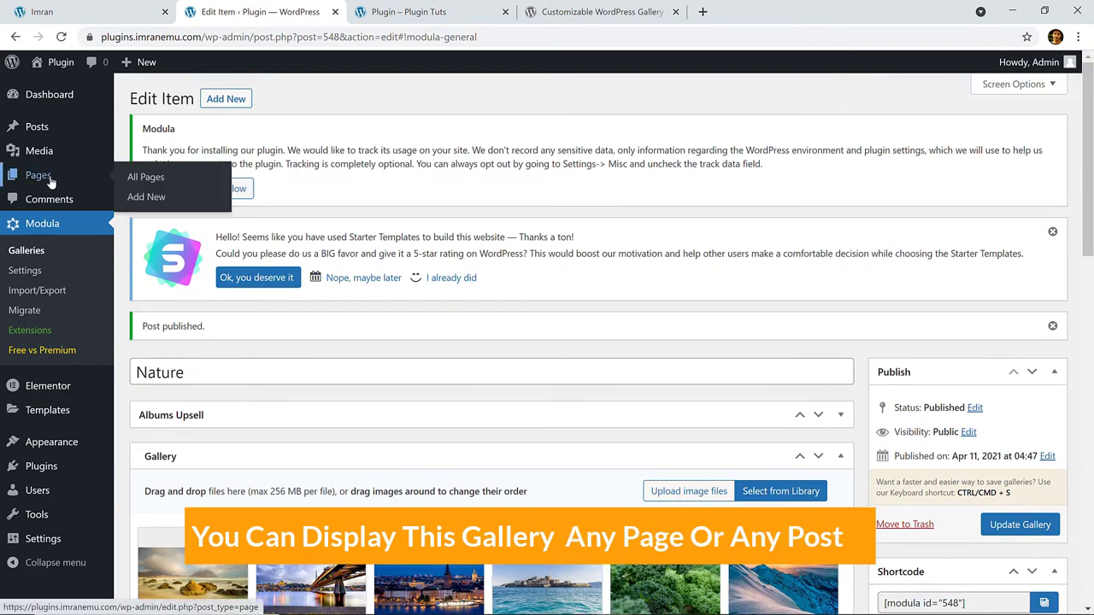
right_click(147, 179)
left_click(168, 184)
left_click(441, 5)
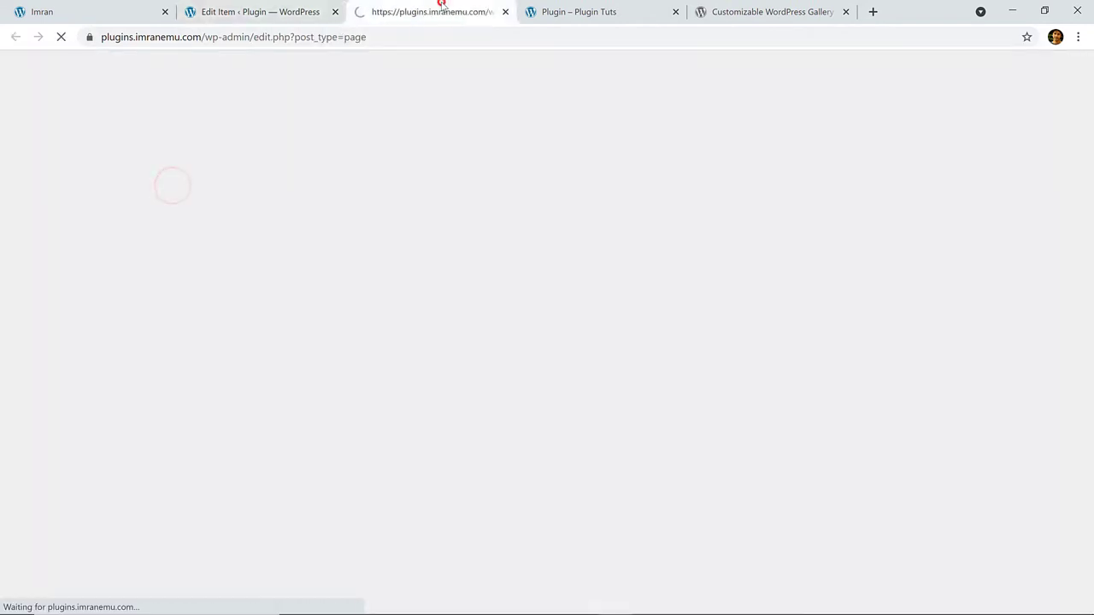
scroll(411, 214, "down", 3)
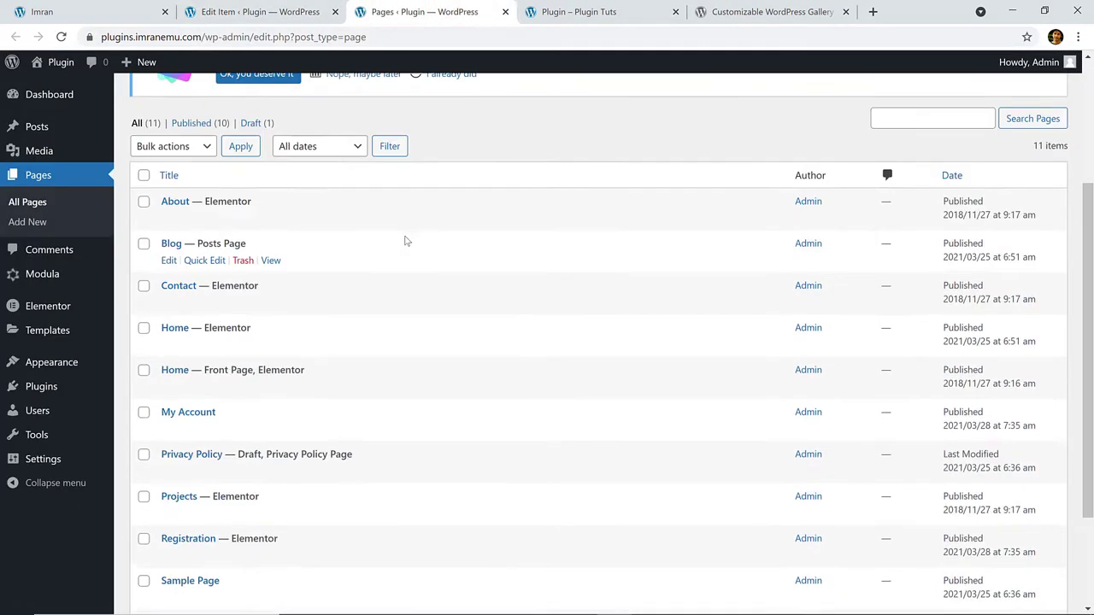
Open the editor of Sample Page in a new browser tab and switch to it
scroll(321, 238, "down", 3)
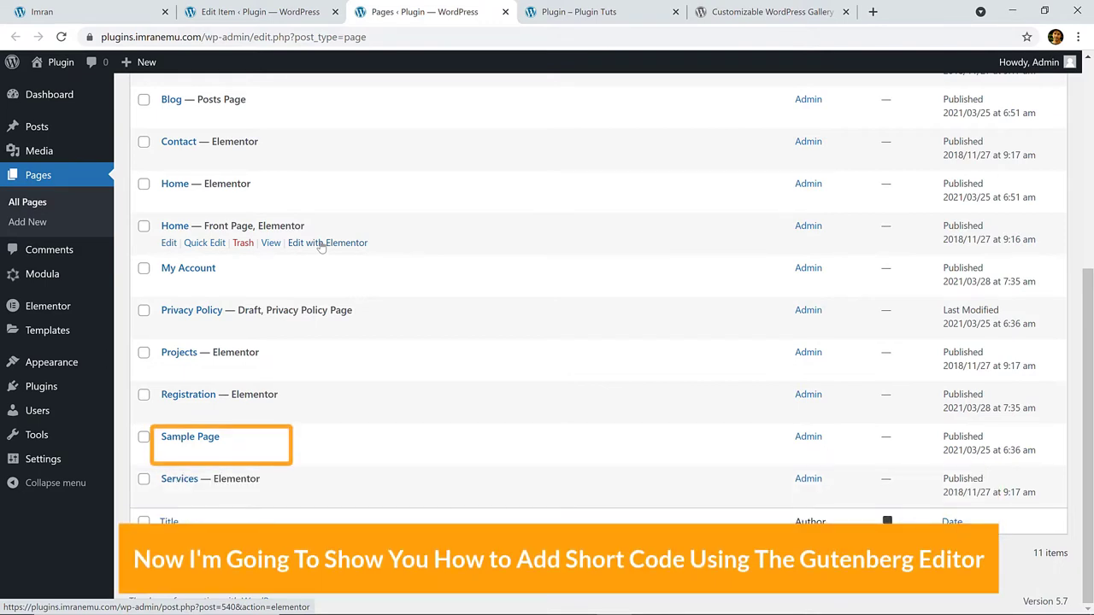
mouse_move(195, 441)
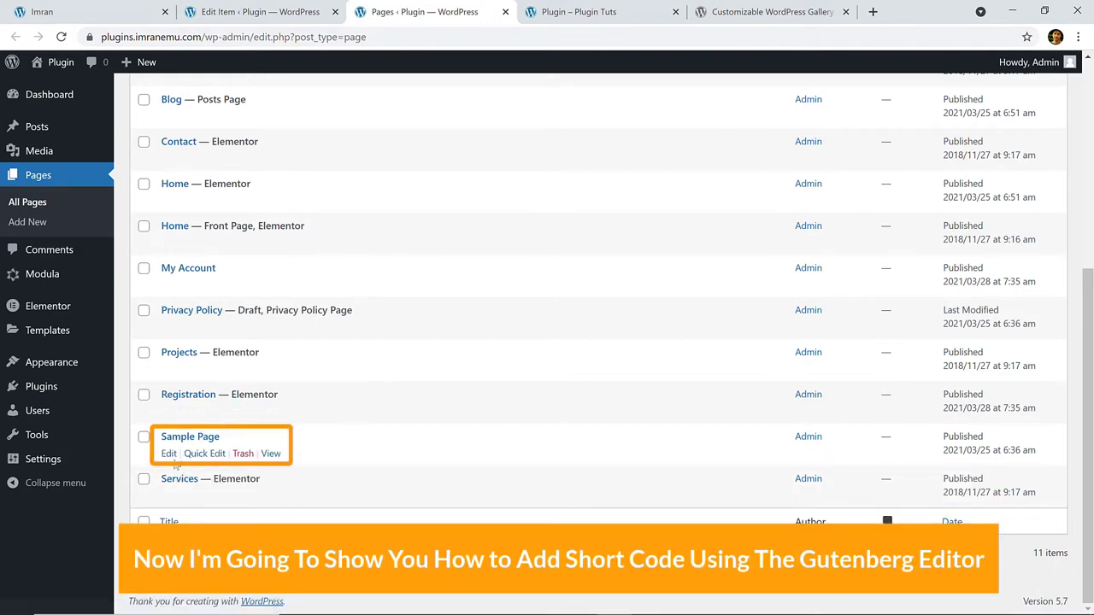
right_click(168, 455)
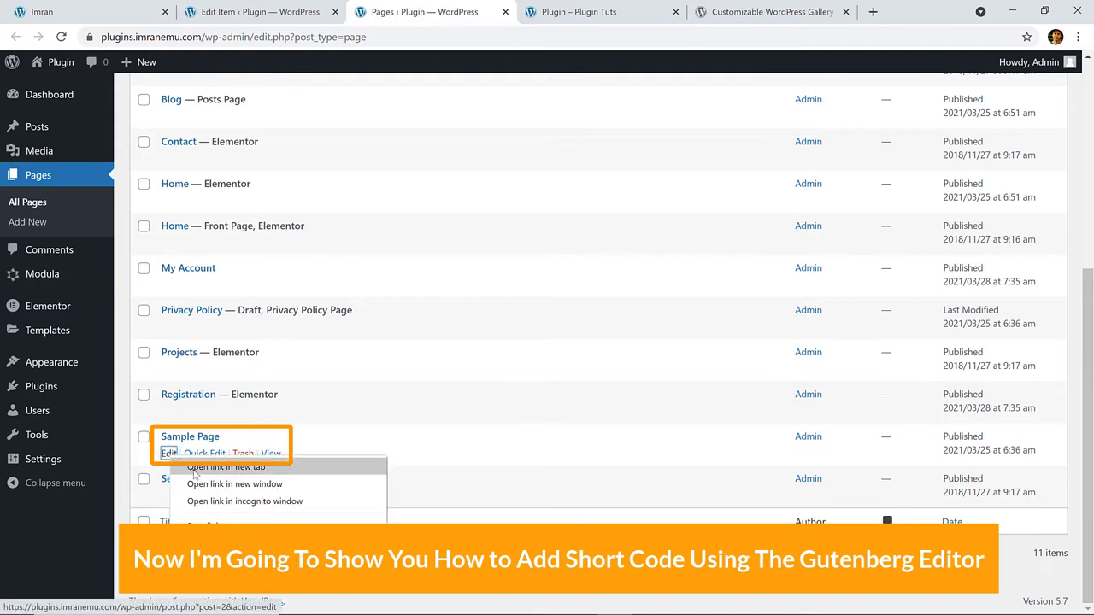
left_click(193, 468)
left_click(551, 10)
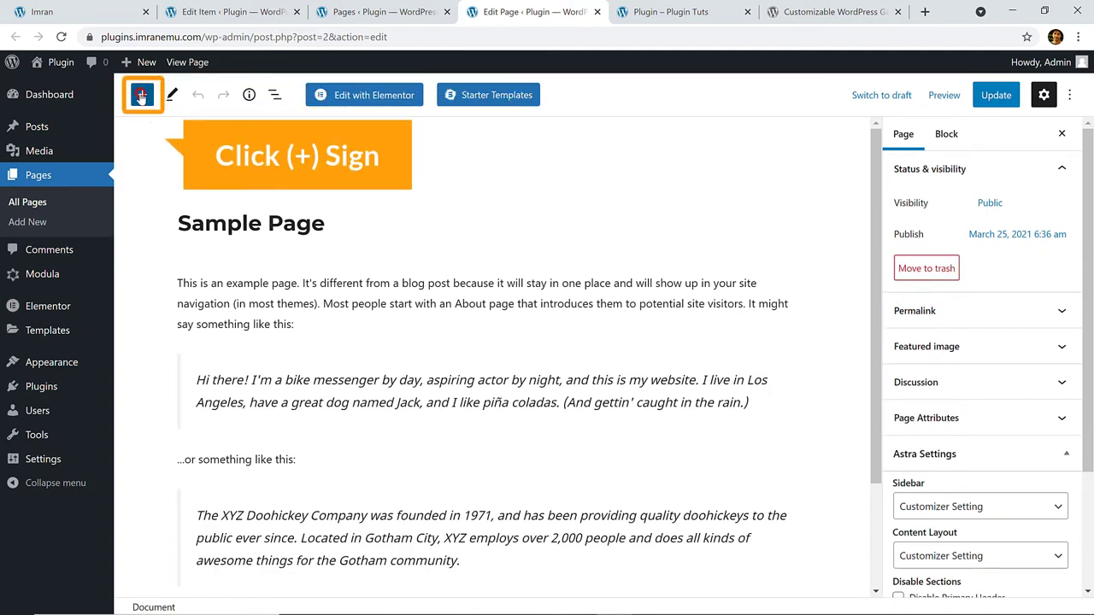
Search the block library for "modul" and add a Modula Gallery block to Sample Page
left_click(142, 95)
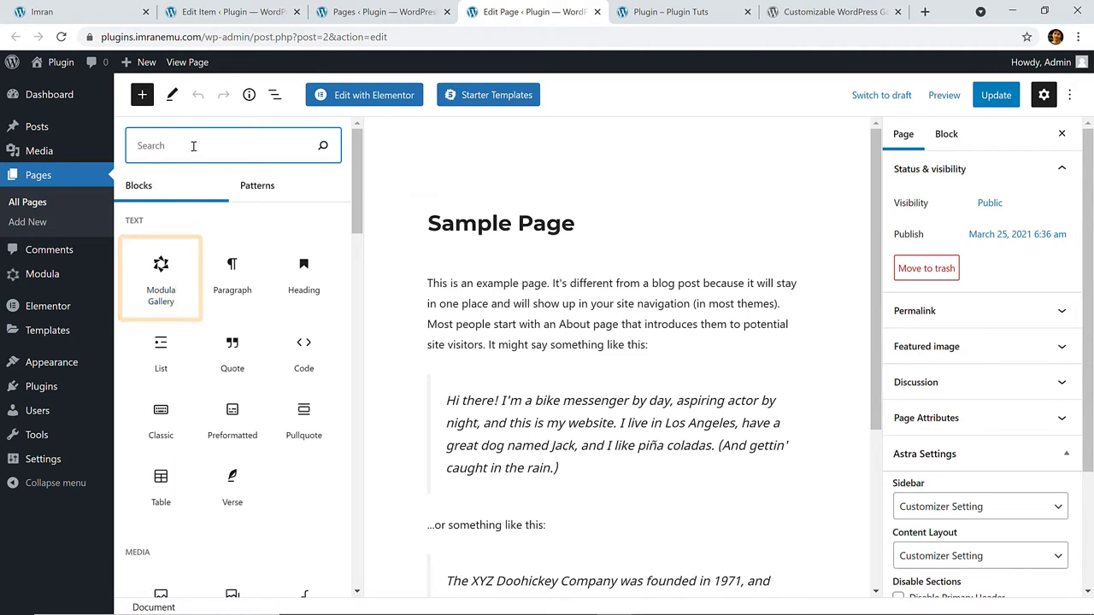
type("mo")
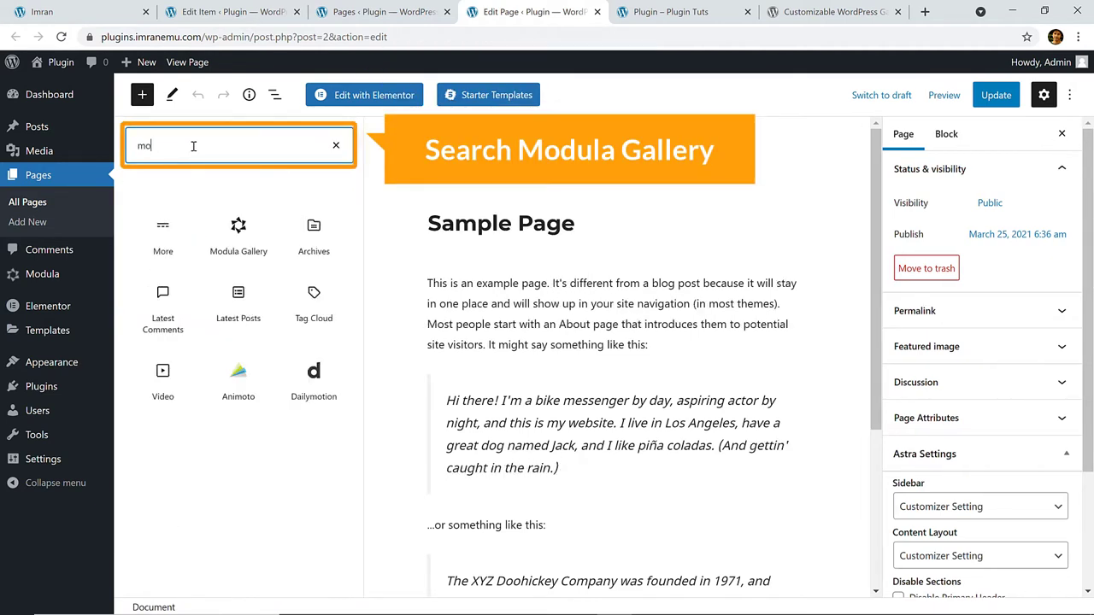
type("dul")
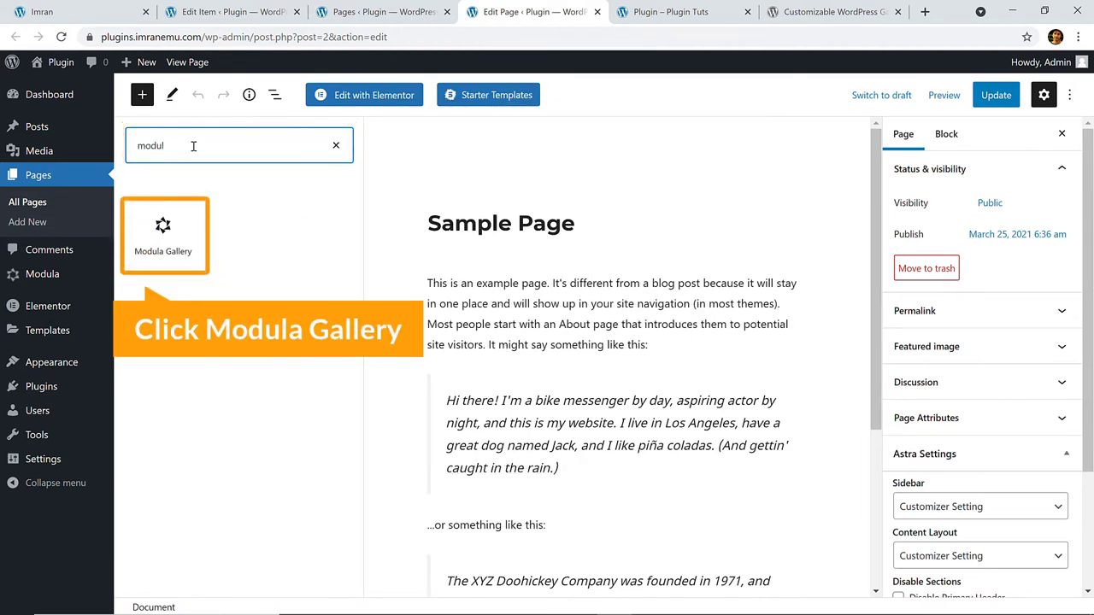
mouse_move(167, 250)
left_click(164, 232)
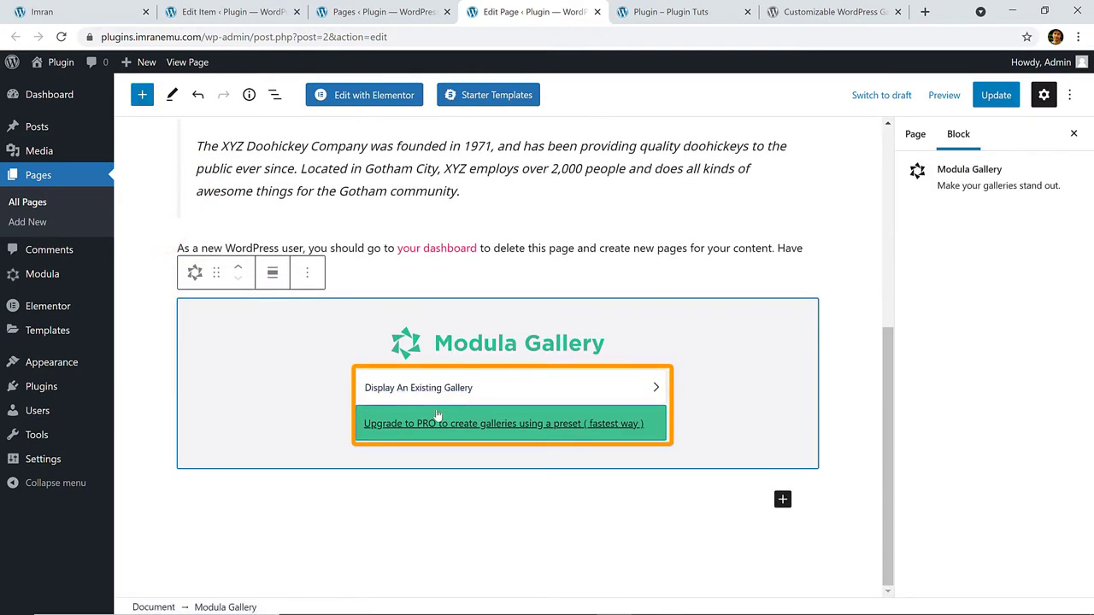
Display the existing Nature gallery in the new Modula Gallery block
left_click(439, 390)
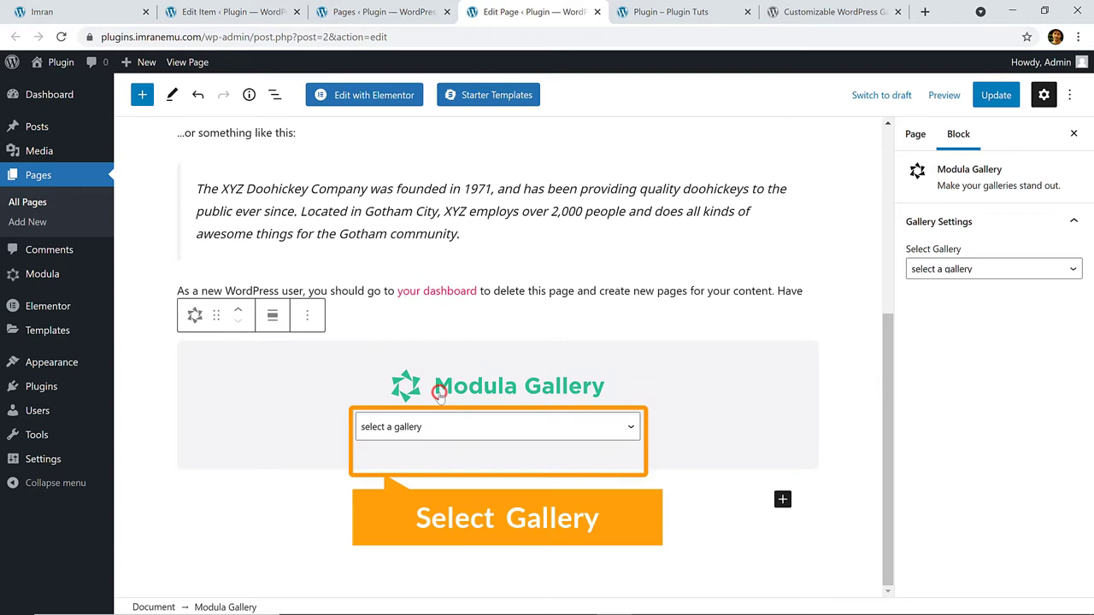
left_click(413, 427)
left_click(396, 461)
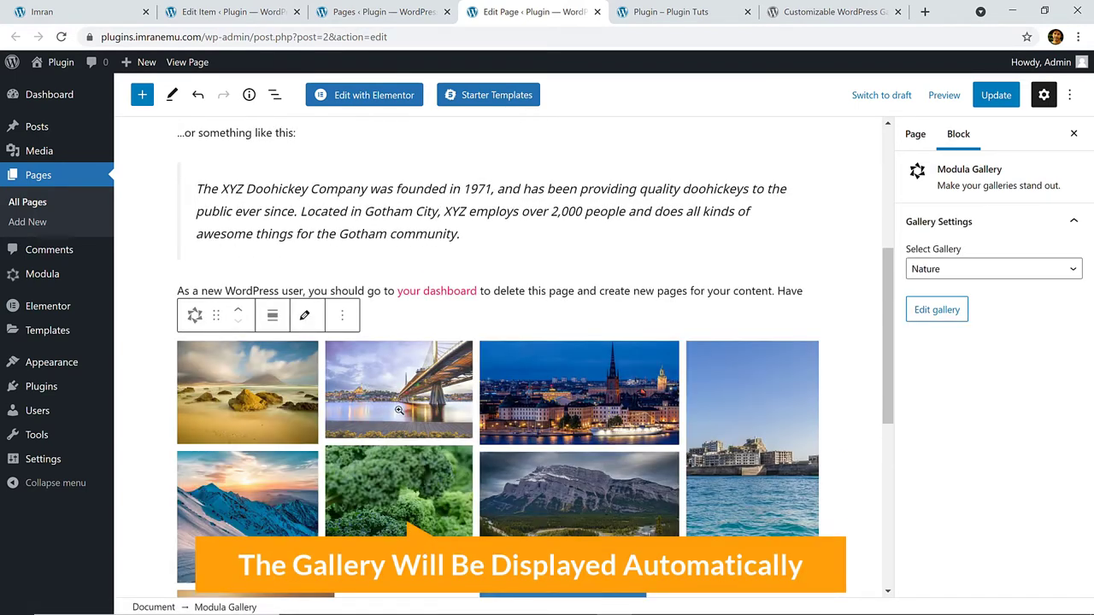
Look over the inserted gallery images in the editor, then update Sample Page
scroll(368, 418, "down", 5)
scroll(469, 381, "down", 2)
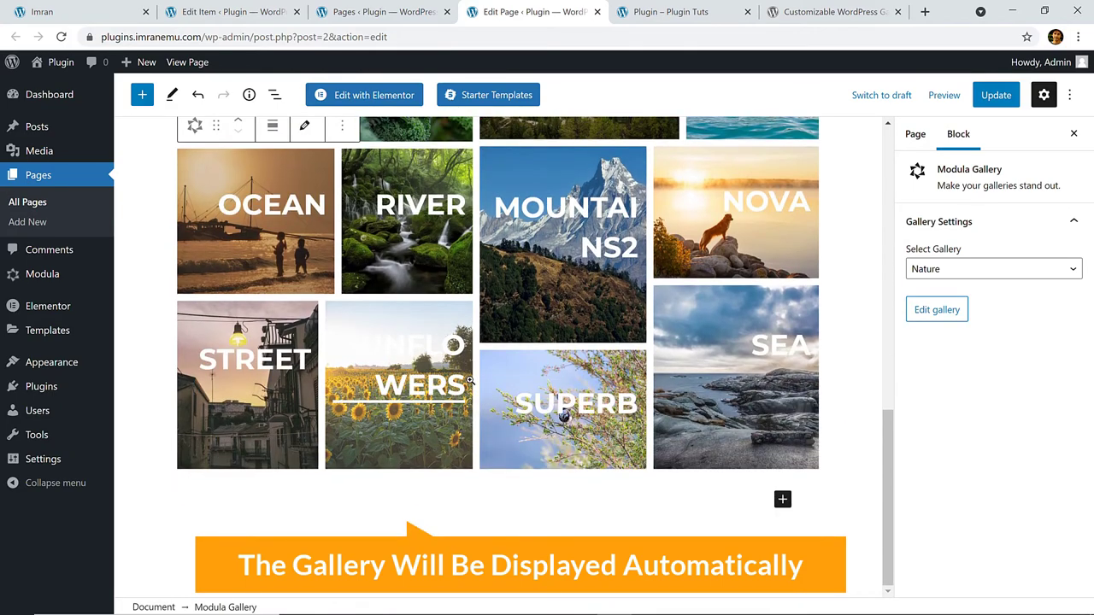
scroll(469, 381, "up", 5)
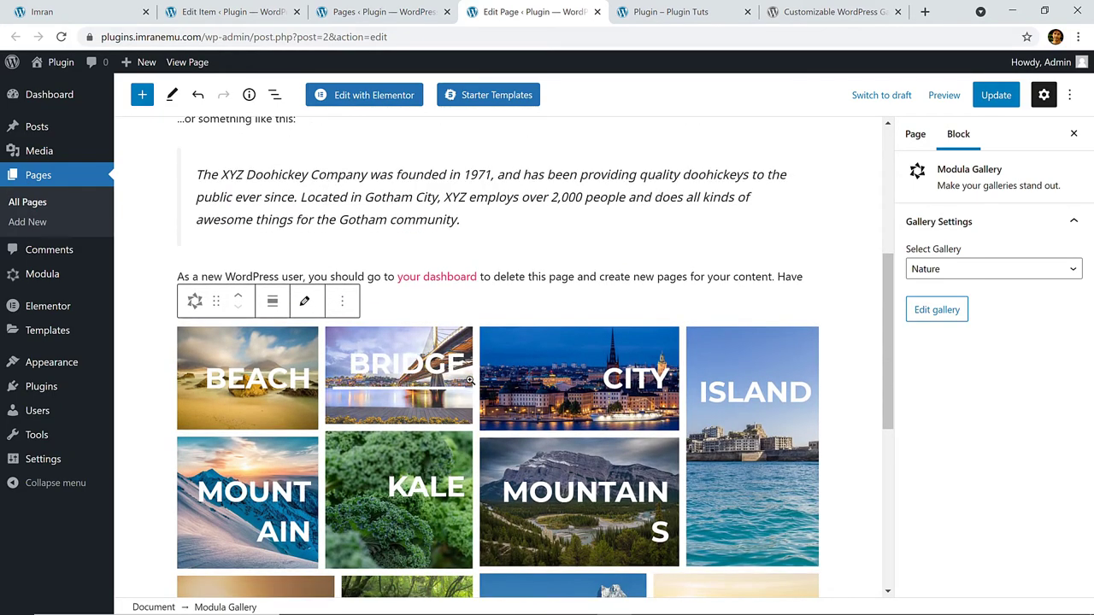
scroll(469, 381, "up", 4)
scroll(391, 208, "up", 1)
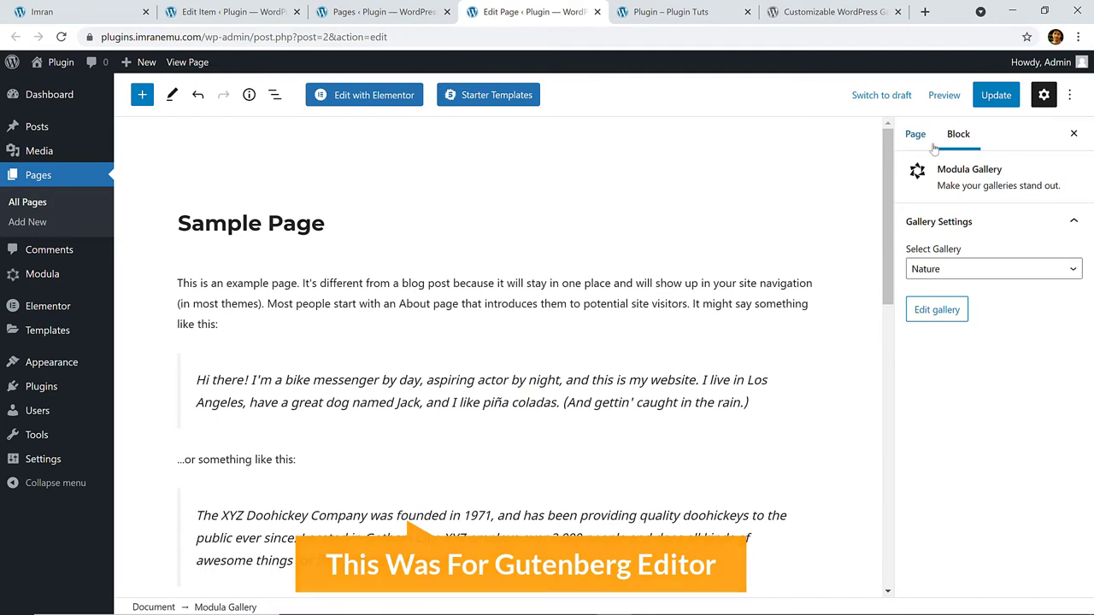
left_click(1004, 100)
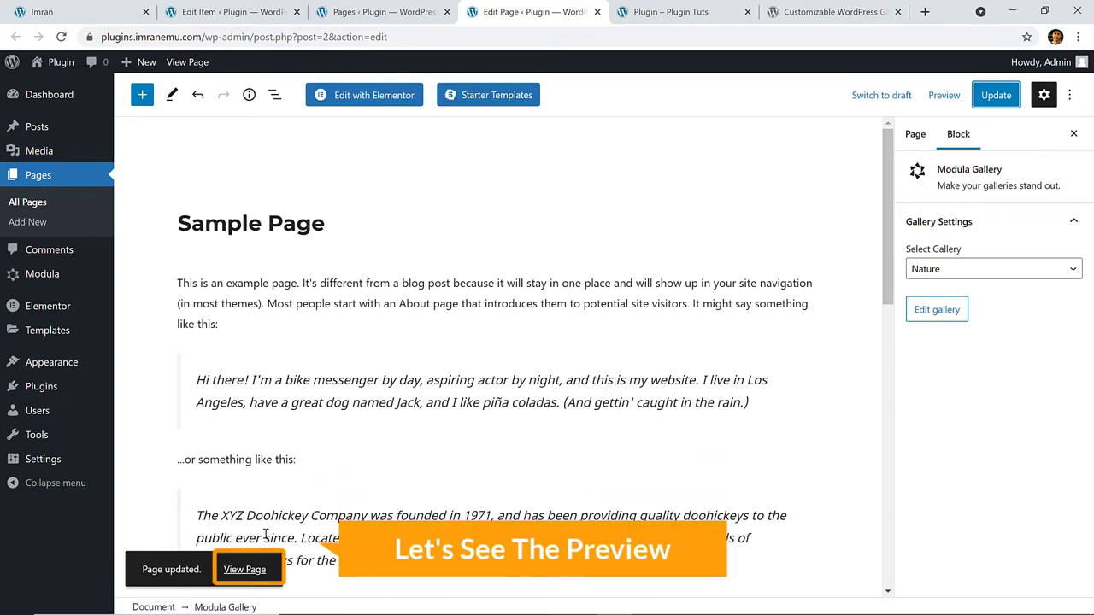
View the published Sample Page in a new browser tab, examine its gallery, and close that tab
right_click(254, 569)
left_click(344, 450)
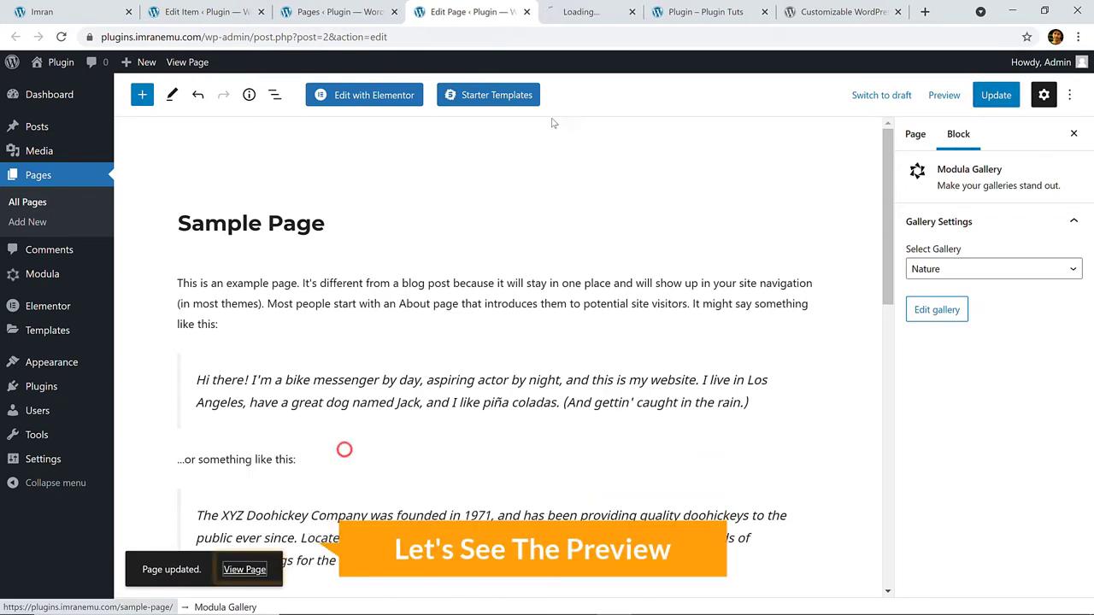
left_click(588, 12)
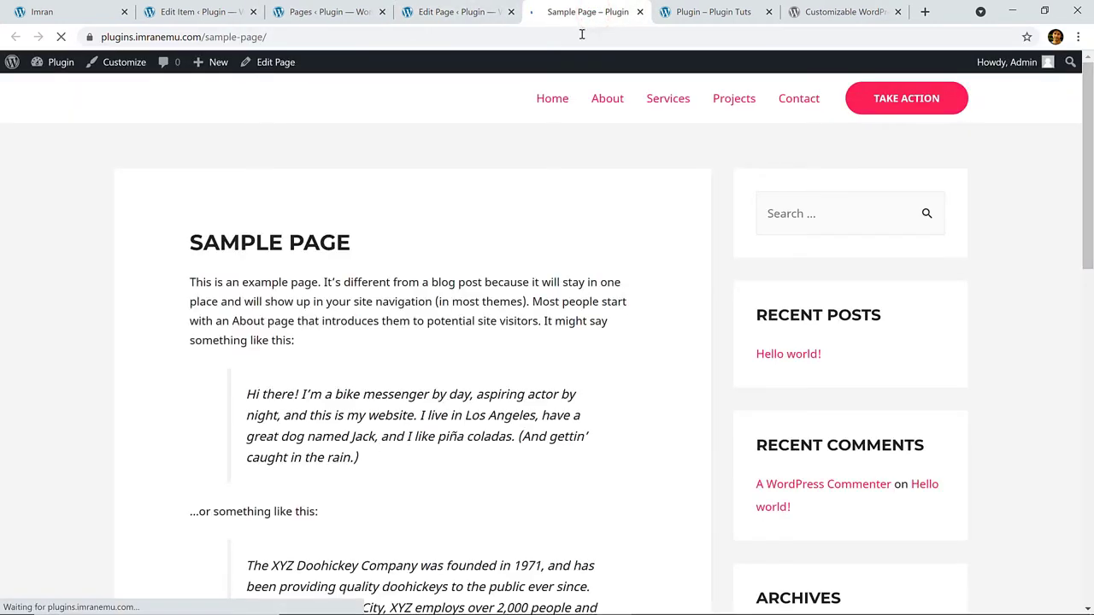
scroll(476, 165, "down", 8)
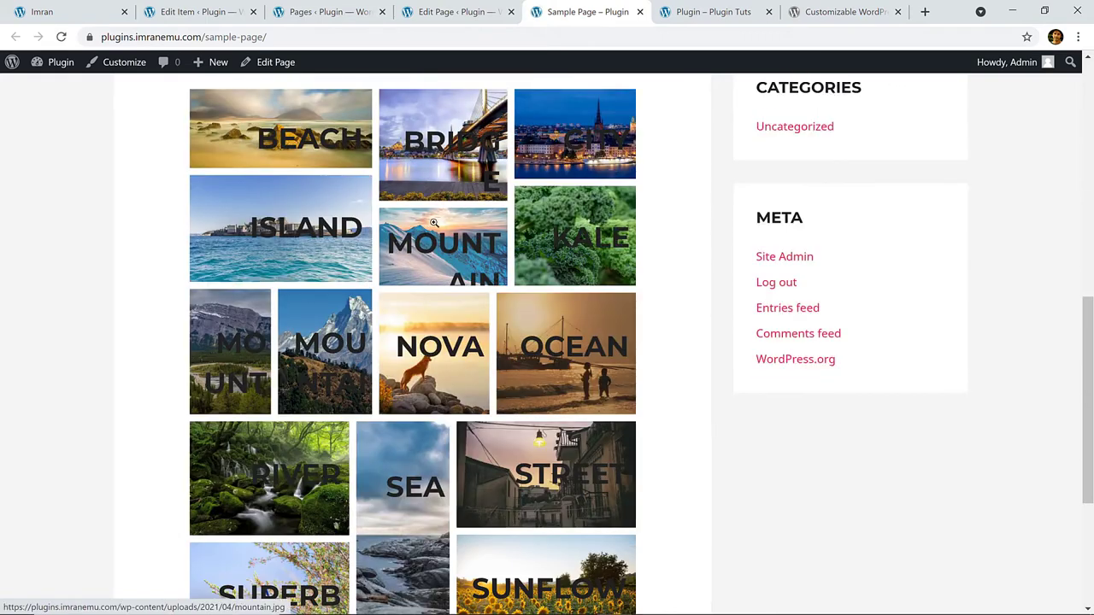
scroll(433, 222, "up", 3)
left_click(640, 12)
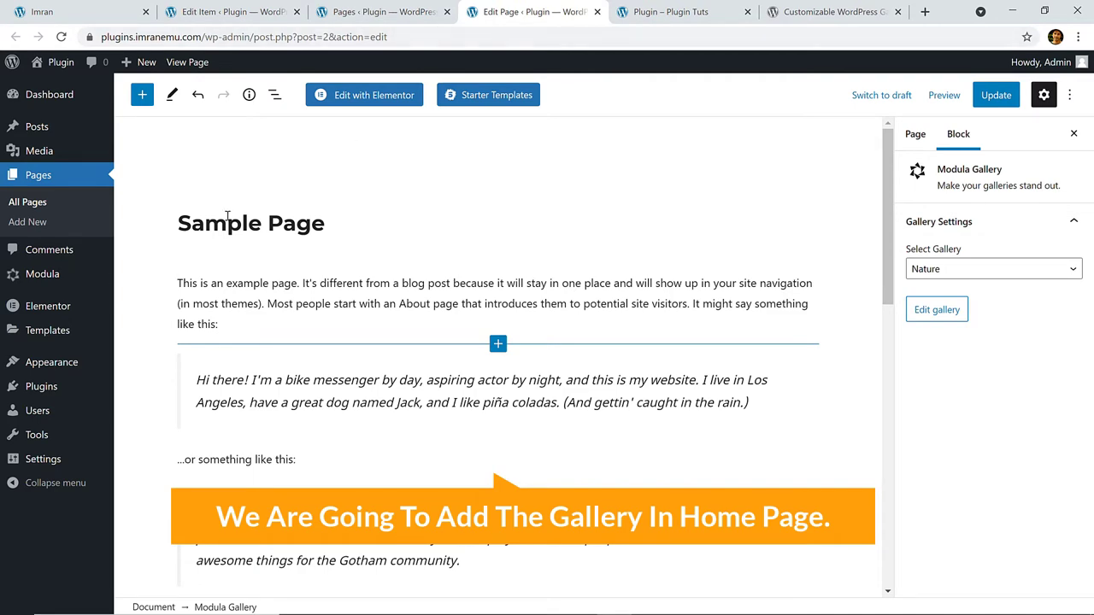
Switch to the site's home page tab, check the area around the quote section, and open the page for editing with Elementor
left_click(675, 12)
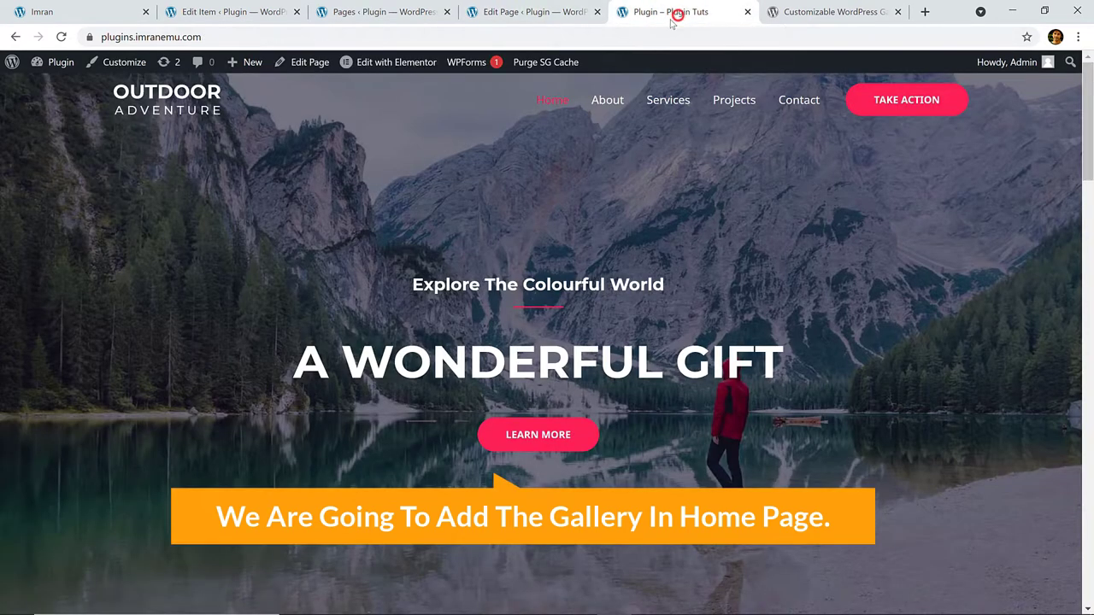
scroll(515, 194, "down", 5)
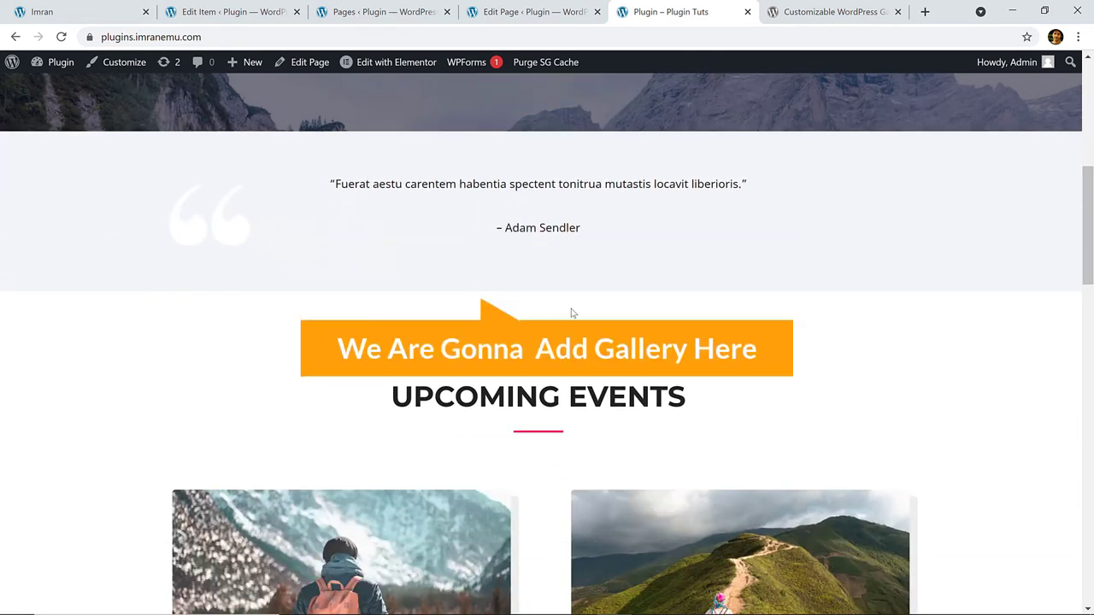
scroll(572, 313, "up", 4)
mouse_move(371, 70)
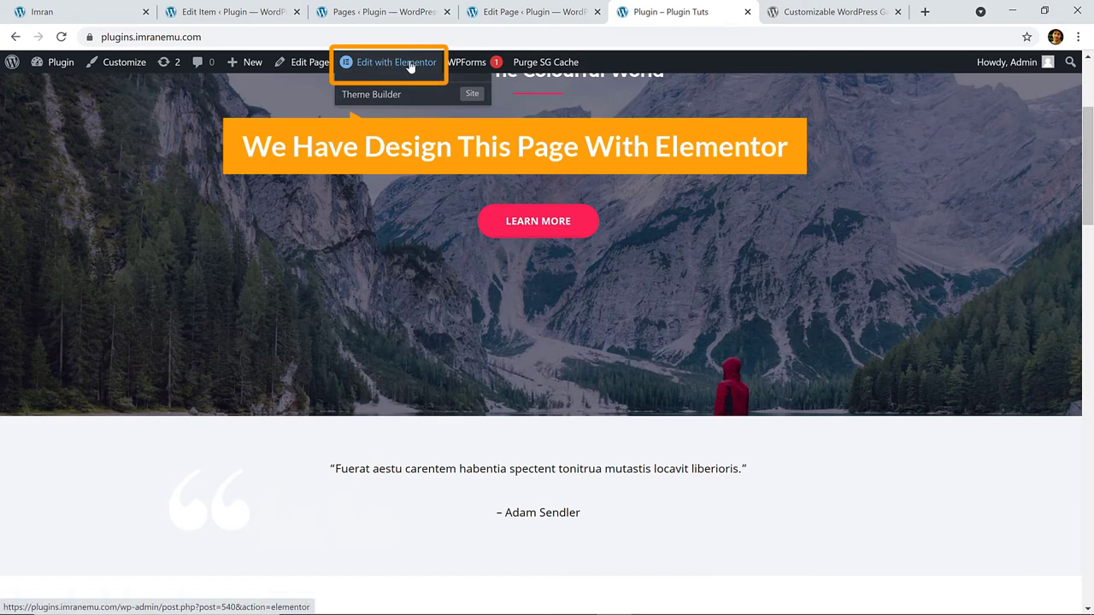
left_click(393, 65)
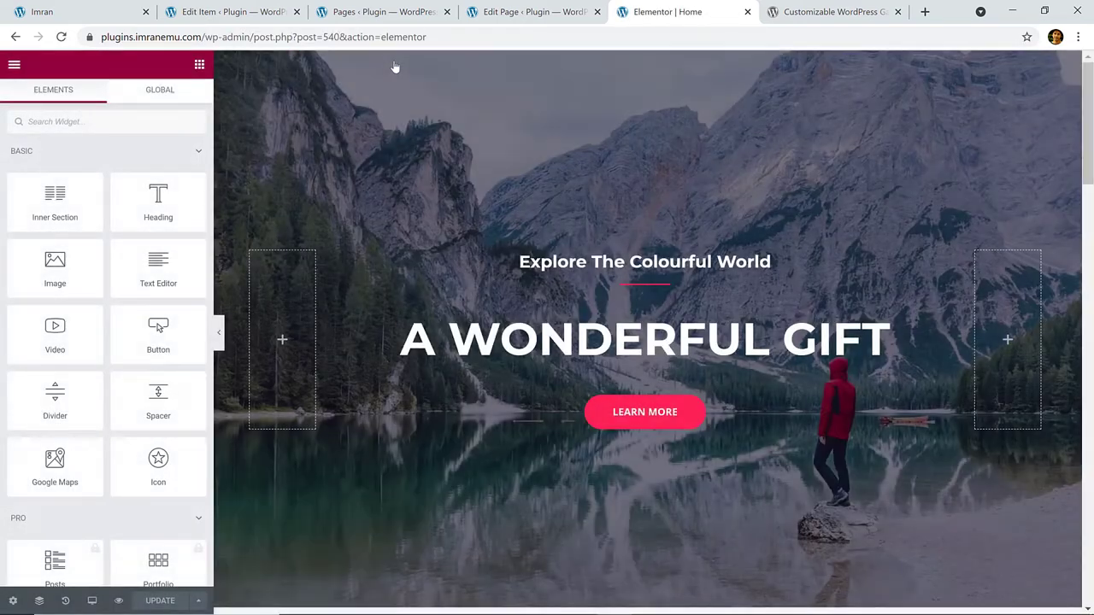
Add a new one-column section above the quote section of the home page
scroll(598, 244, "down", 3)
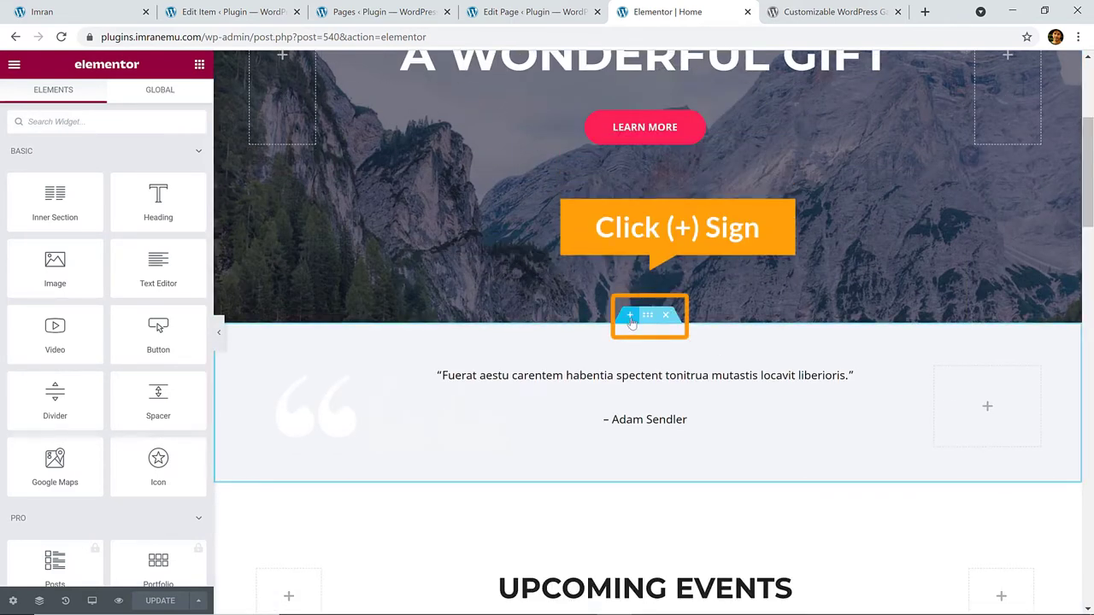
left_click(630, 316)
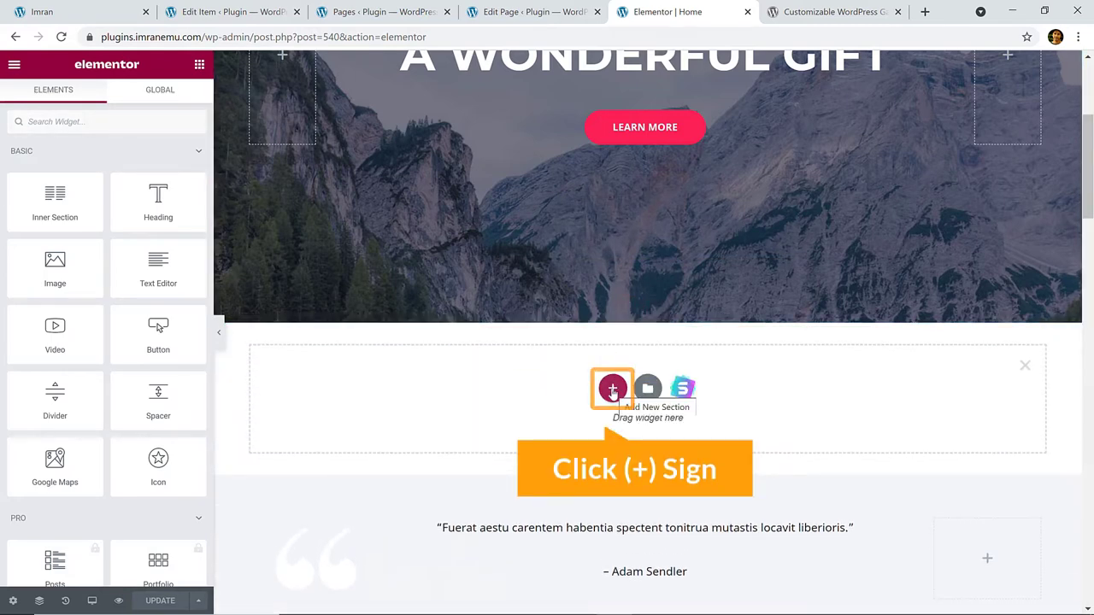
left_click(612, 389)
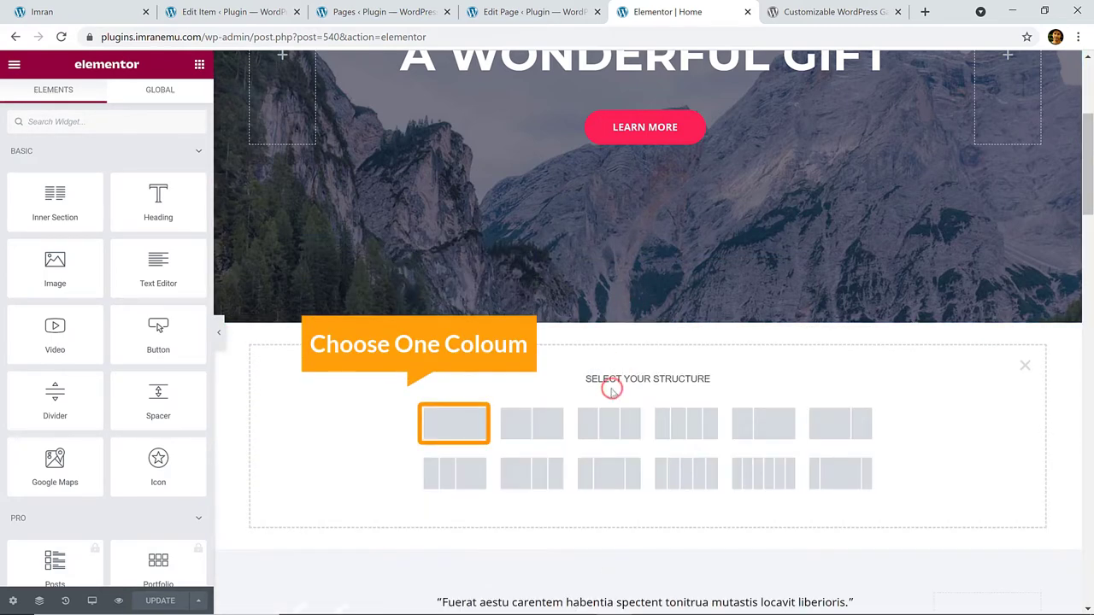
left_click(458, 428)
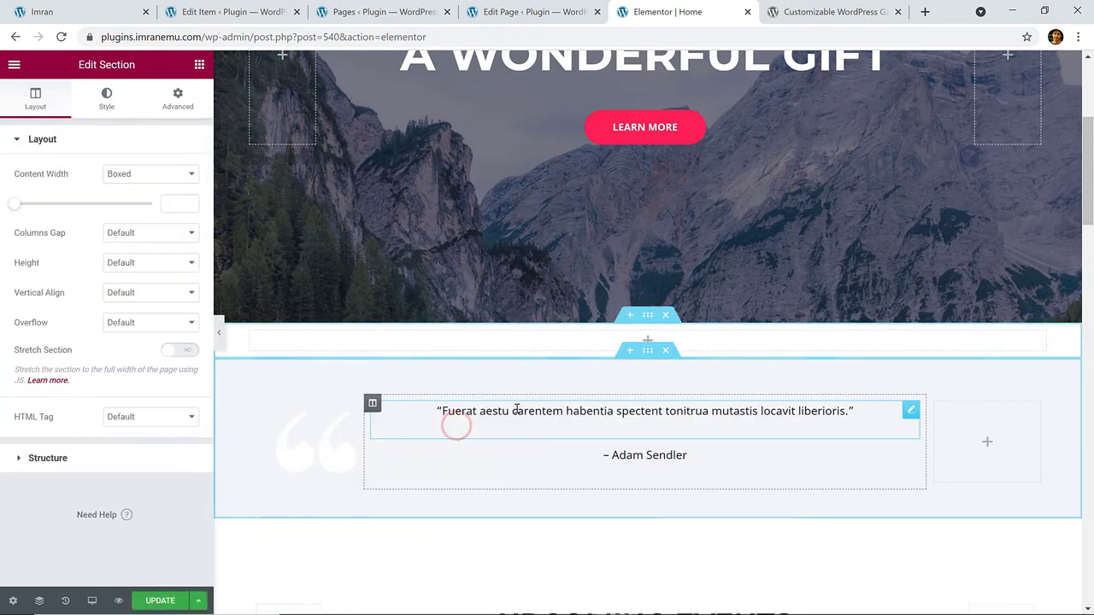
Search the widgets for "mod" and place the Modula widget in the new empty section
left_click(649, 342)
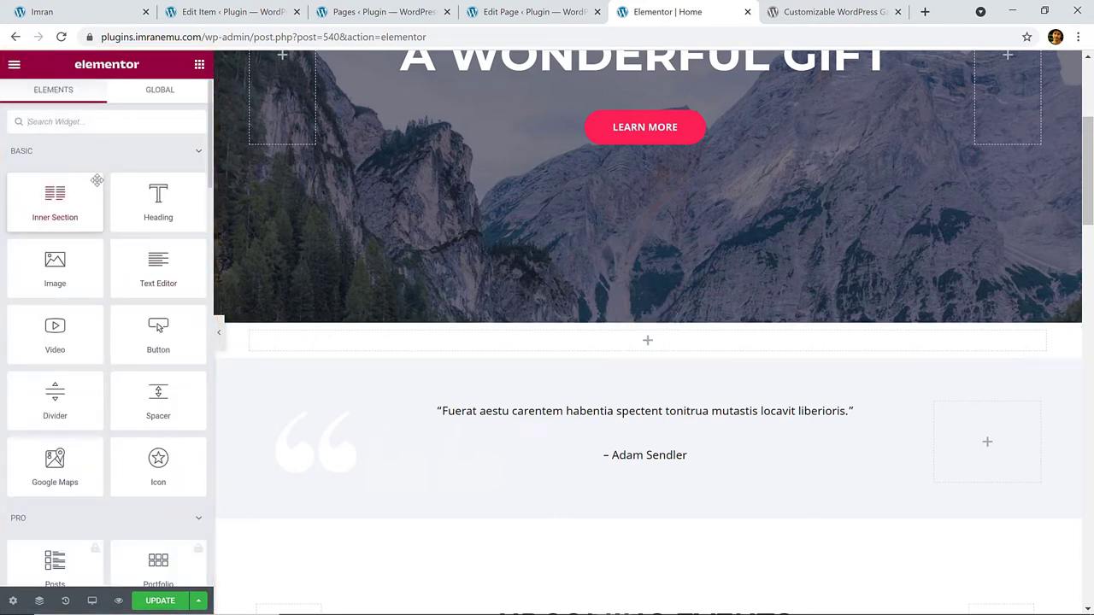
type("mo")
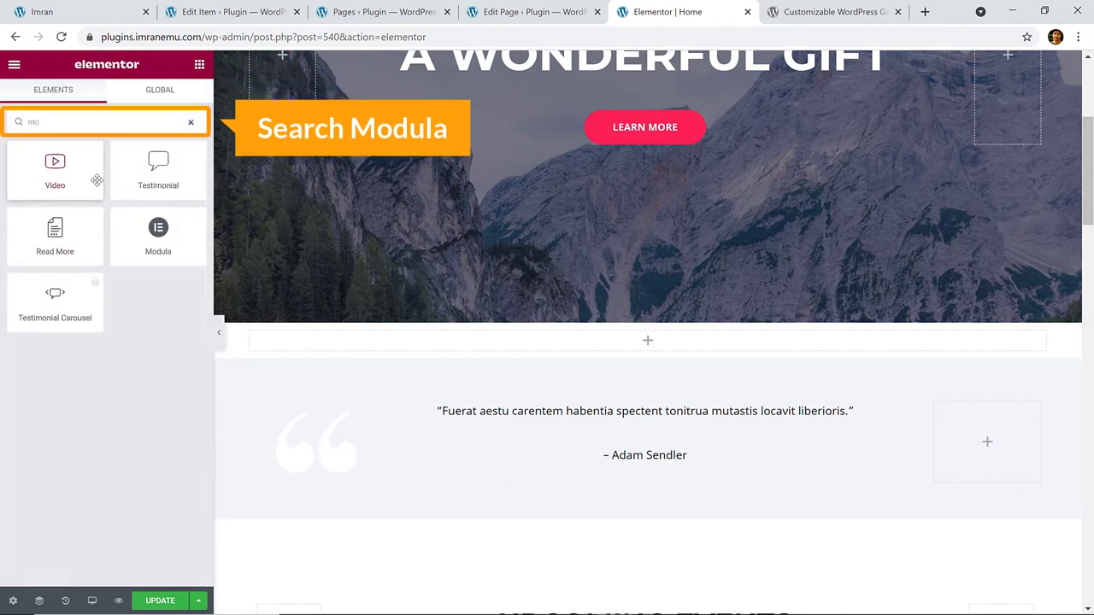
type("d")
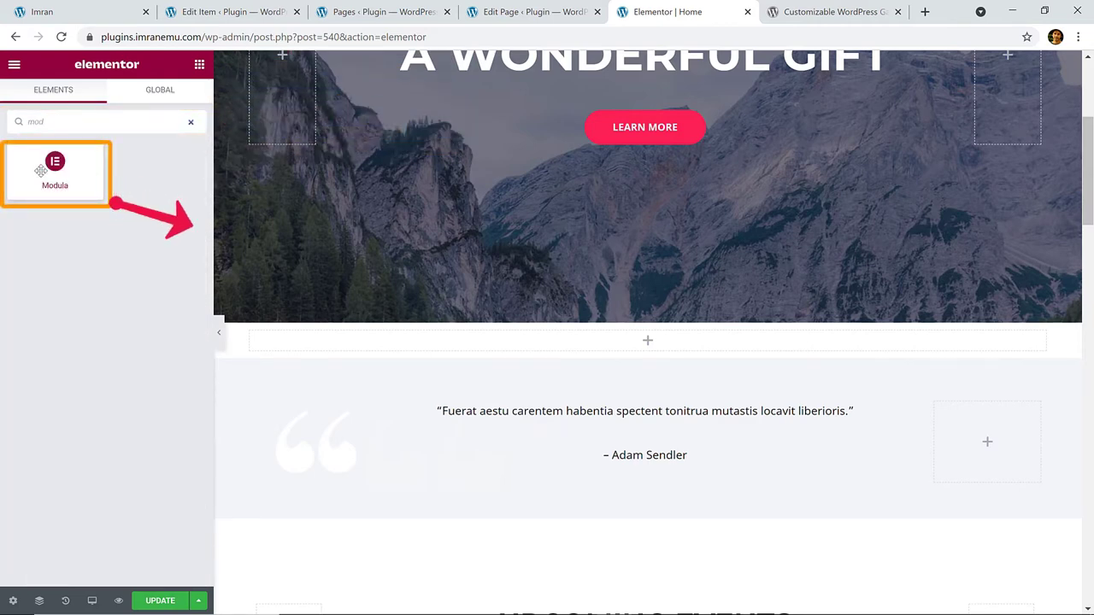
left_click_drag(41, 170, 642, 335)
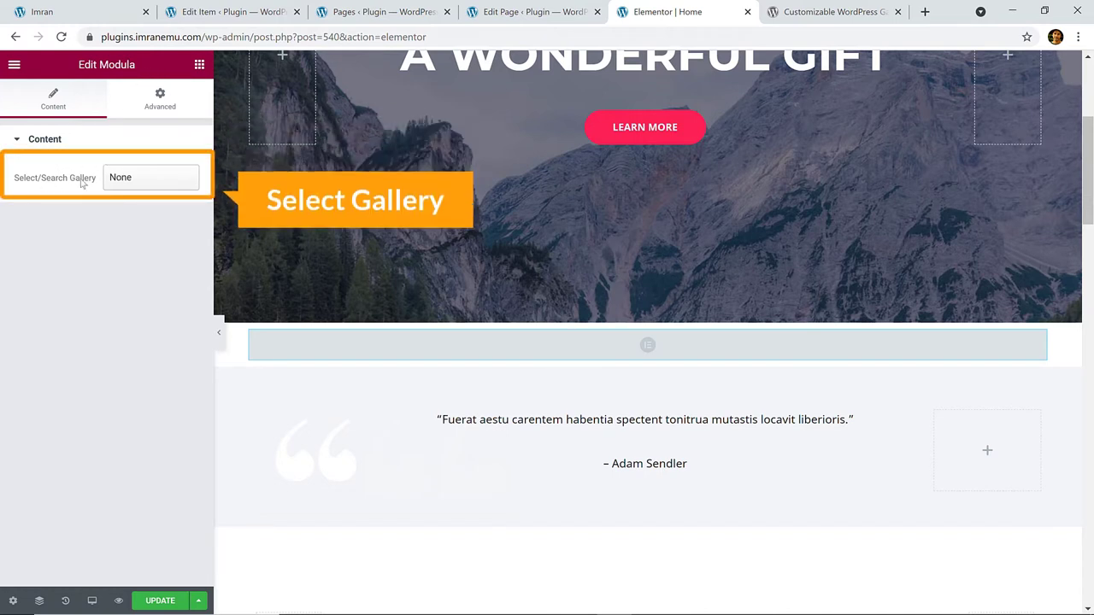
Select the Nature gallery for the Modula widget, look over its images, and update the home page
left_click(156, 181)
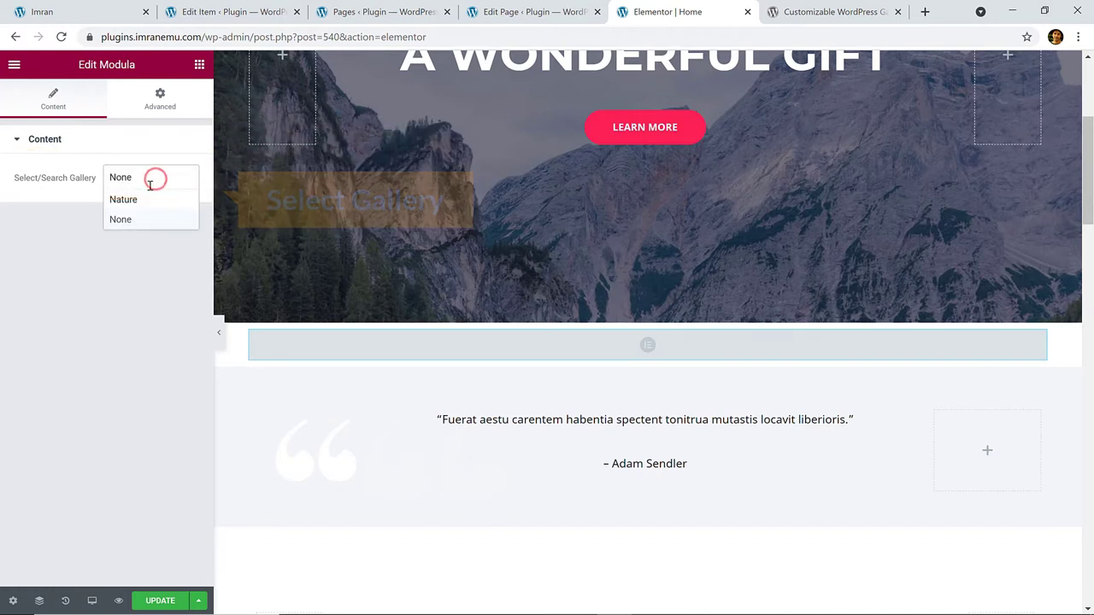
left_click(126, 200)
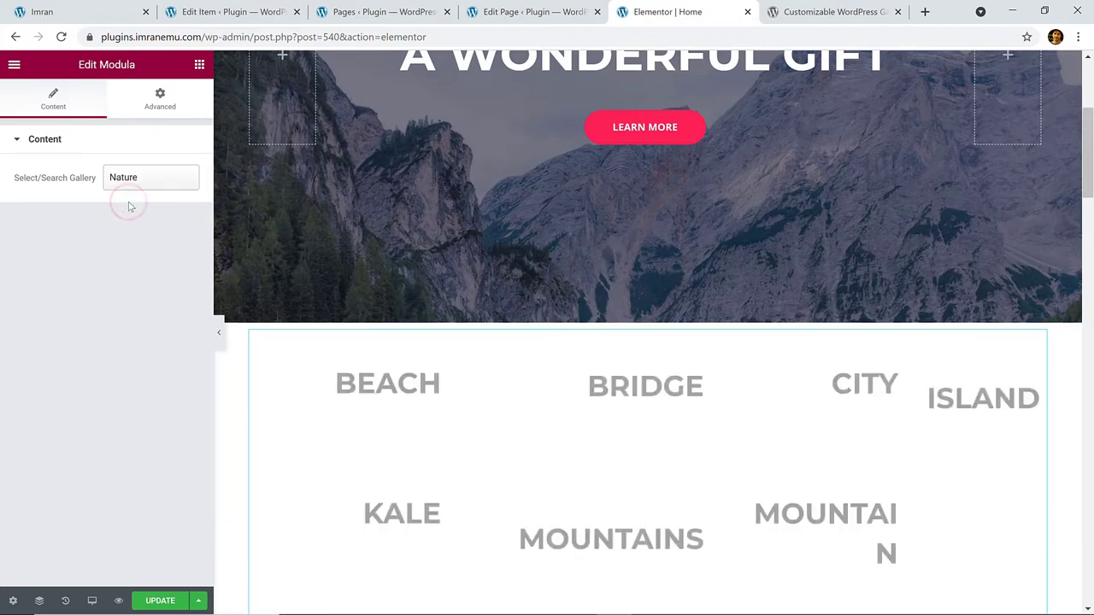
scroll(573, 347, "down", 3)
scroll(573, 347, "down", 5)
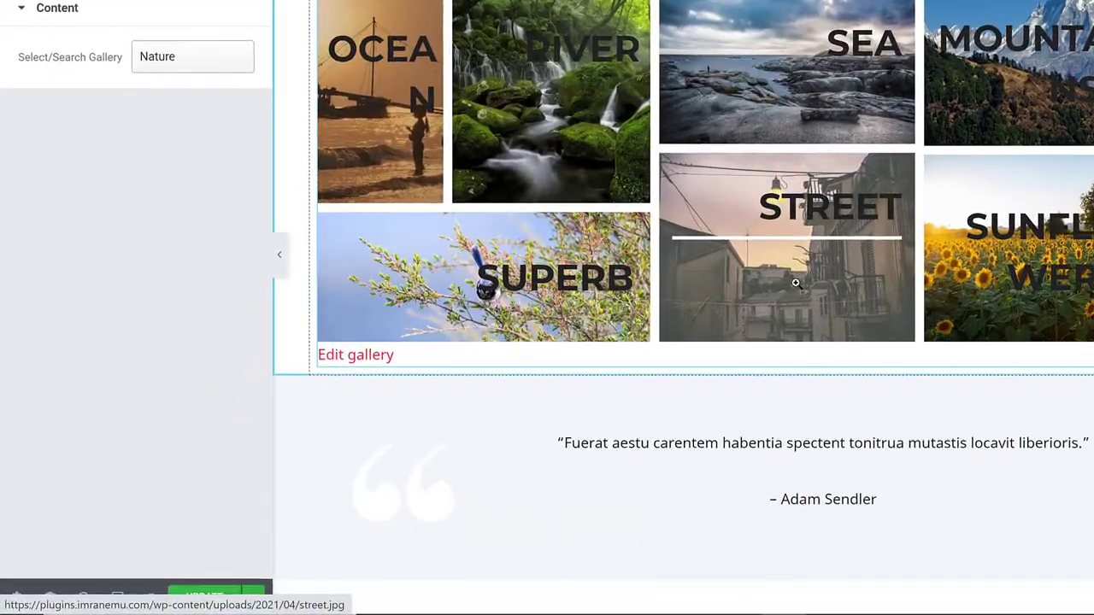
scroll(624, 353, "up", 4)
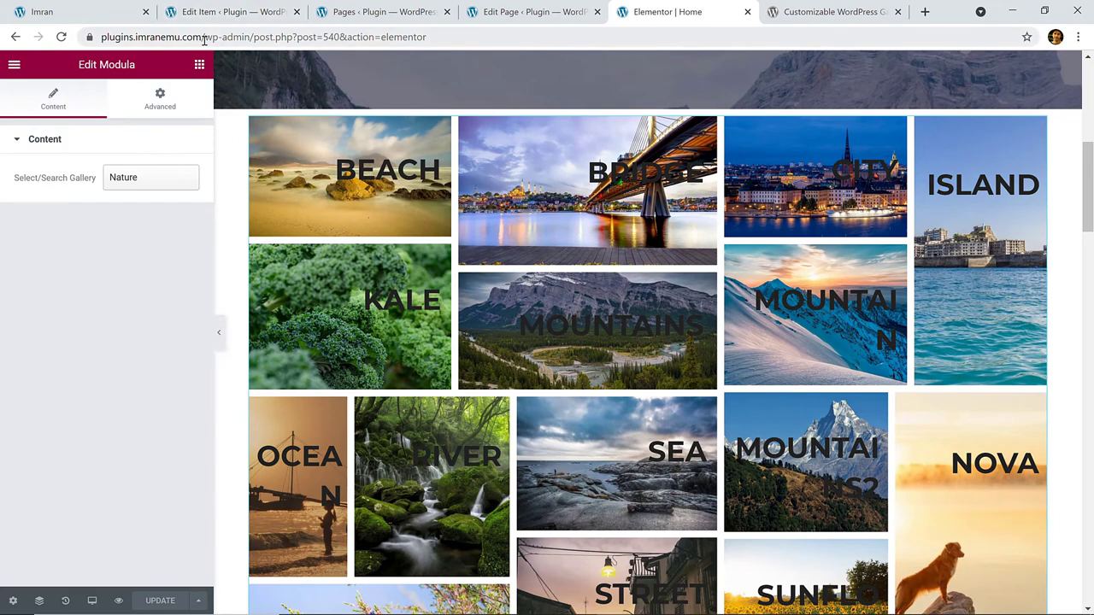
Open the site's home page outside Elementor and look over the Nature gallery's images on it
left_click_drag(206, 40, 427, 38)
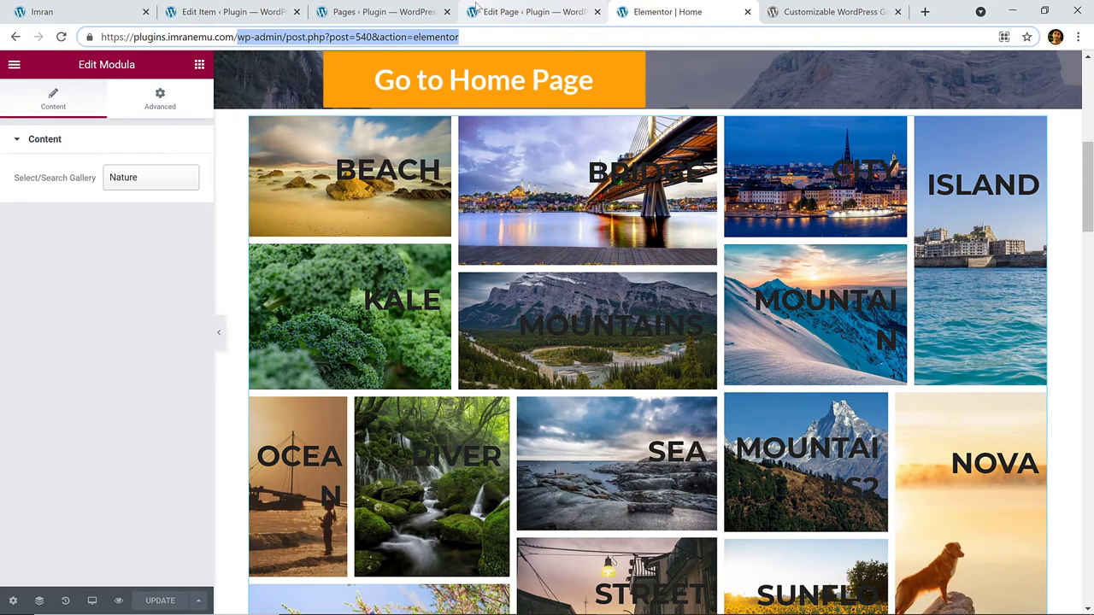
key("BackSpace")
key("Return")
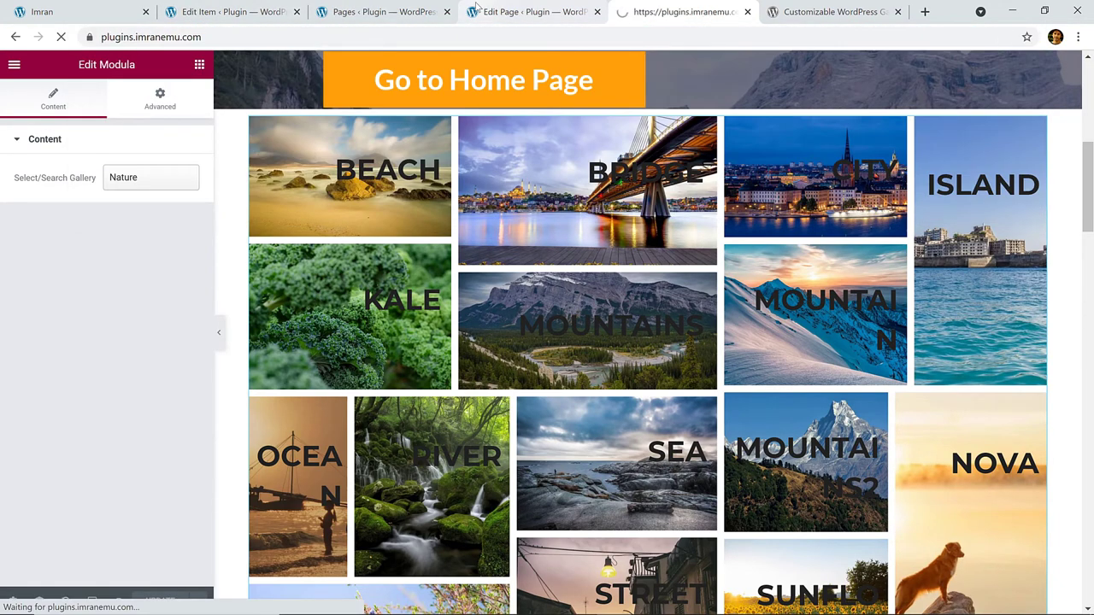
scroll(513, 205, "down", 4)
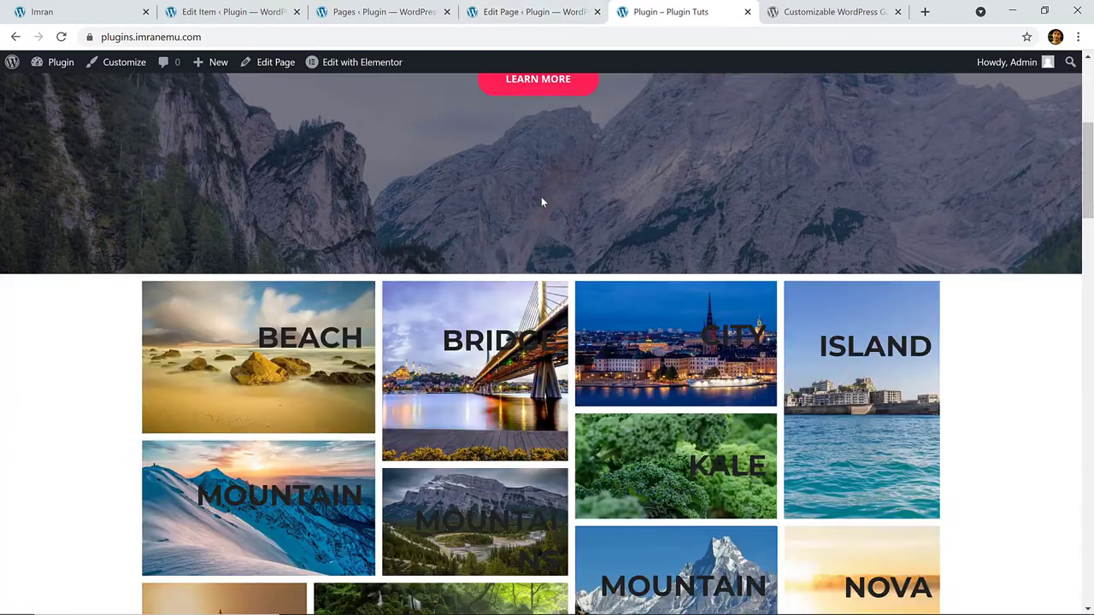
scroll(541, 203, "down", 1)
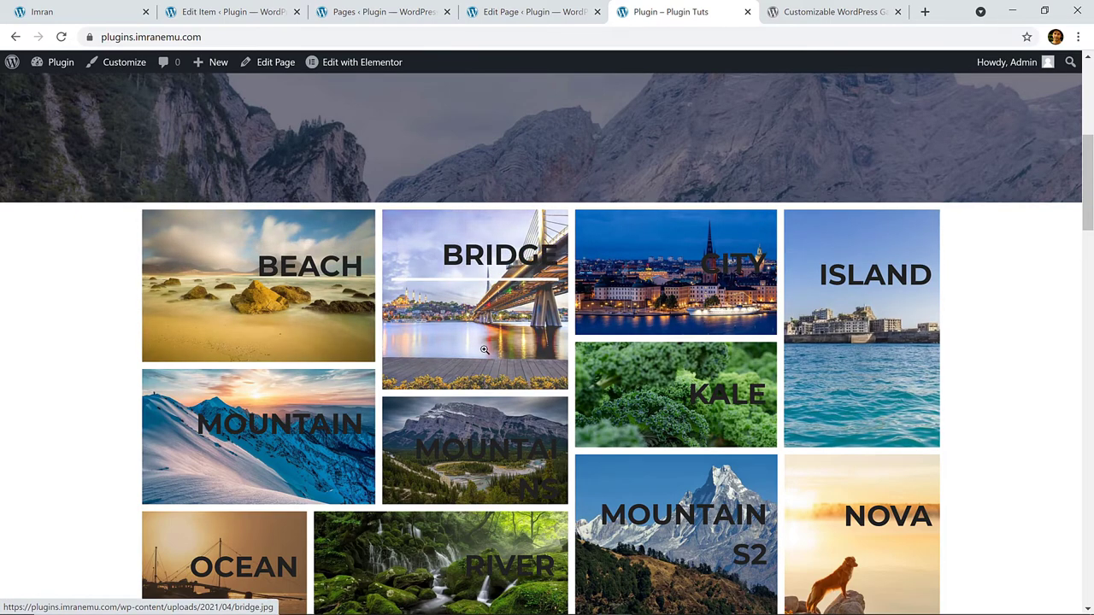
scroll(699, 320, "down", 3)
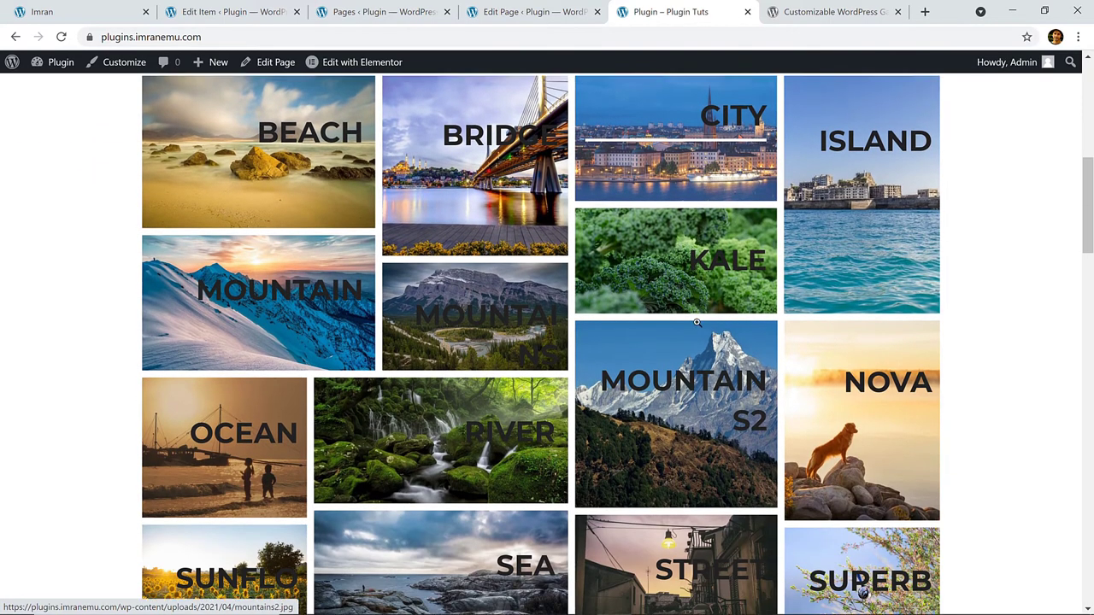
scroll(693, 323, "up", 2)
scroll(693, 323, "up", 2)
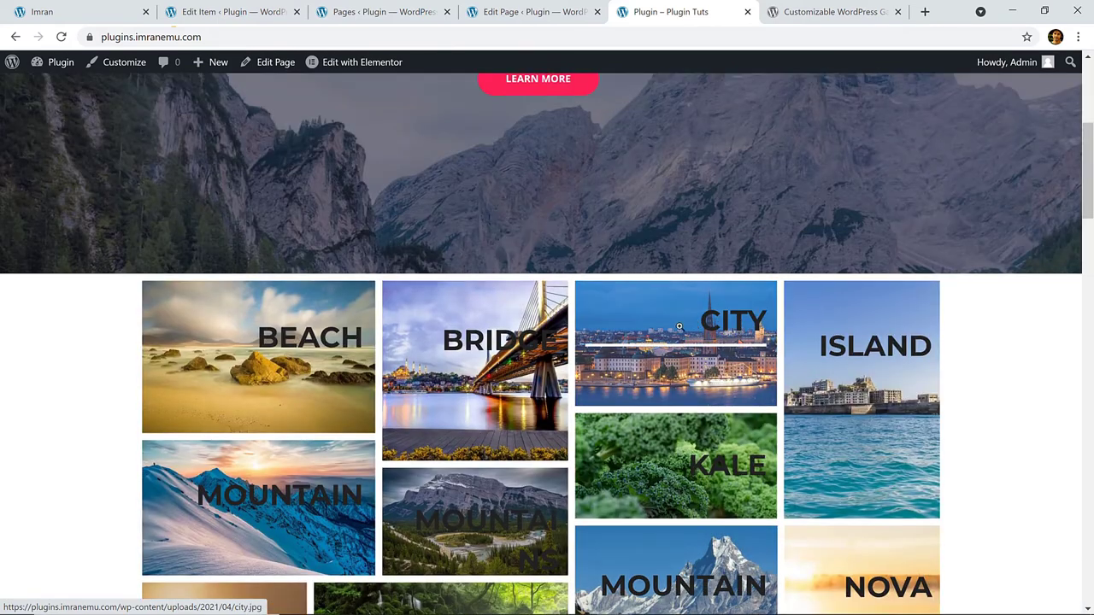
Return to the Nature gallery's edit page, review its general settings, and compare the Creative Gallery type with the home page layout
left_click(233, 14)
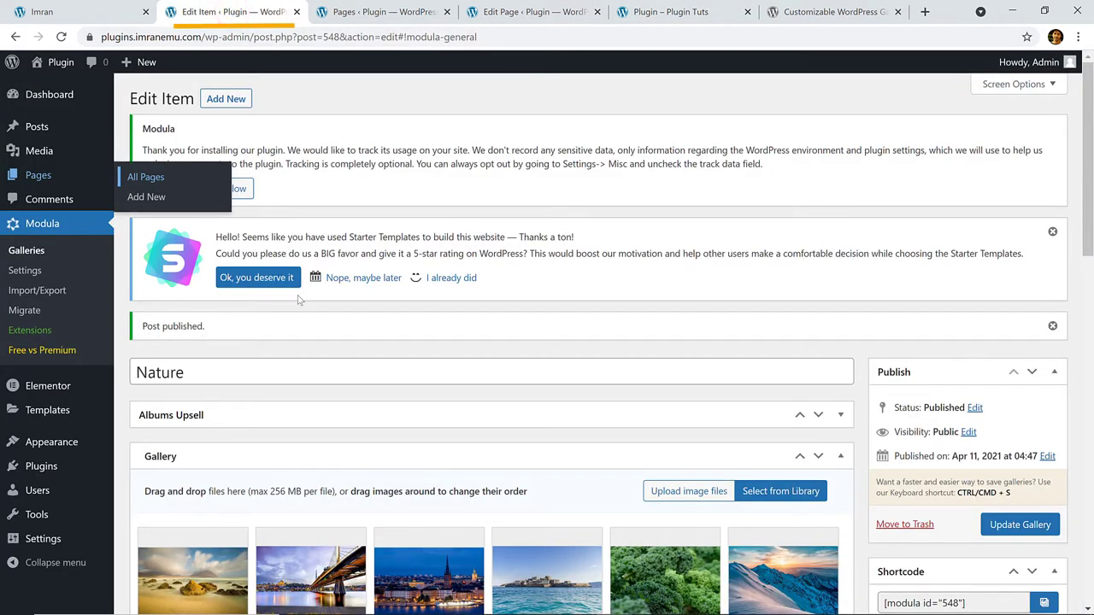
scroll(299, 299, "down", 5)
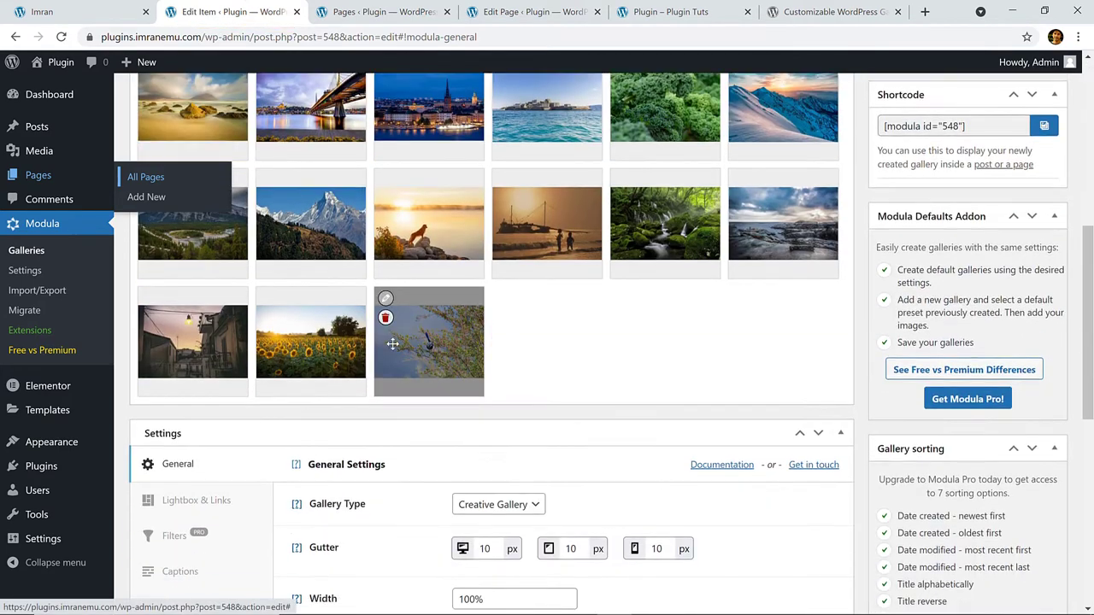
scroll(393, 343, "down", 1)
scroll(397, 343, "down", 2)
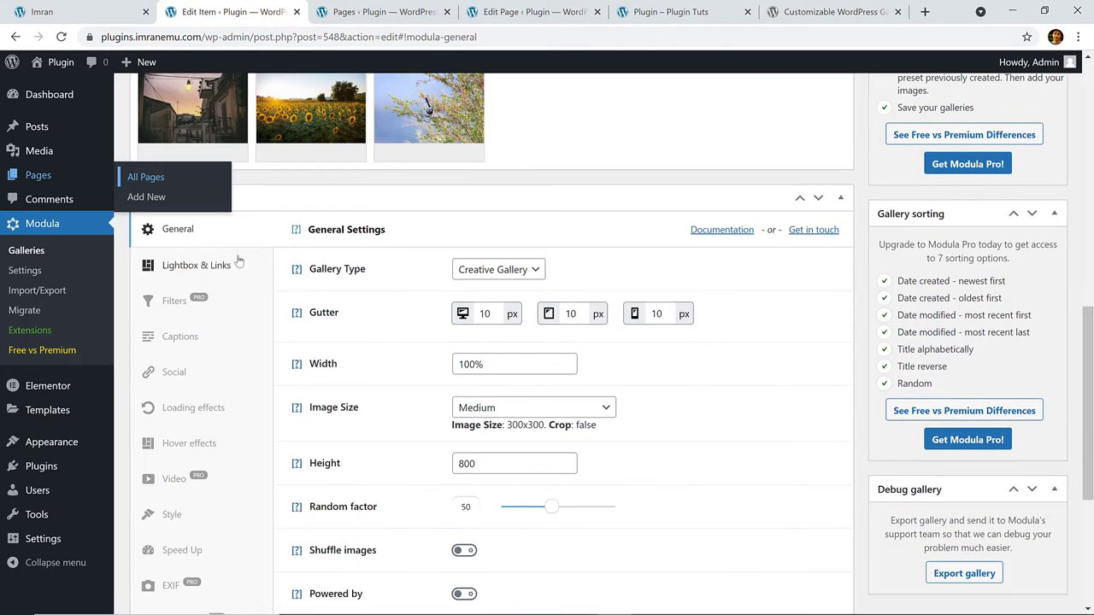
left_click(310, 192)
left_click(308, 192)
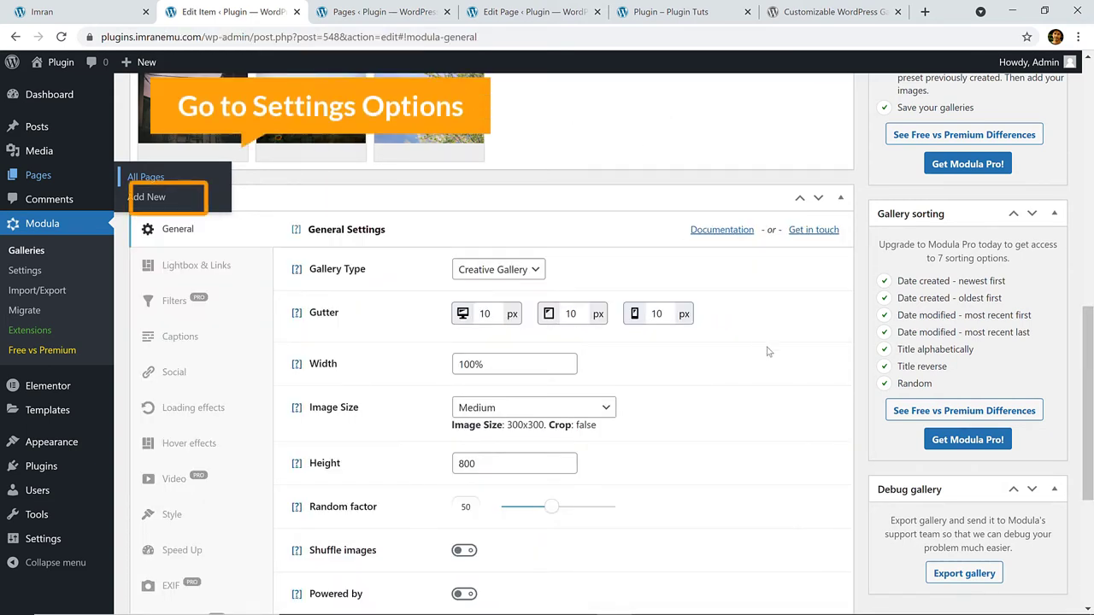
left_click(777, 373)
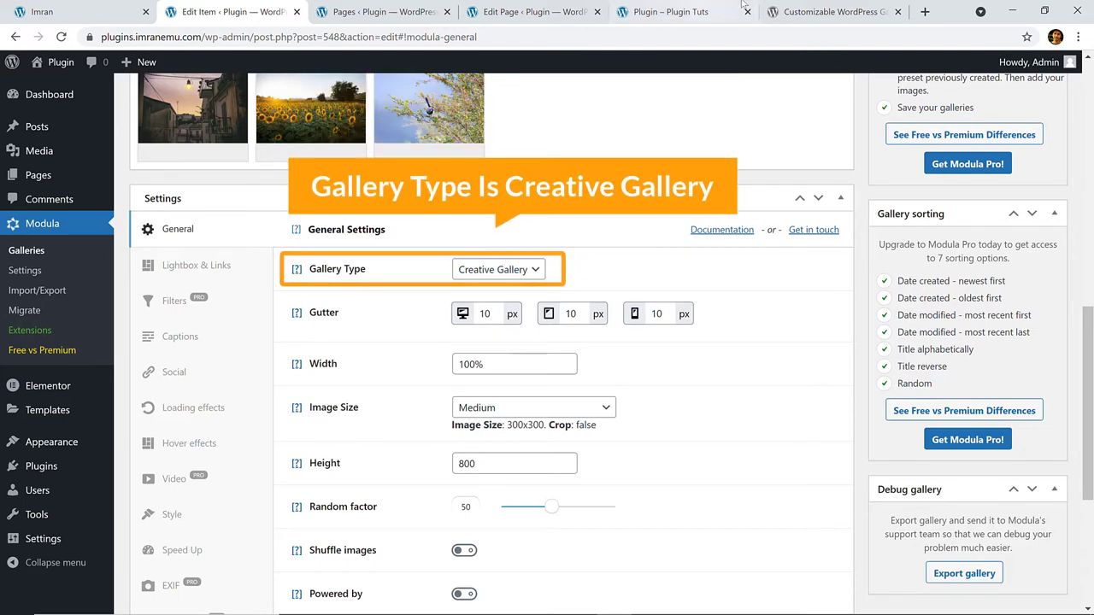
left_click(668, 12)
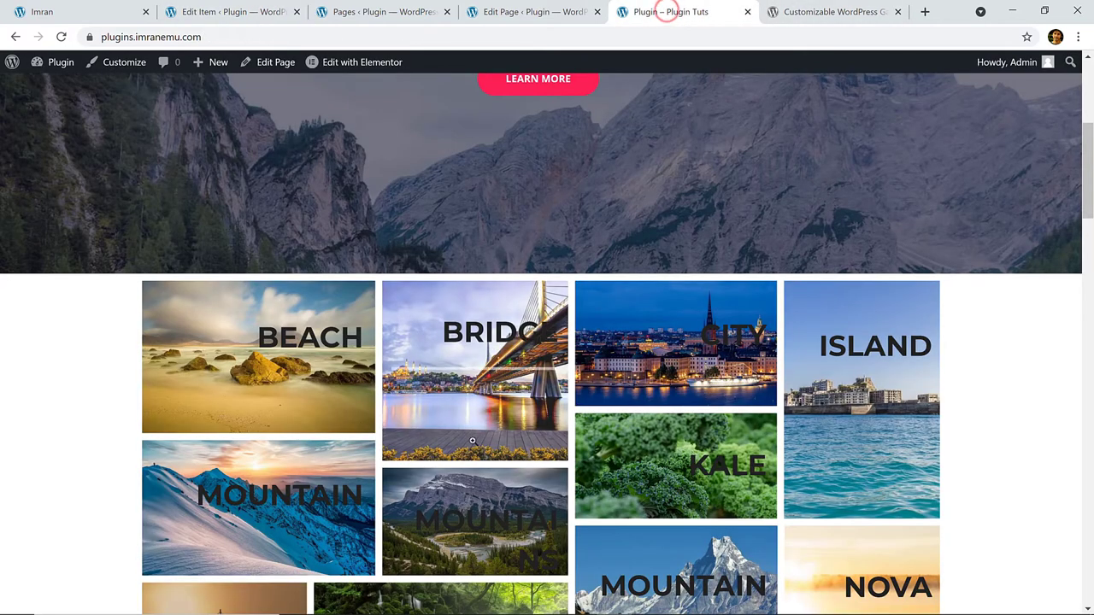
Change the Nature gallery's type to Custom Grid, update the gallery, and check the layout on the reloaded home page
left_click(202, 10)
left_click(496, 271)
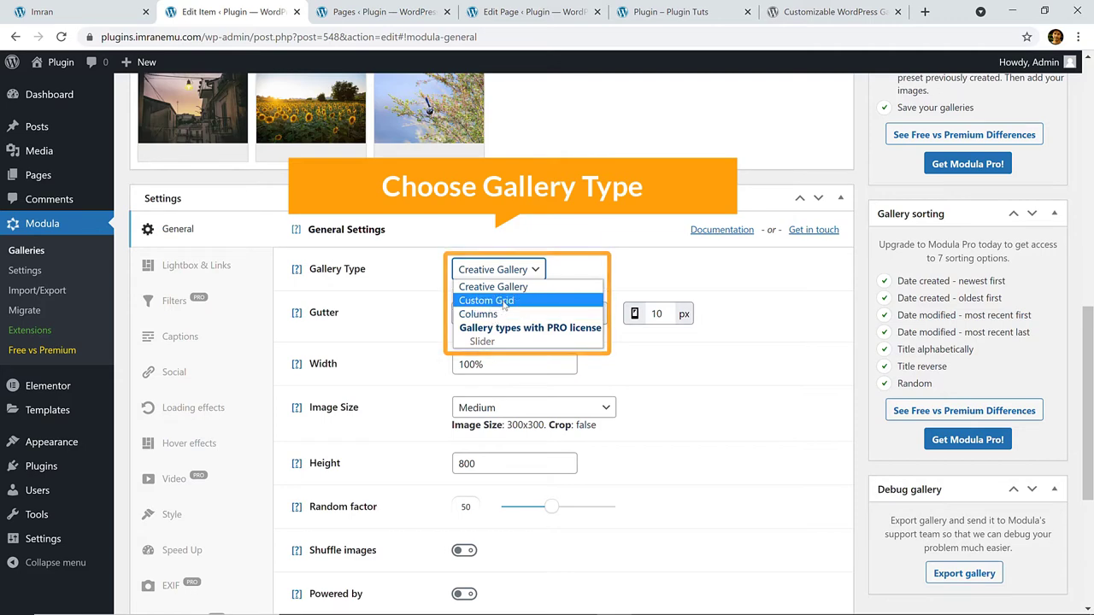
left_click(500, 300)
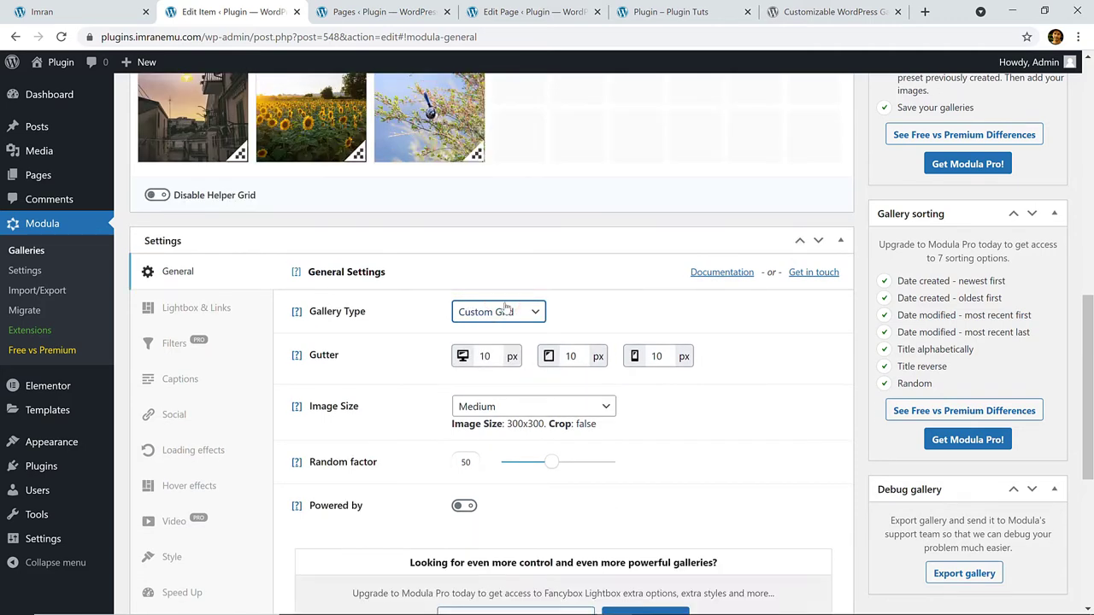
scroll(419, 214, "up", 3)
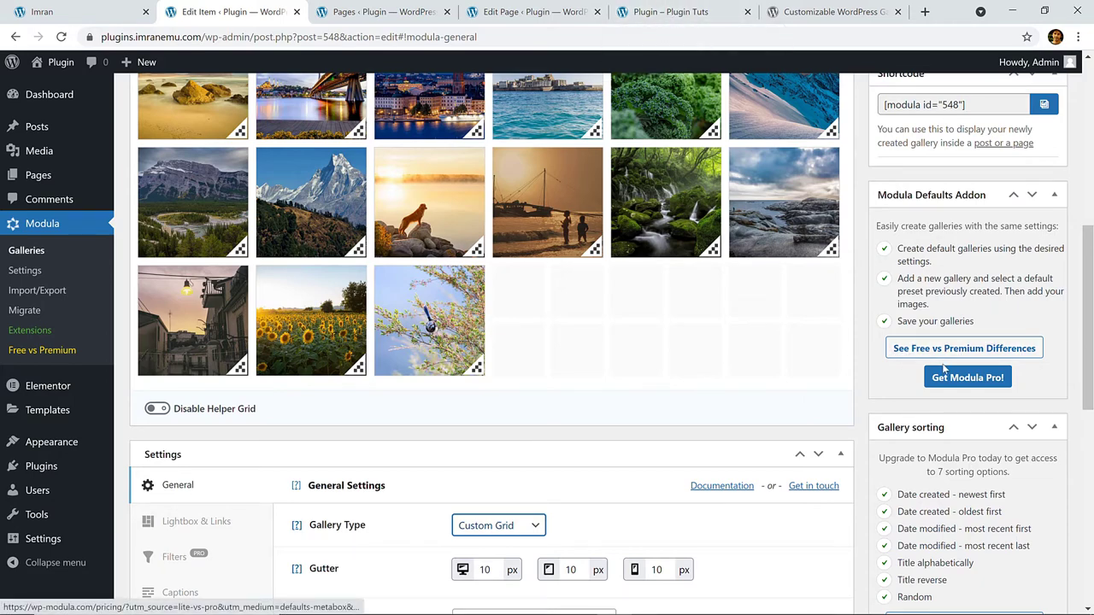
scroll(944, 368, "up", 3)
left_click(995, 242)
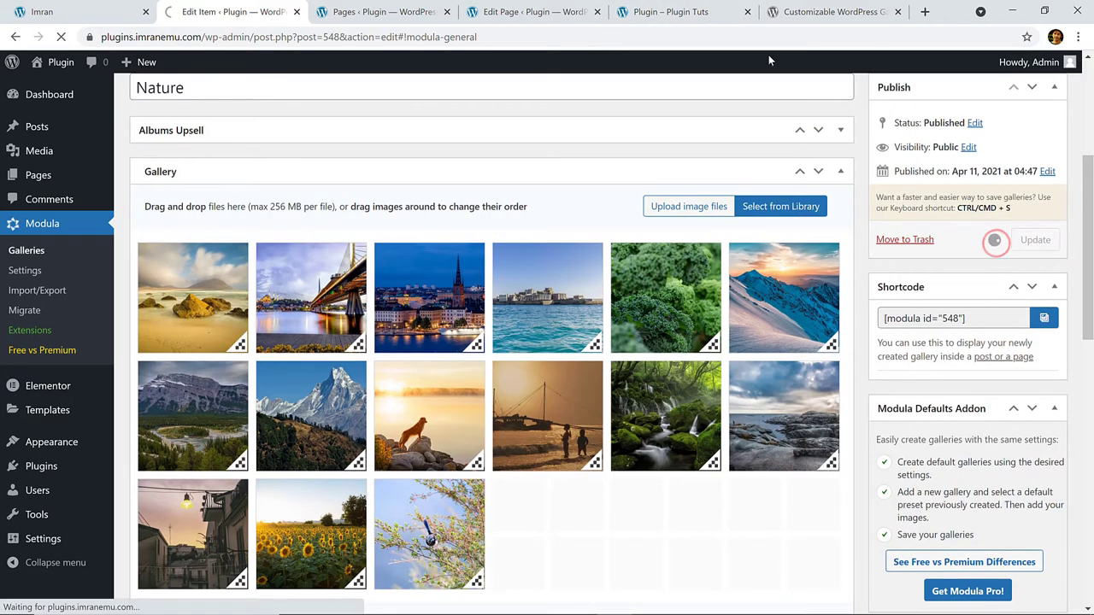
left_click(675, 12)
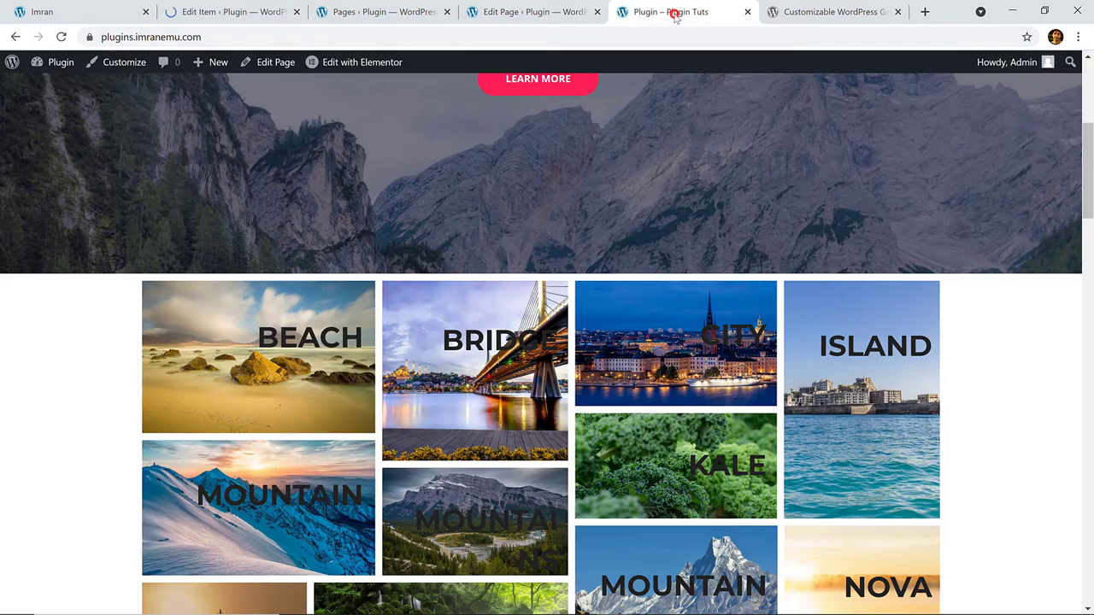
left_click(60, 37)
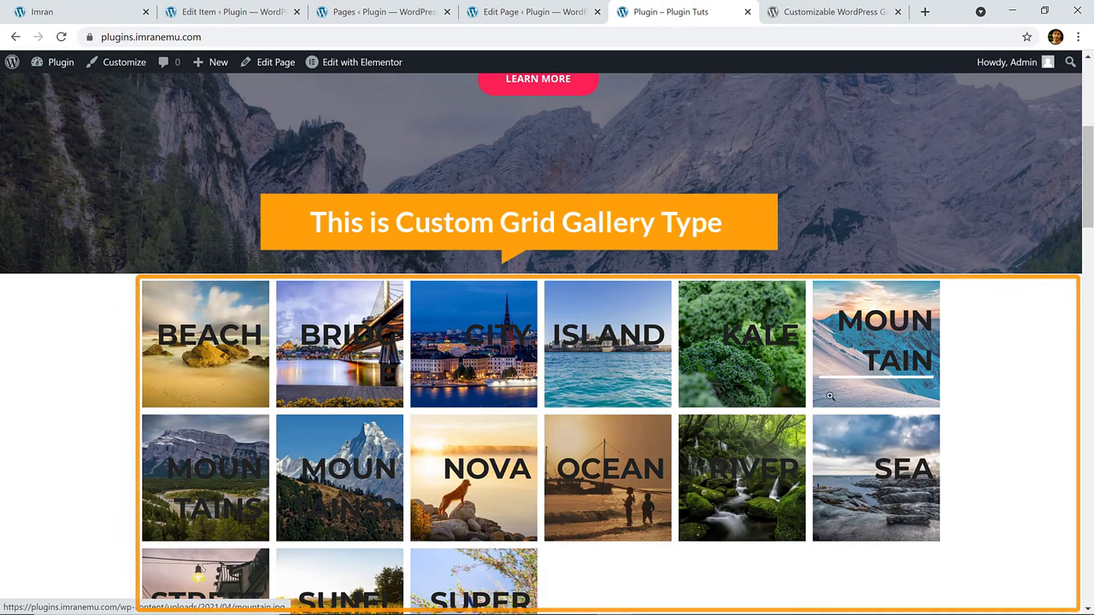
Set the Nature gallery's type to Columns with the Three Columns(3) column type and save the gallery
left_click(231, 11)
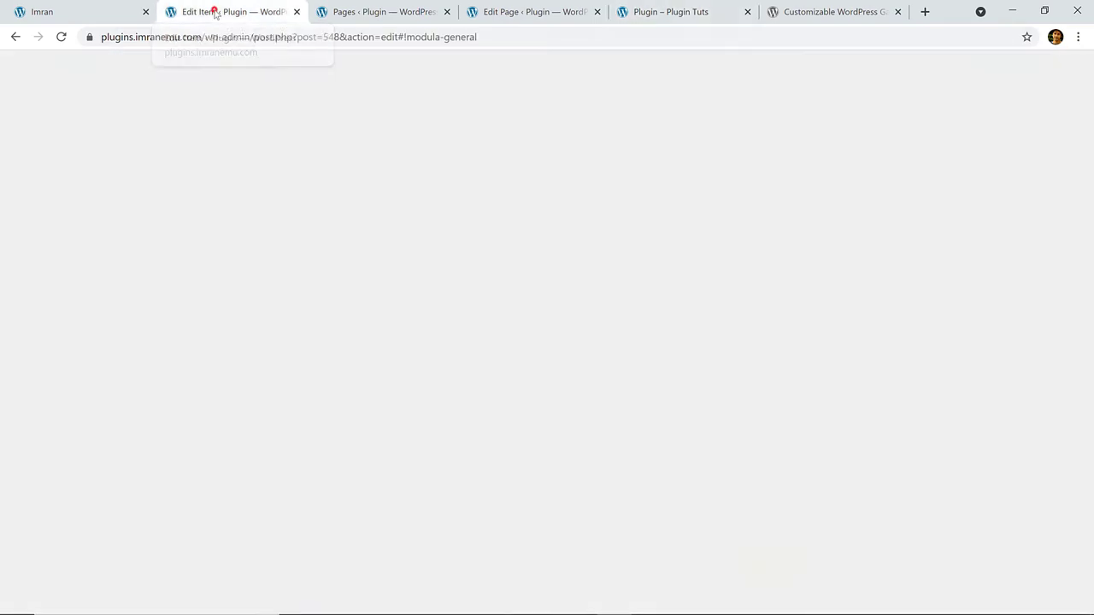
scroll(524, 313, "down", 8)
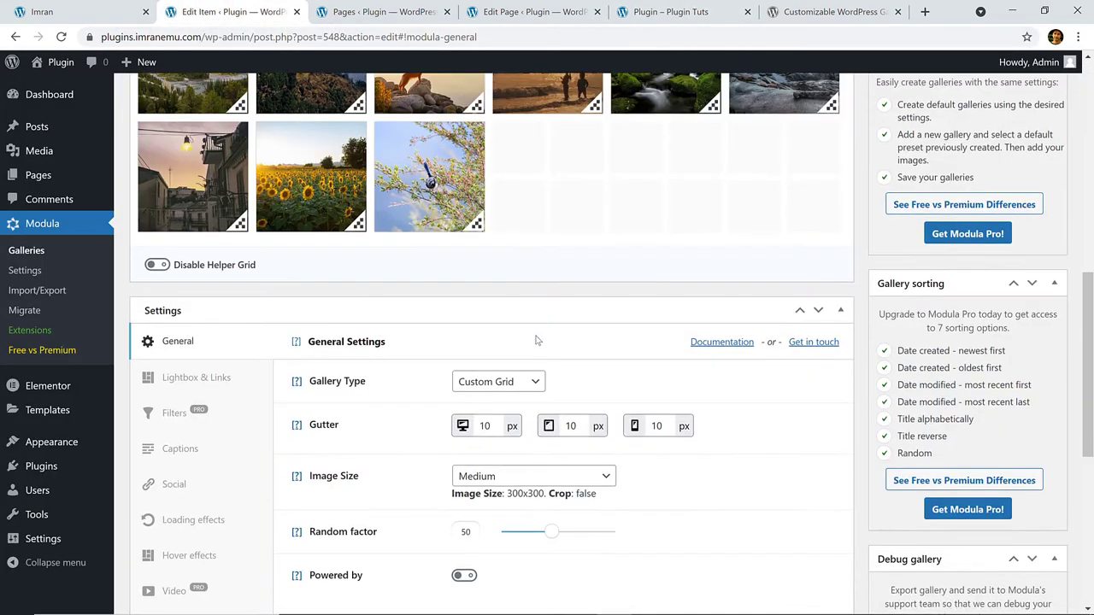
scroll(530, 272, "down", 2)
left_click(528, 246)
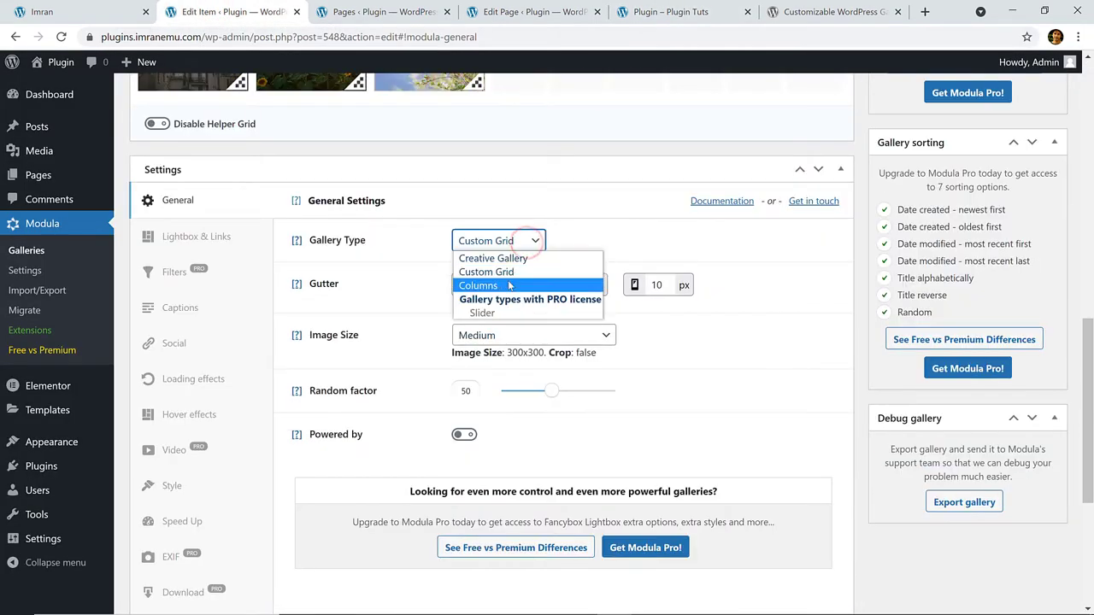
left_click(508, 282)
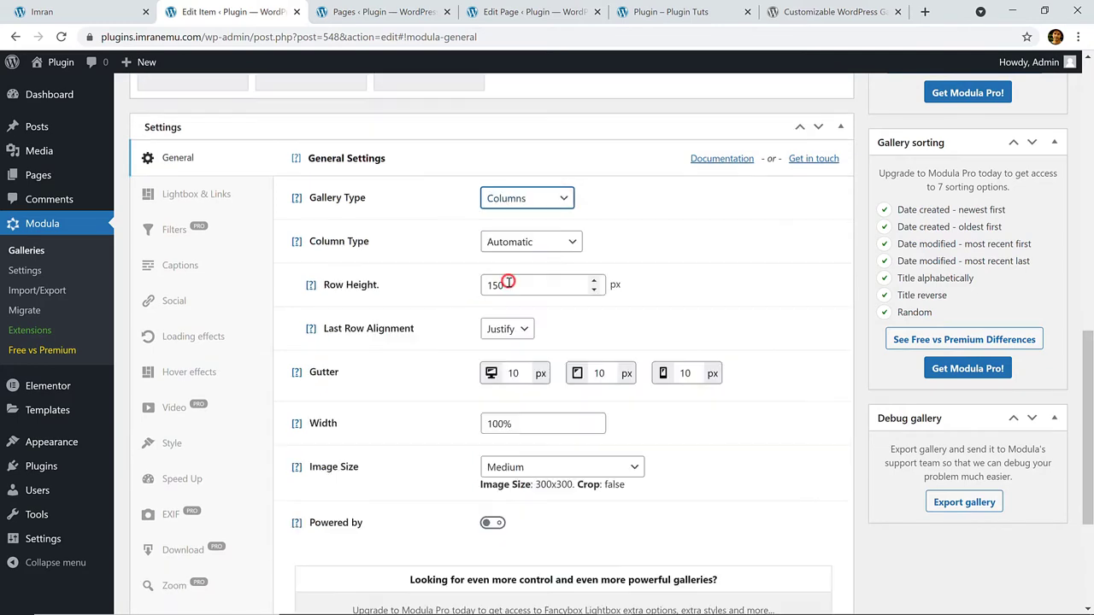
left_click(572, 242)
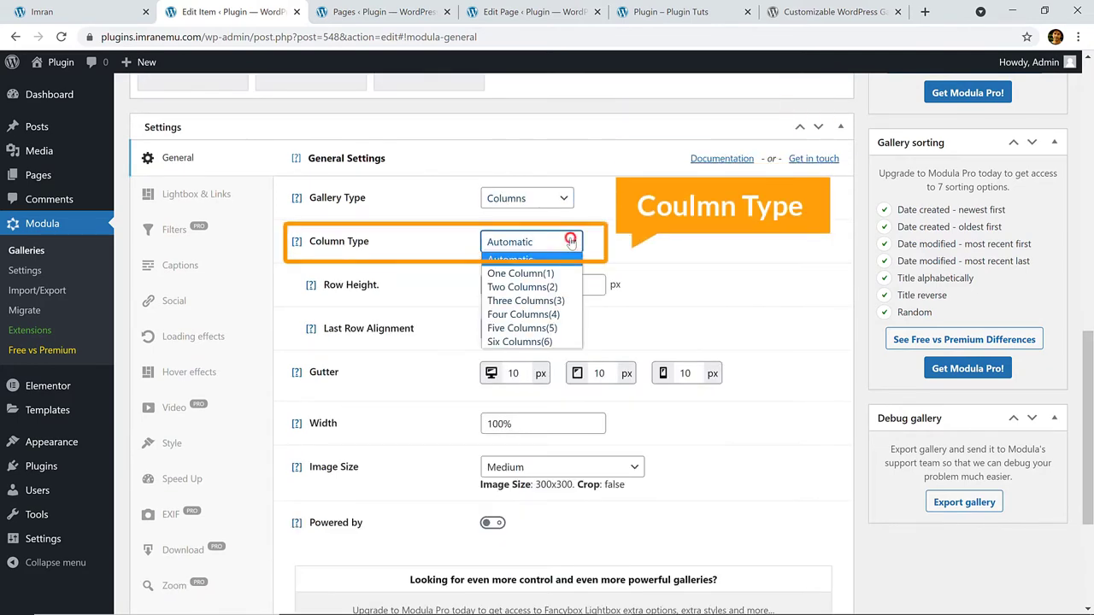
left_click(545, 301)
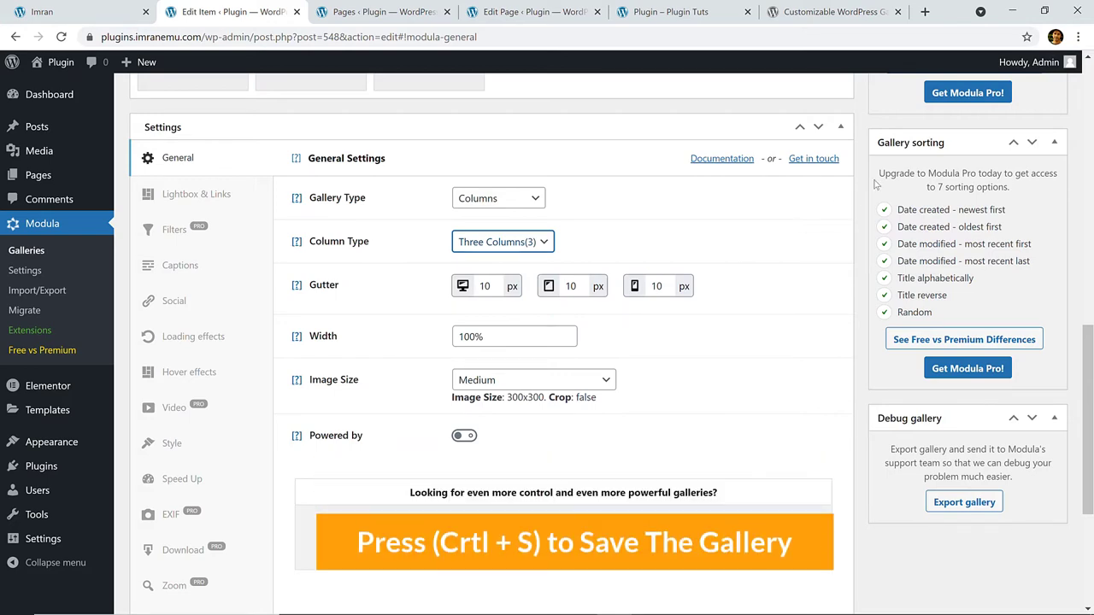
key("ctrl+s")
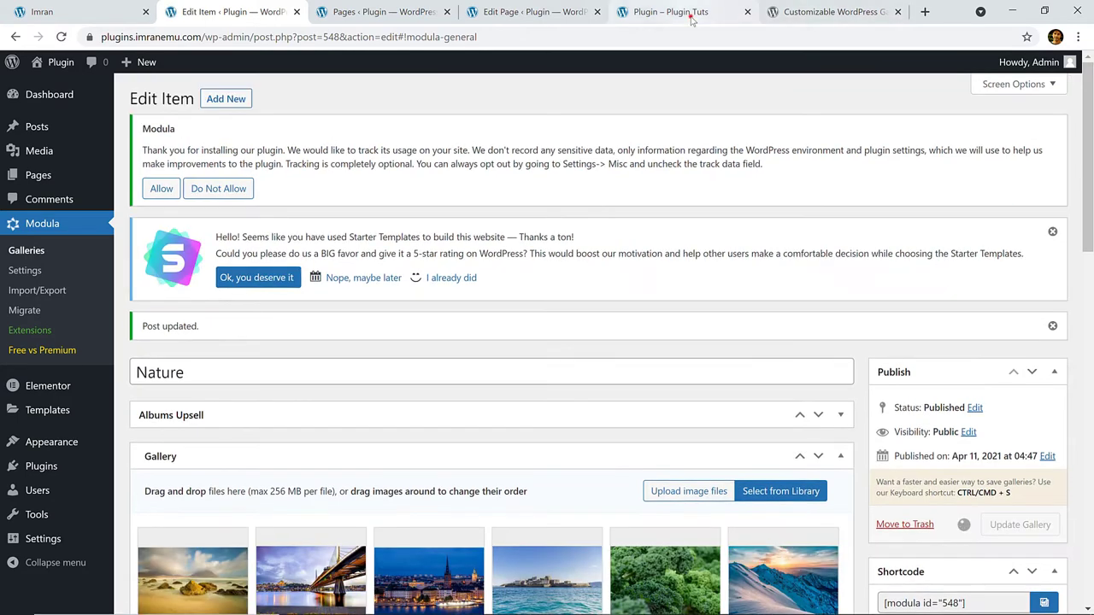
Reload the home page and look over the gallery's column layout
left_click(691, 17)
left_click(62, 37)
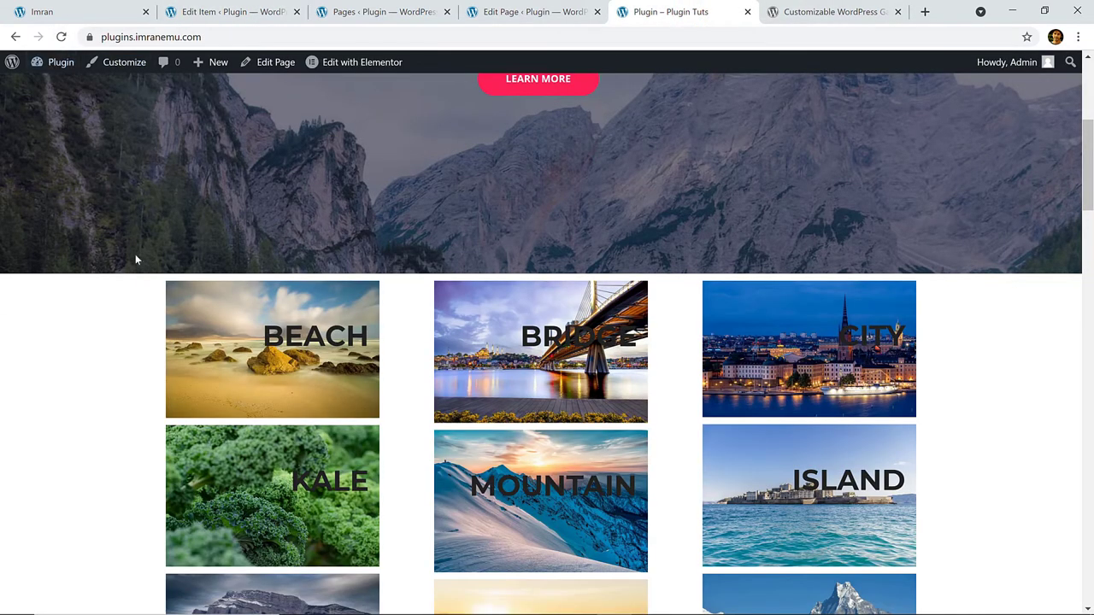
scroll(777, 373, "down", 3)
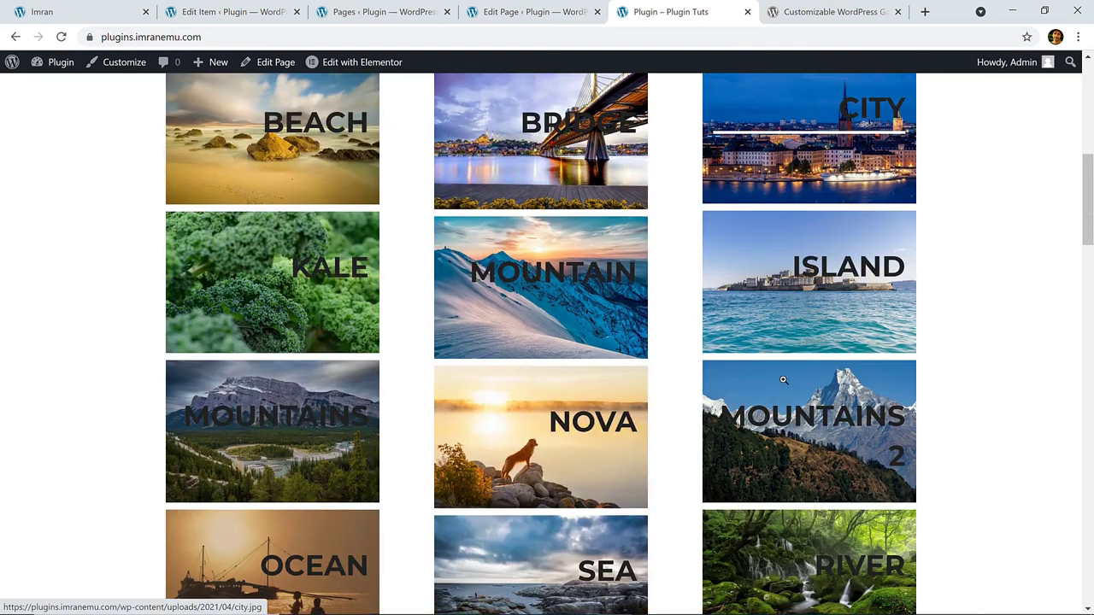
scroll(777, 373, "up", 3)
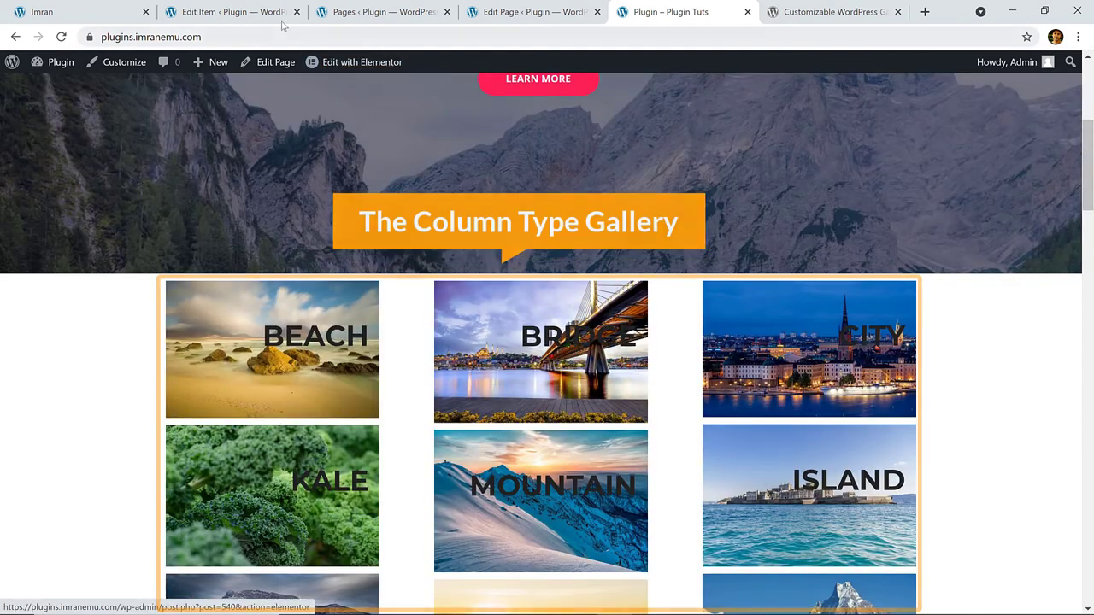
Go back to the Nature gallery's general settings and set the gallery type to Creative Gallery
left_click(244, 10)
scroll(418, 355, "down", 3)
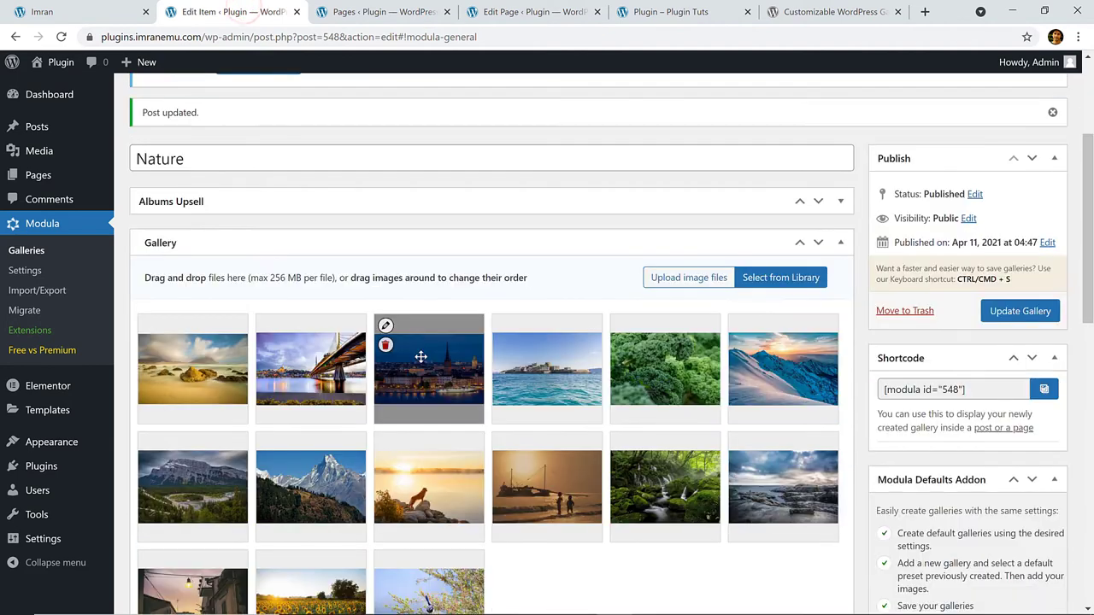
scroll(421, 359, "down", 7)
left_click(517, 270)
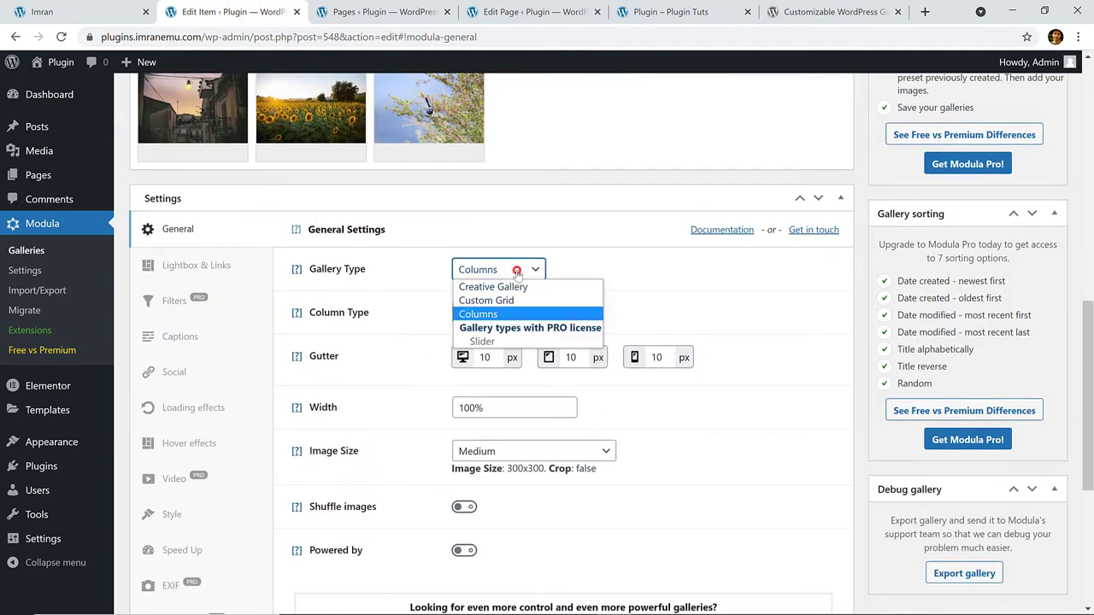
left_click(507, 291)
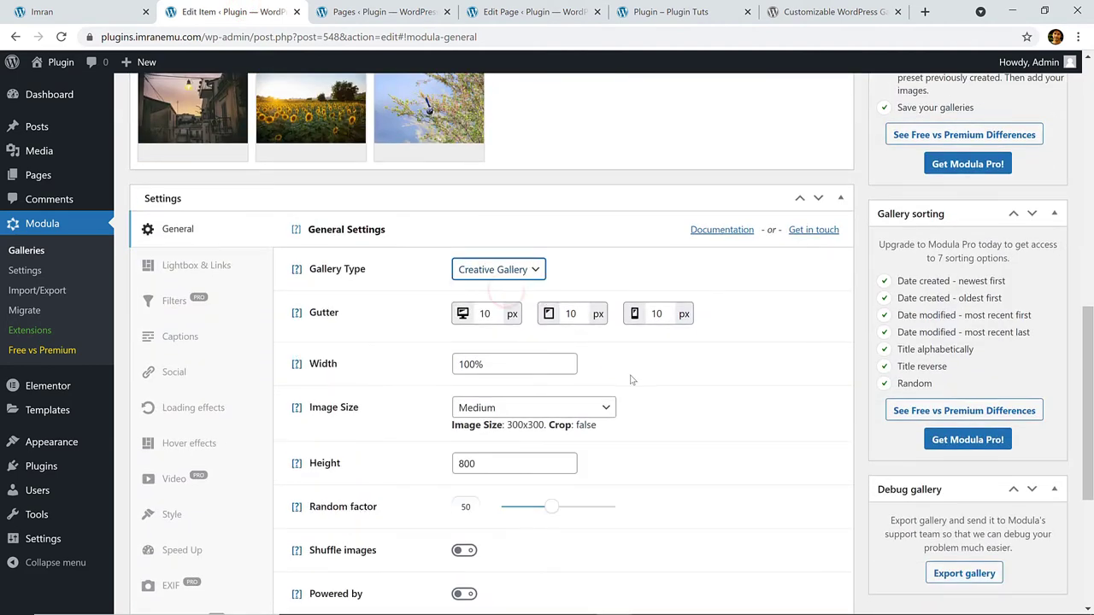
Read the help for the Gutter setting, examine the spacing between images on the home page, and return to the gallery settings
scroll(647, 378, "down", 1)
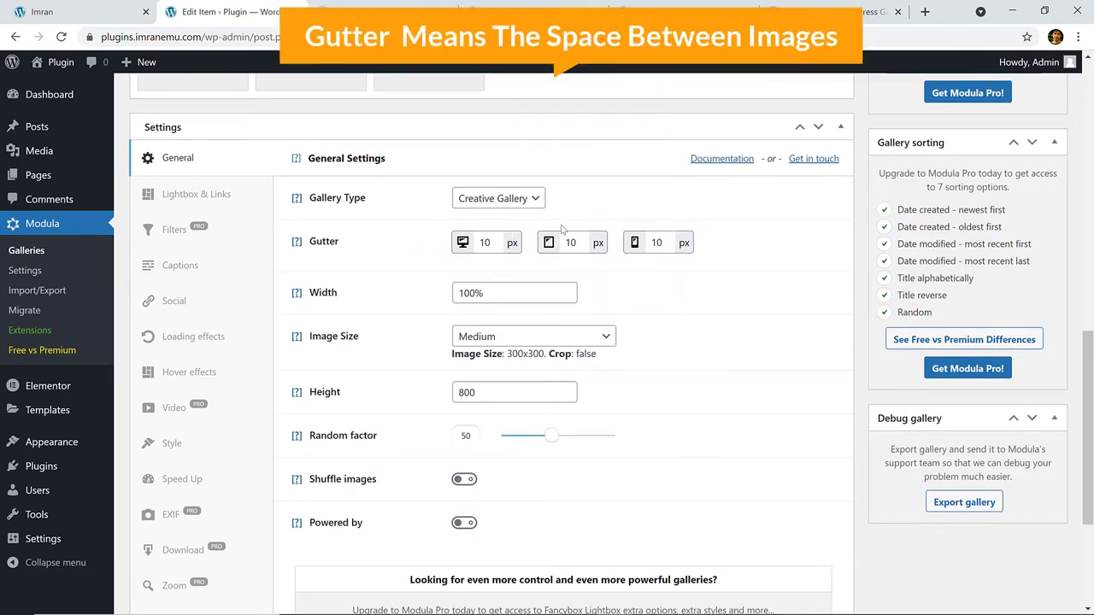
mouse_move(294, 244)
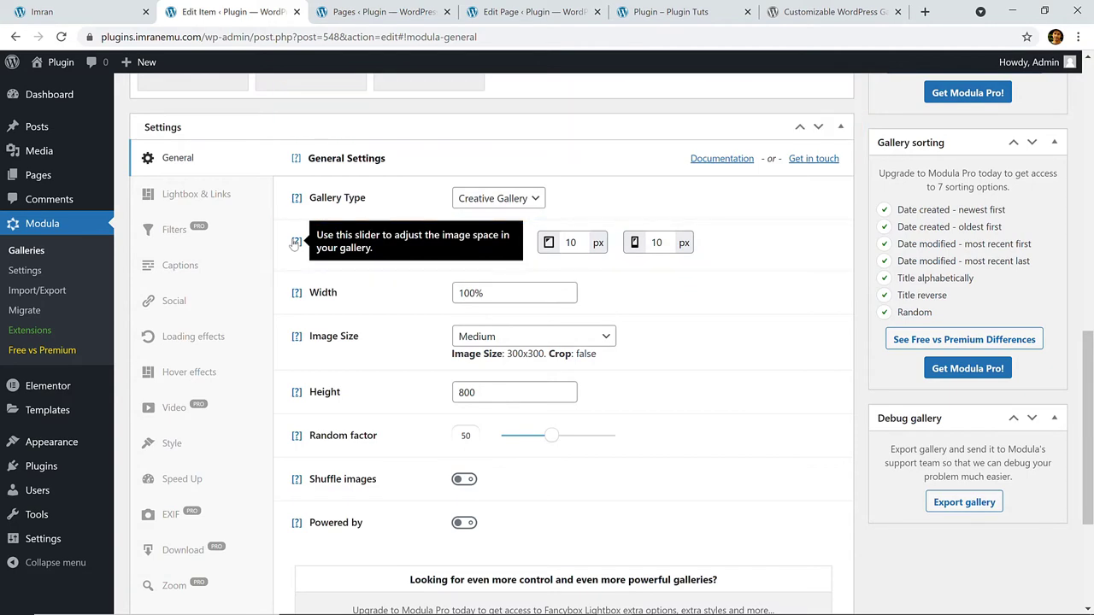
left_click(696, 14)
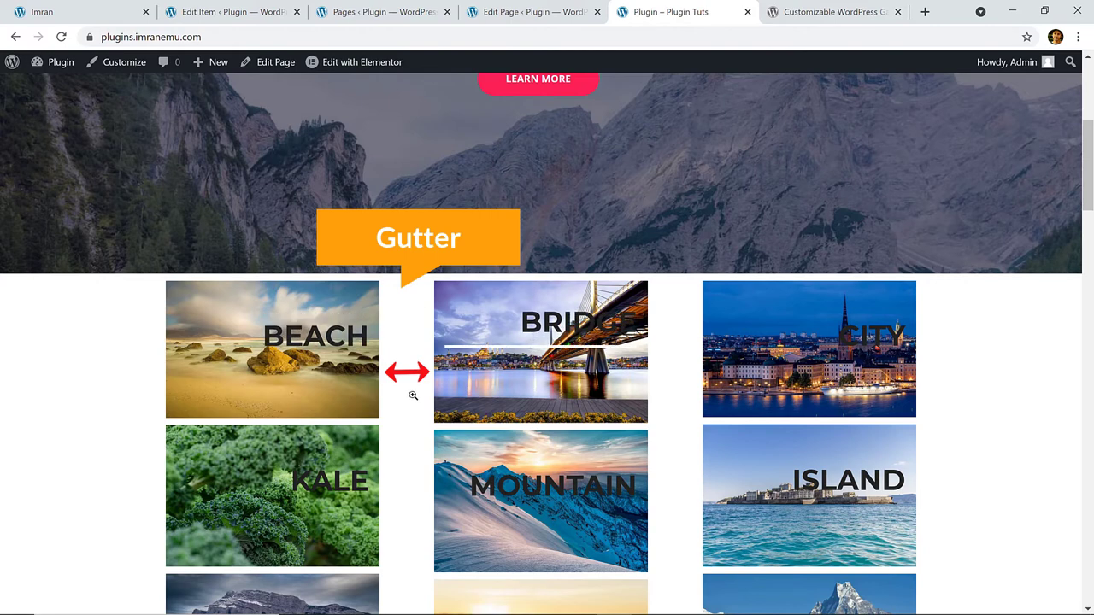
left_click(212, 10)
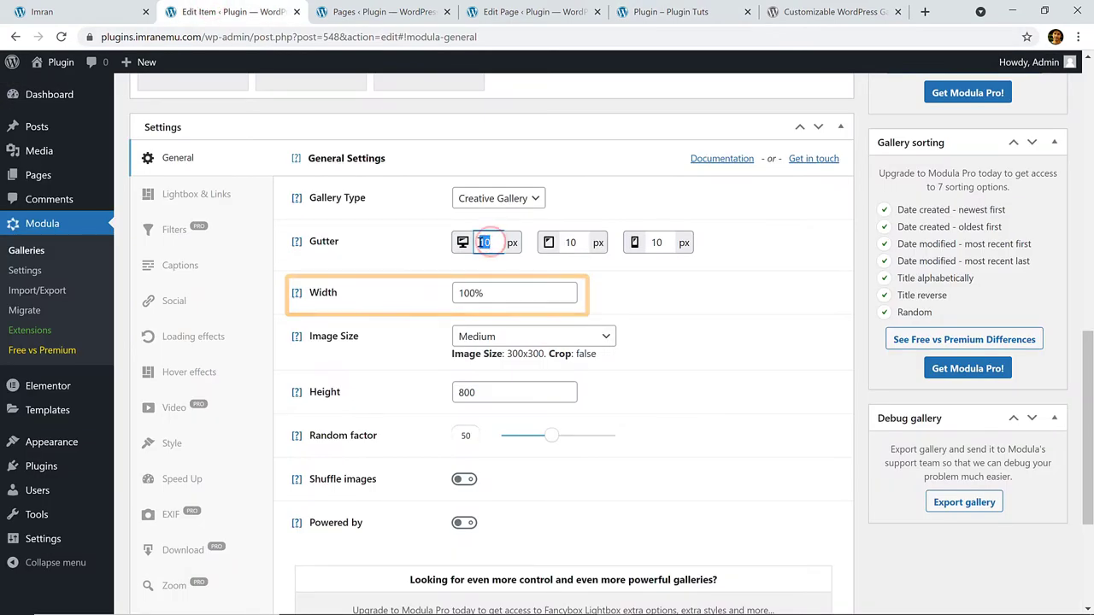
Set the Nature gallery's image size to Large in the general settings
left_click(572, 268)
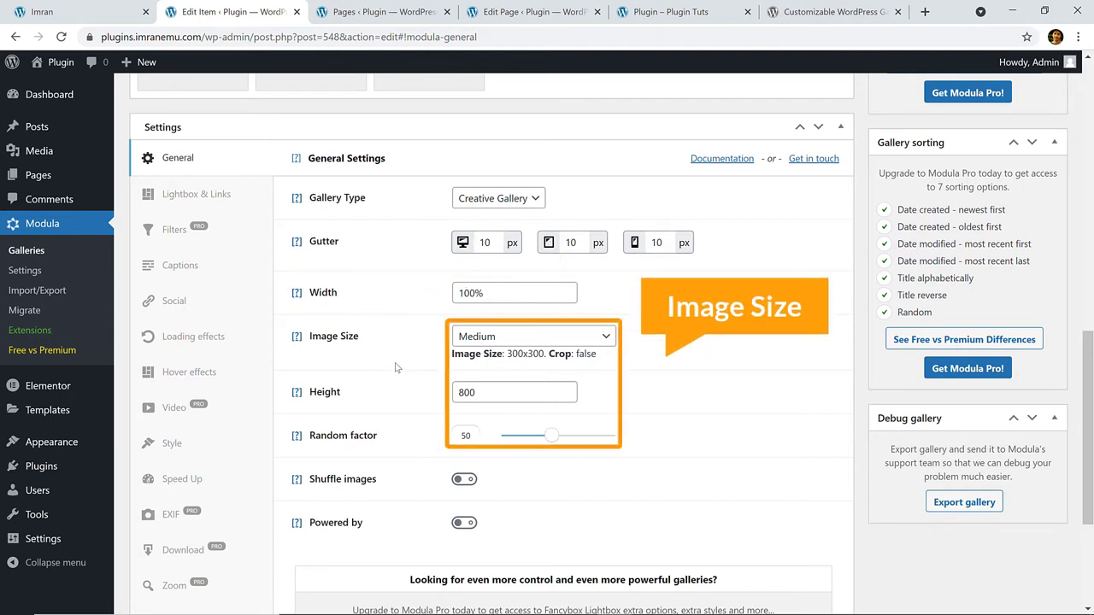
left_click(529, 337)
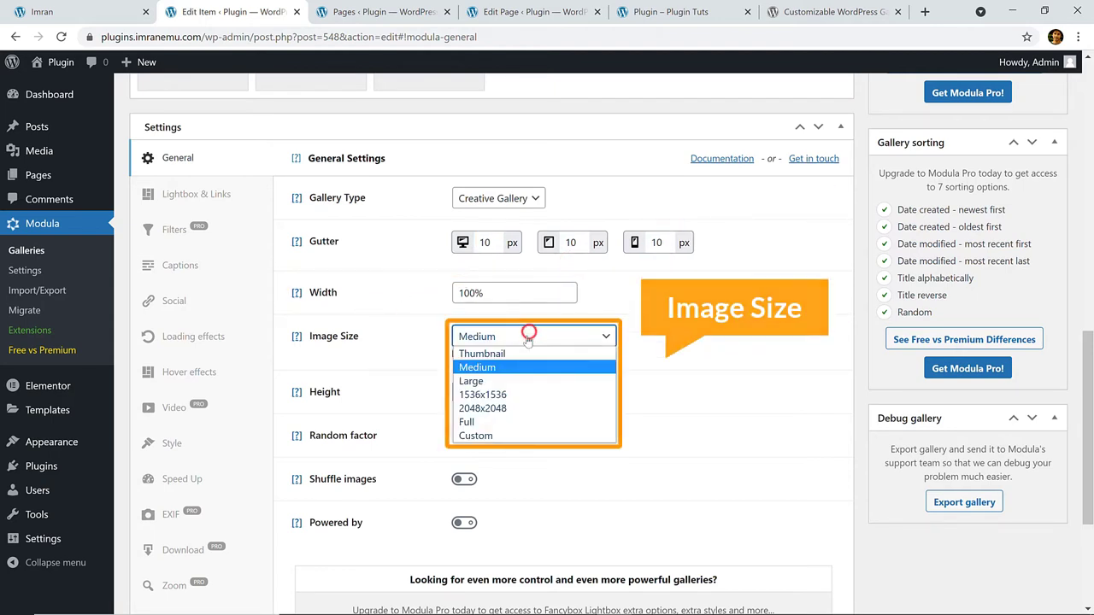
left_click(499, 382)
left_click(632, 371)
scroll(635, 376, "down", 2)
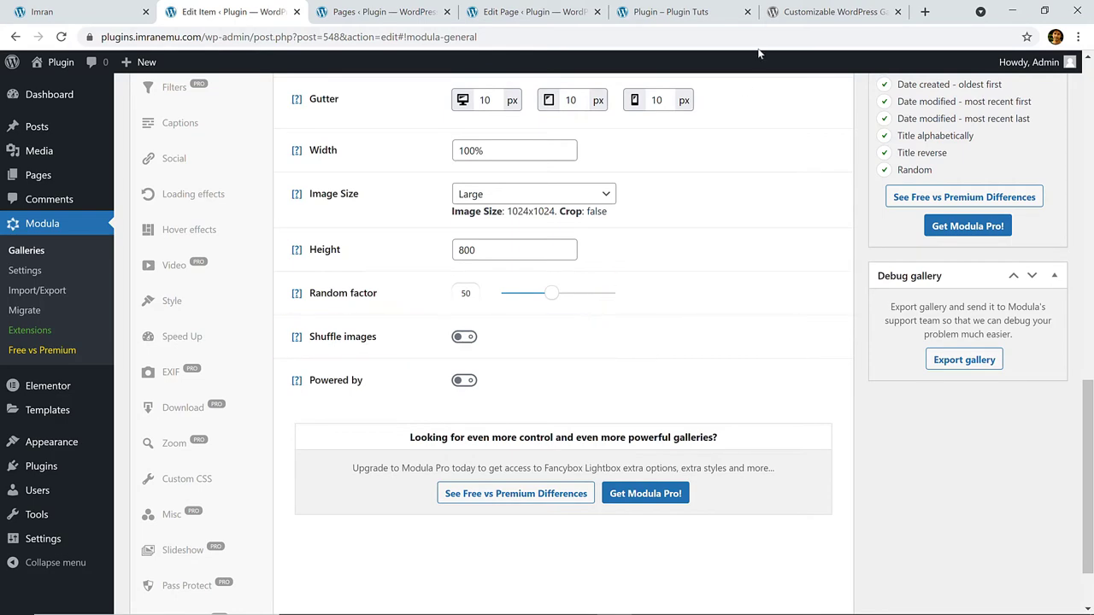
Check the current gallery layout on the home page, return to the Nature gallery, and save its updated settings
left_click(713, 26)
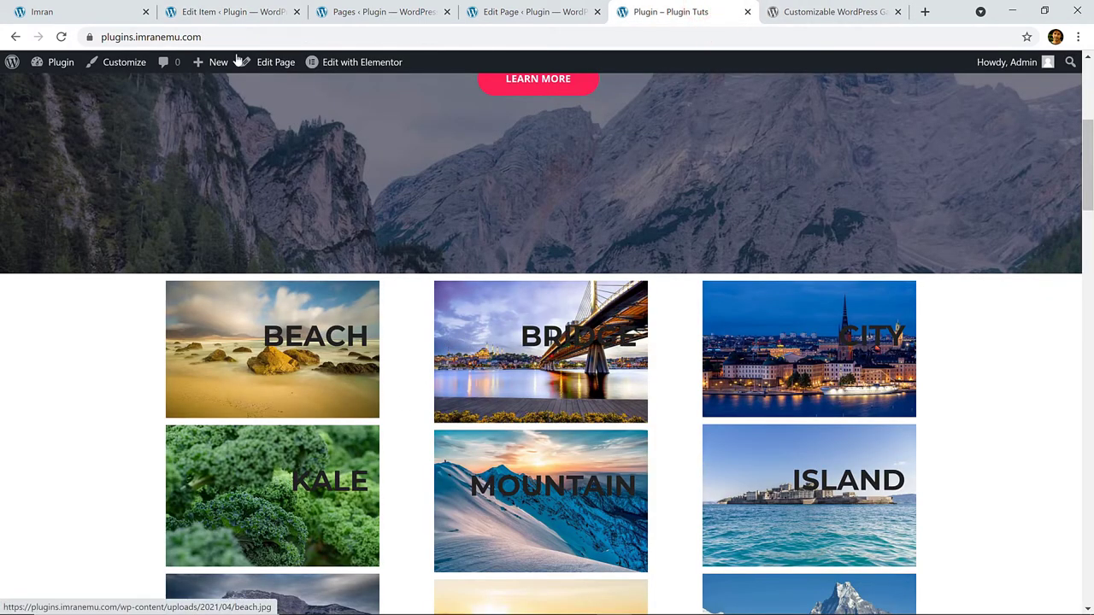
left_click(224, 6)
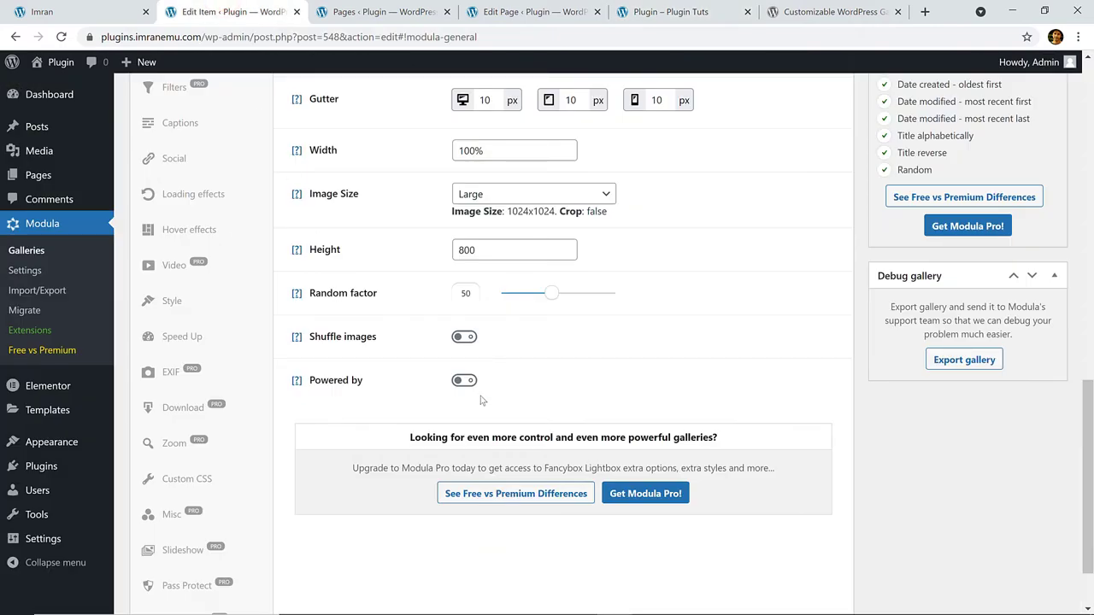
scroll(481, 400, "up", 3)
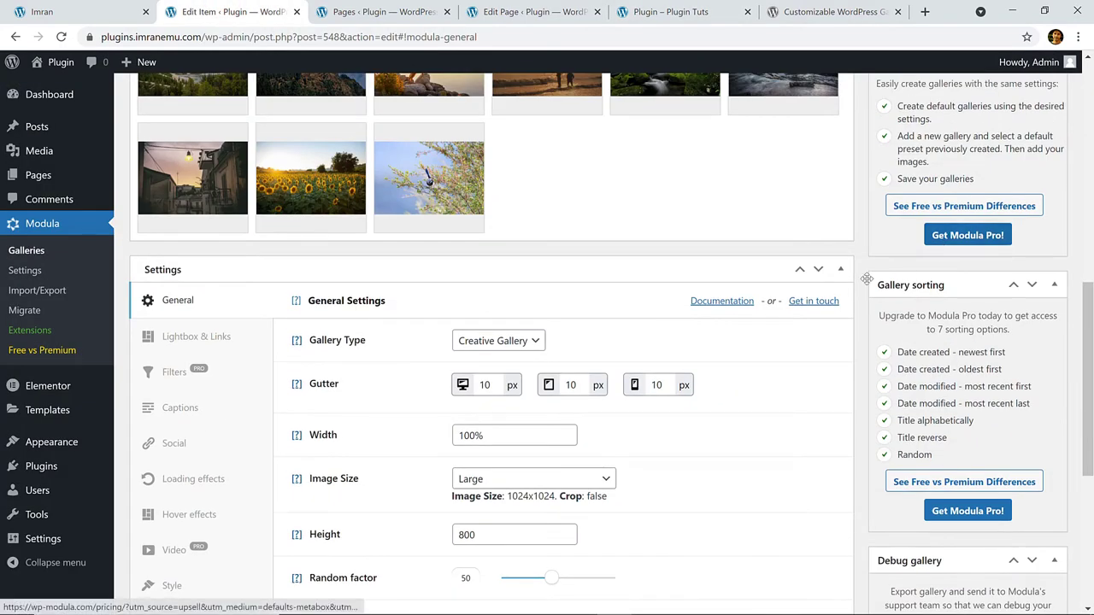
scroll(866, 278, "up", 2)
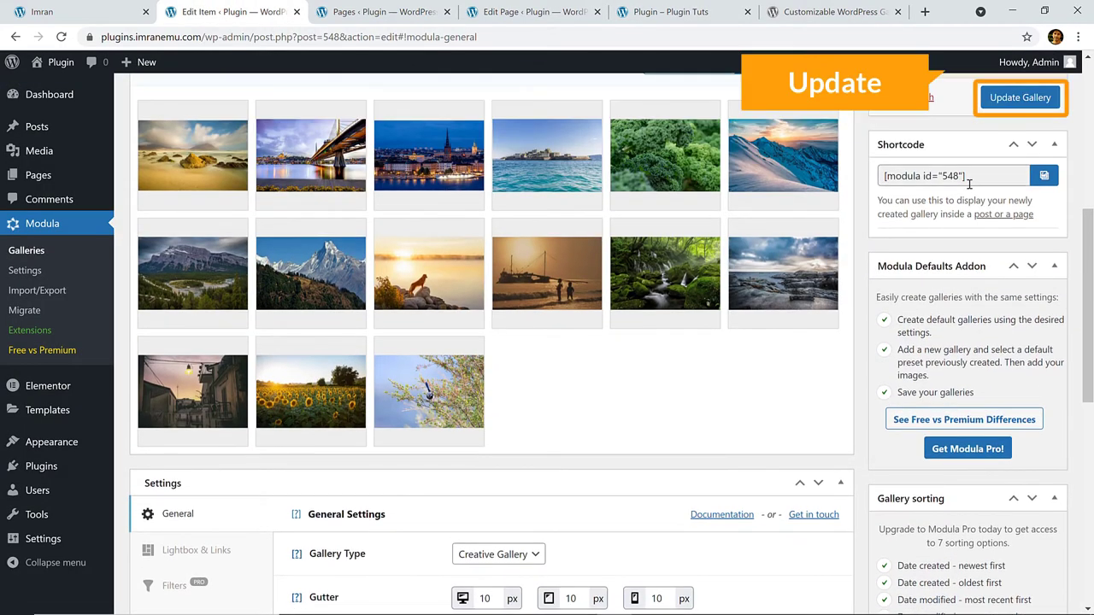
left_click(1034, 96)
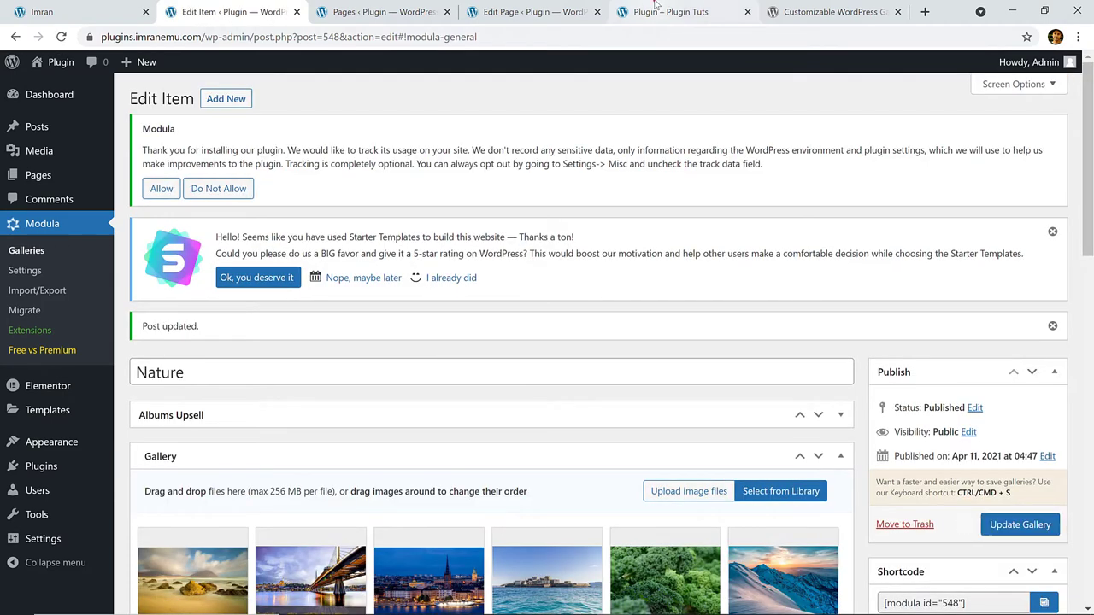
Reload the home page and look over the gallery's creative layout
left_click(655, 8)
left_click(59, 39)
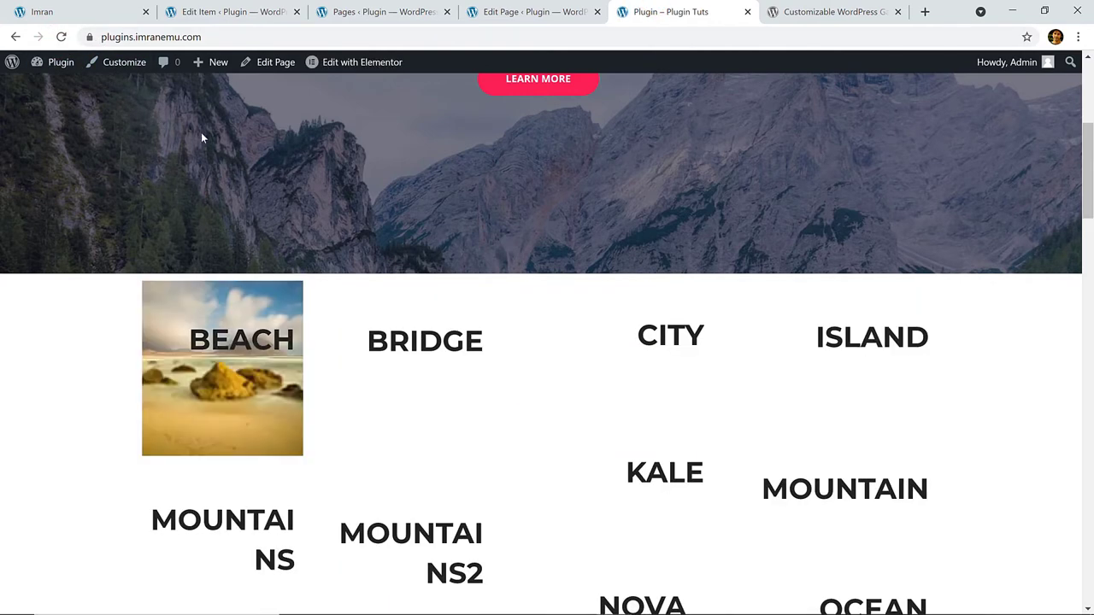
scroll(581, 379, "down", 1)
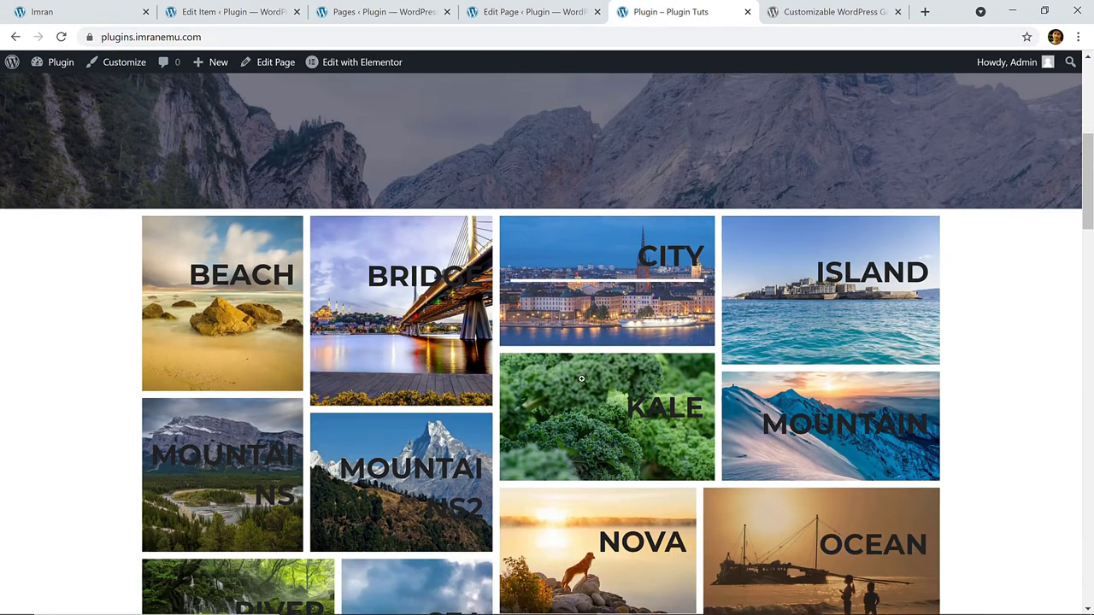
scroll(582, 378, "down", 2)
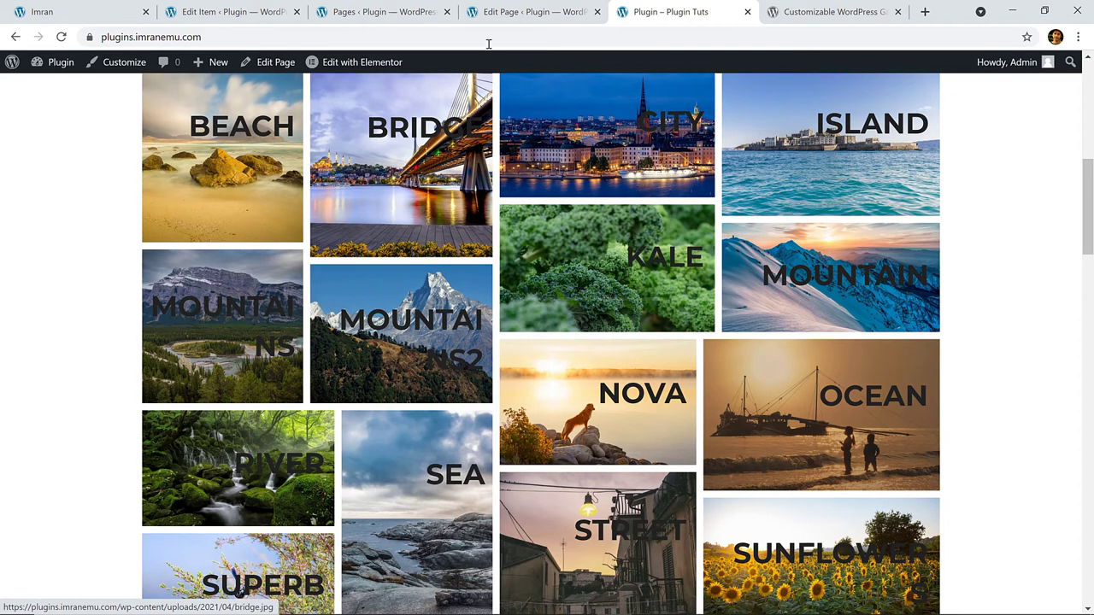
Return to the Nature gallery's settings and examine the available Lightbox & Links options
left_click(272, 12)
scroll(326, 299, "down", 2)
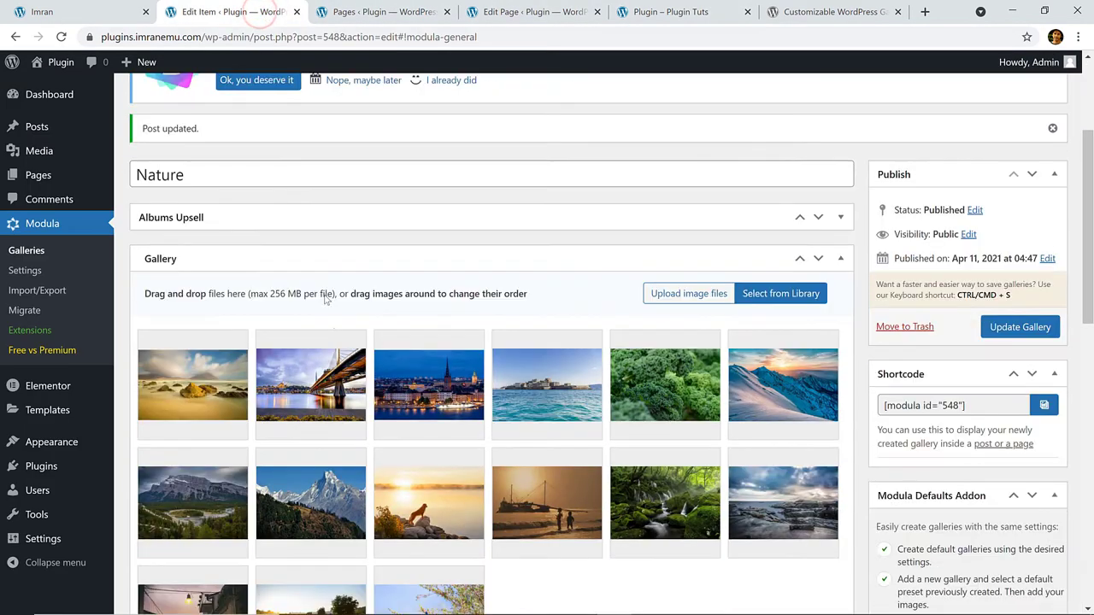
scroll(326, 300, "down", 5)
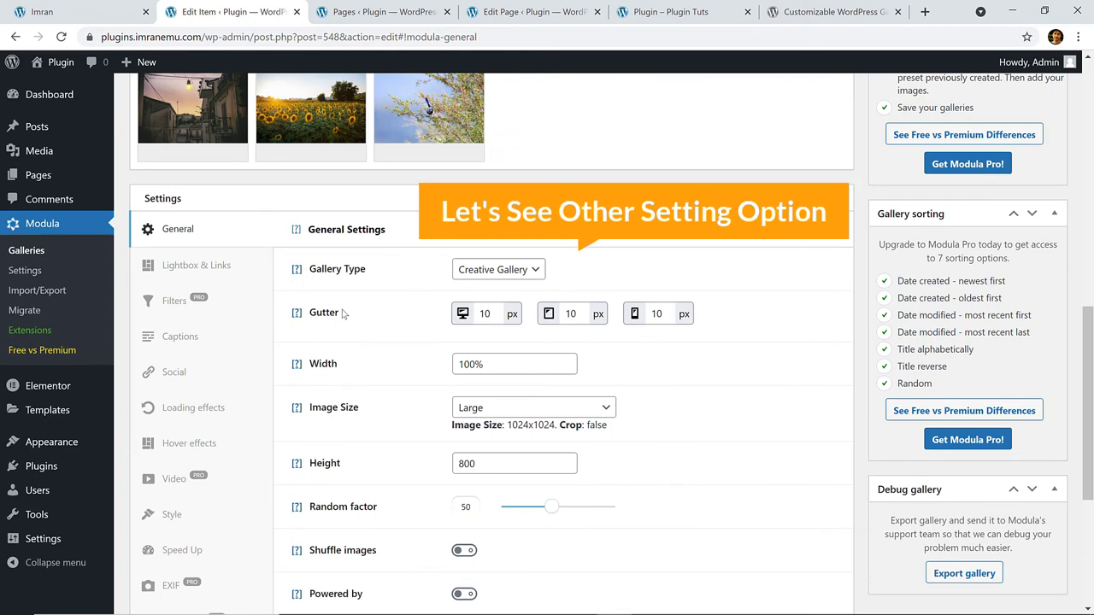
left_click(203, 272)
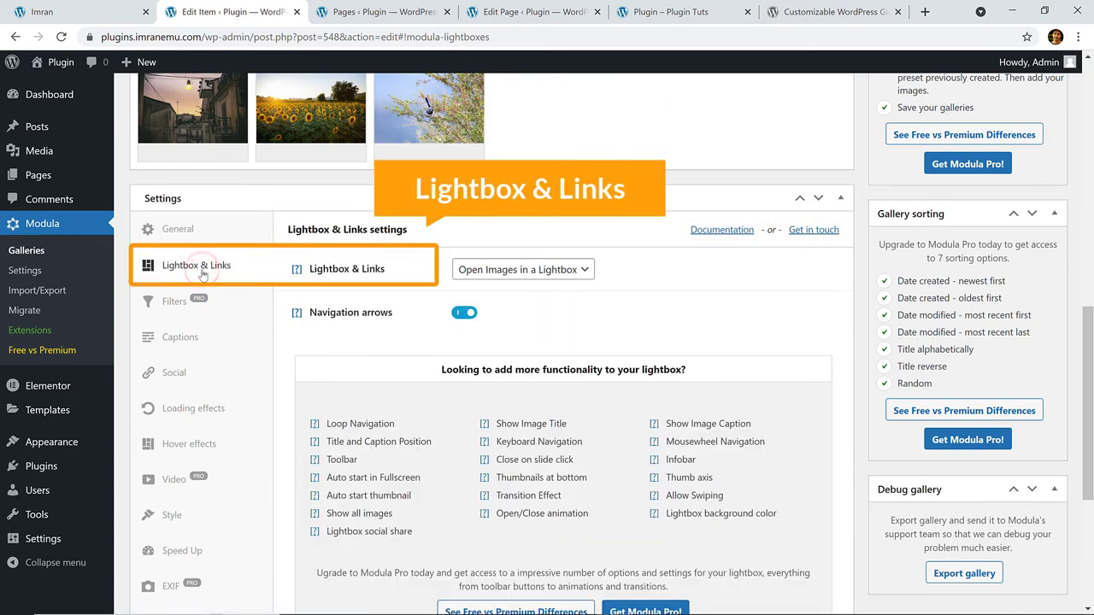
left_click(539, 277)
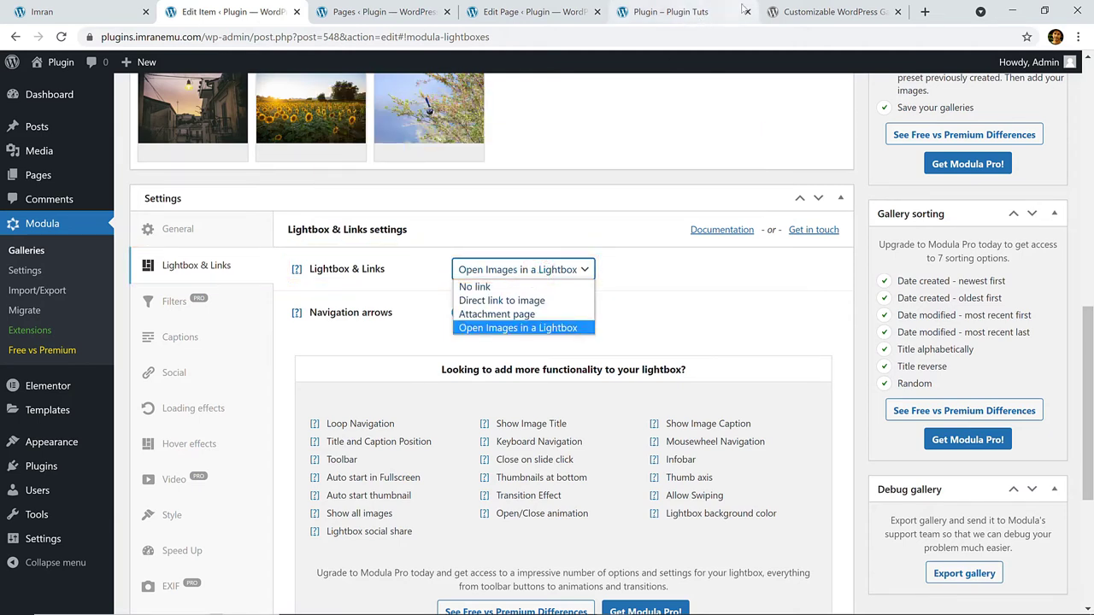
Open the Bridge image in the home page gallery's lightbox and advance to the following image
left_click(701, 22)
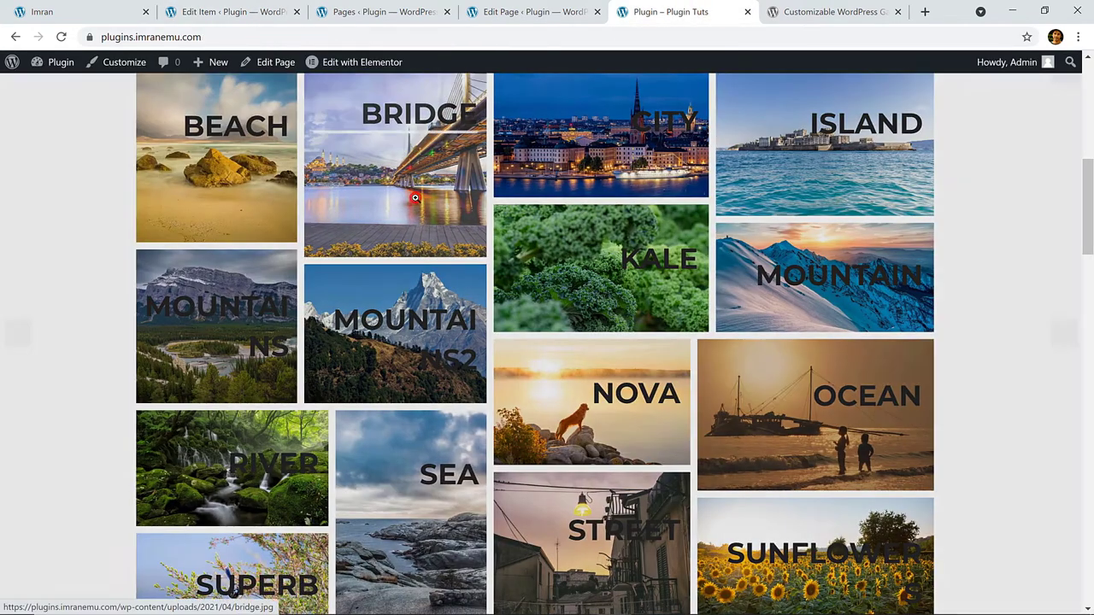
left_click(415, 197)
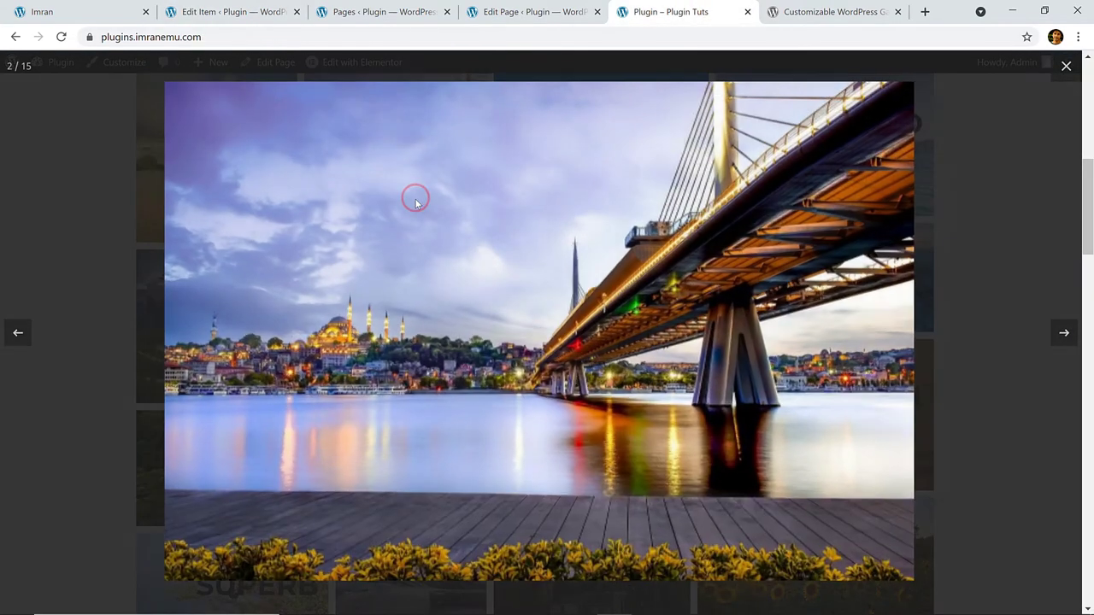
left_click(1063, 335)
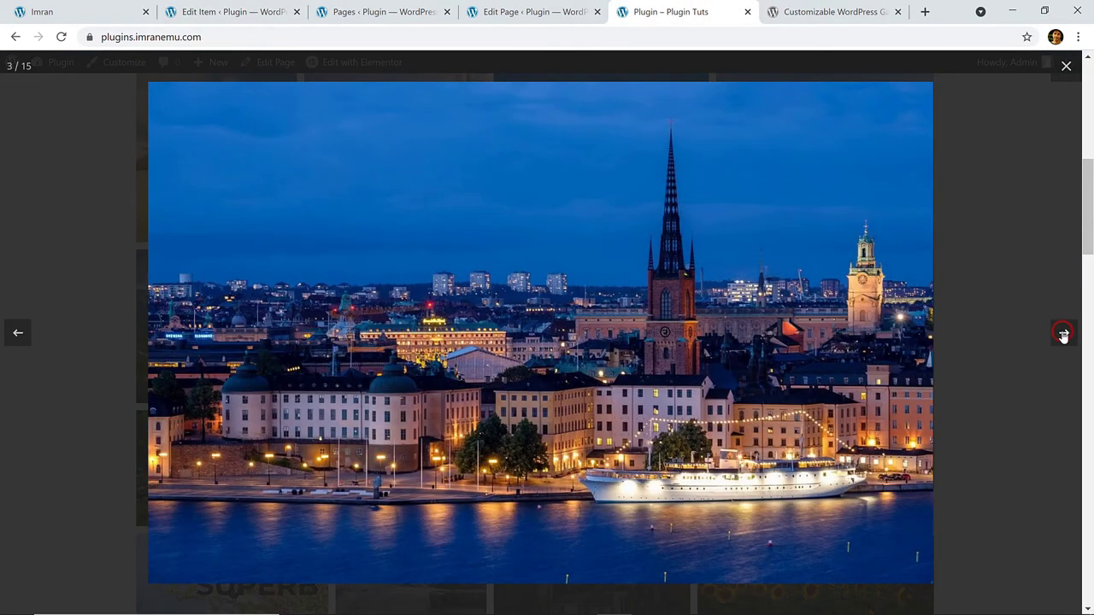
Go back to the Nature gallery and set the title color to white in its caption settings
left_click(237, 12)
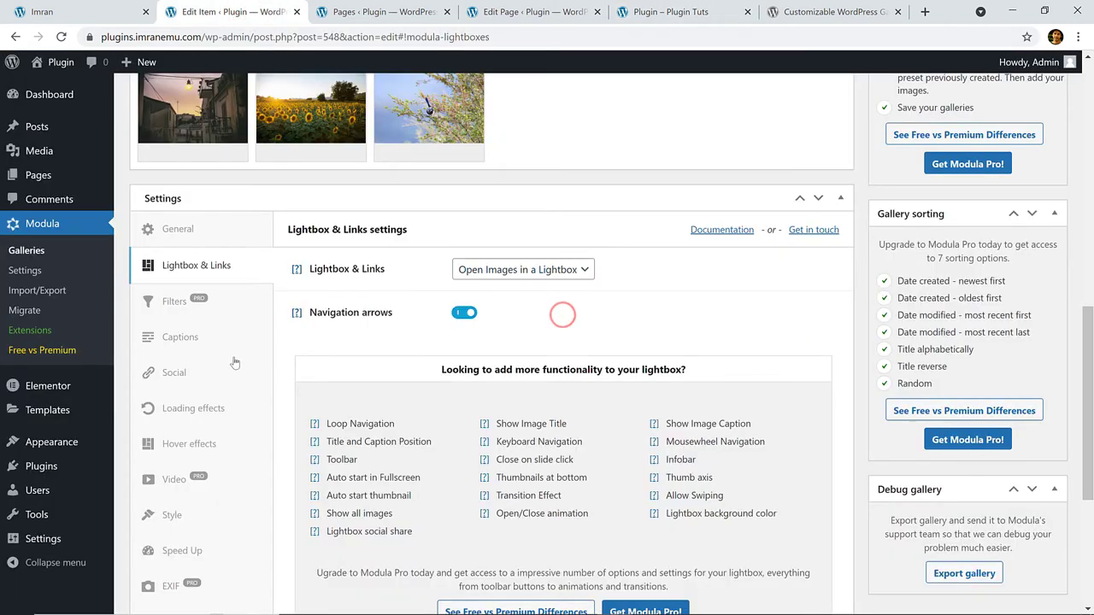
left_click(179, 342)
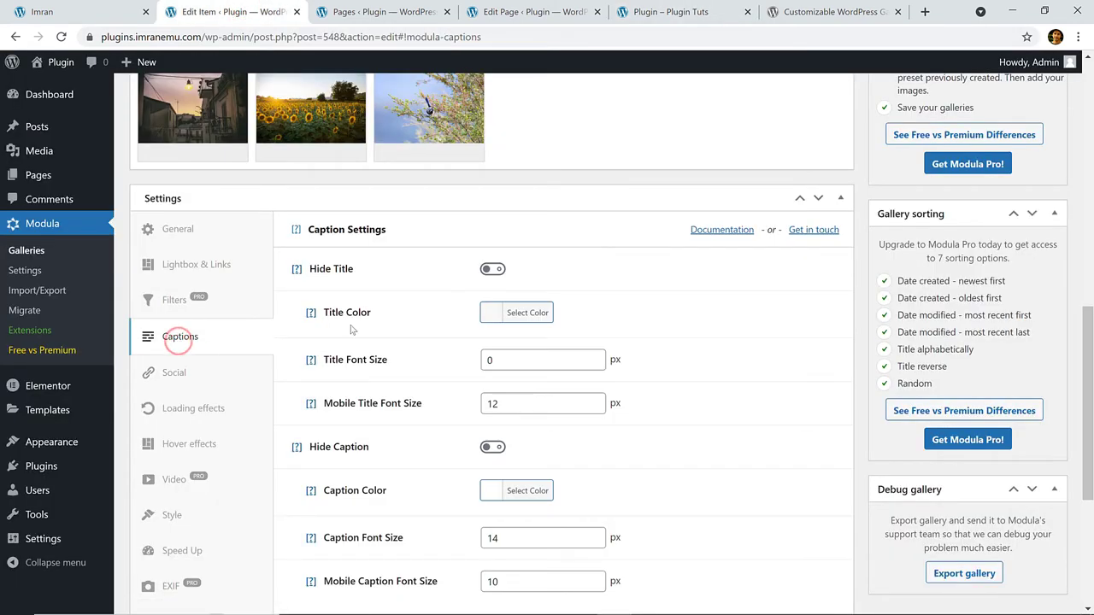
left_click(181, 306)
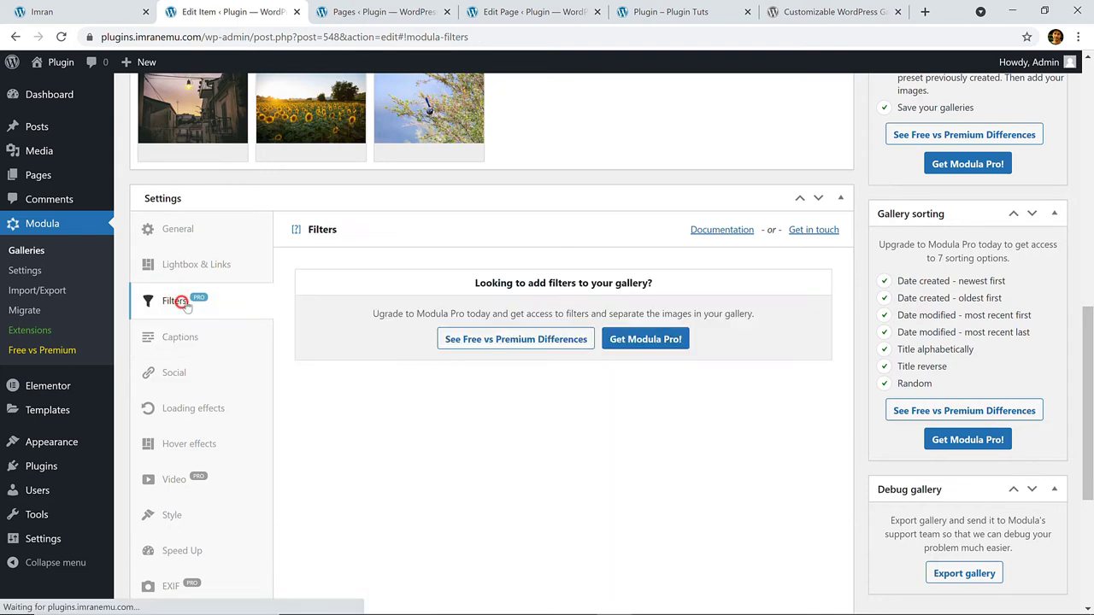
left_click(190, 342)
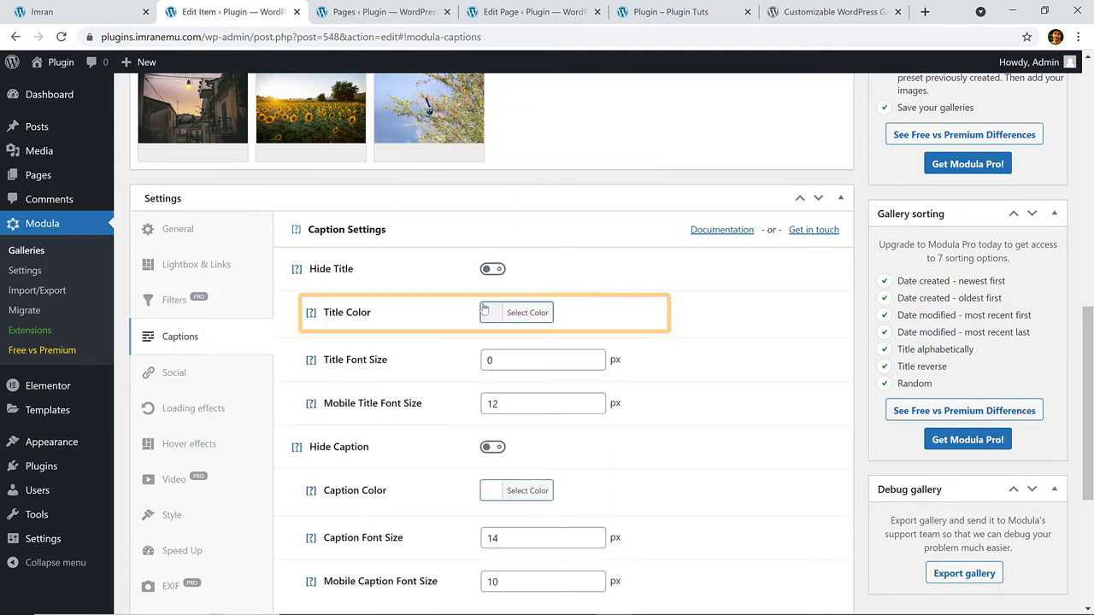
left_click(493, 312)
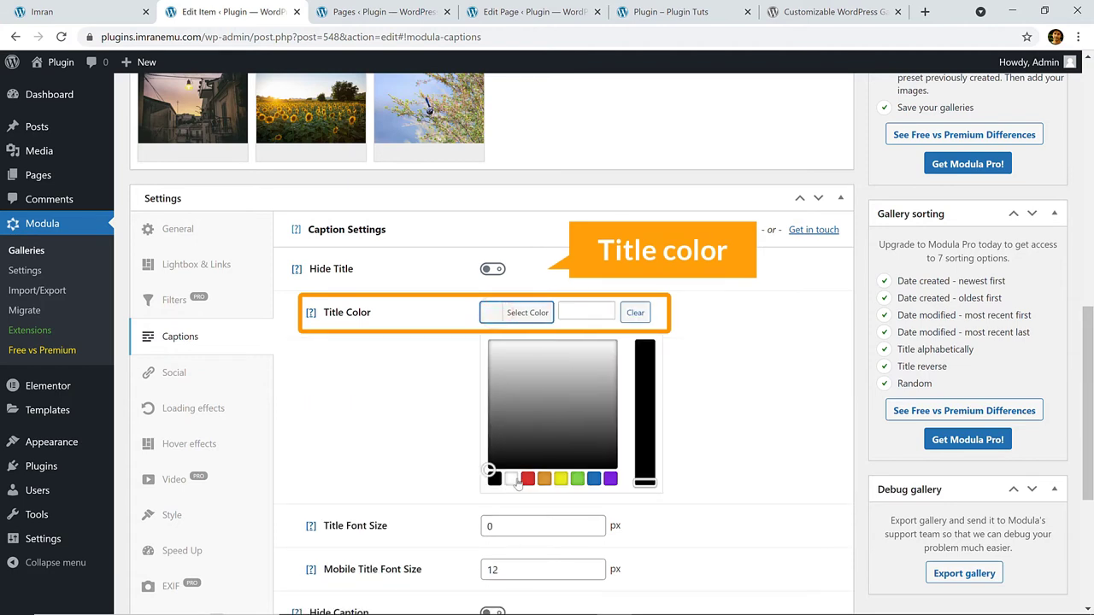
left_click(513, 479)
left_click(486, 313)
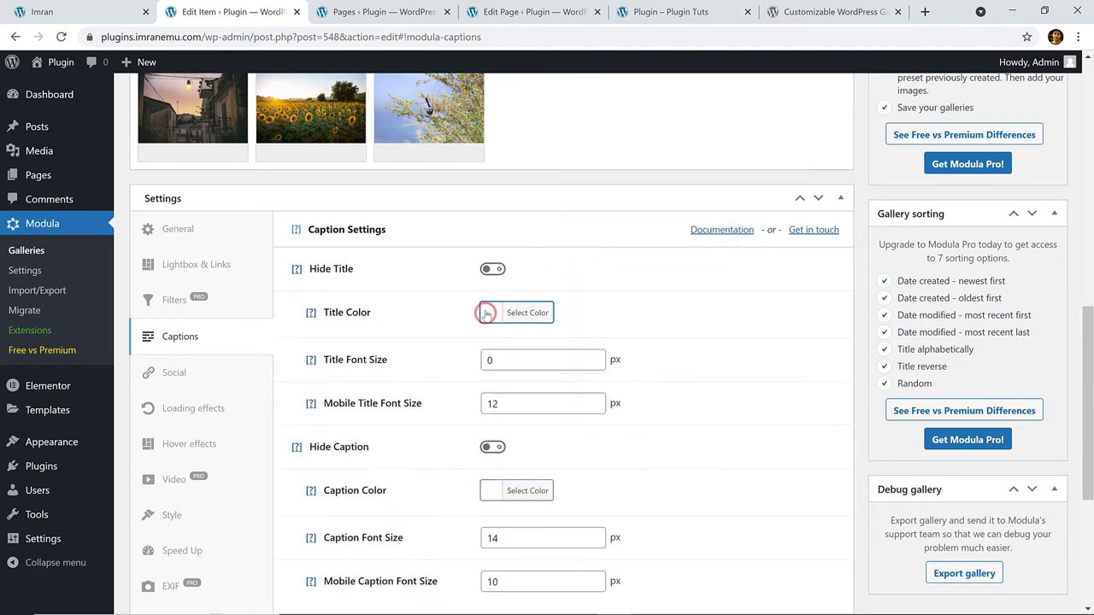
Try the Hide Title option in the caption settings and switch it back off
scroll(486, 313, "down", 1)
left_click(498, 198)
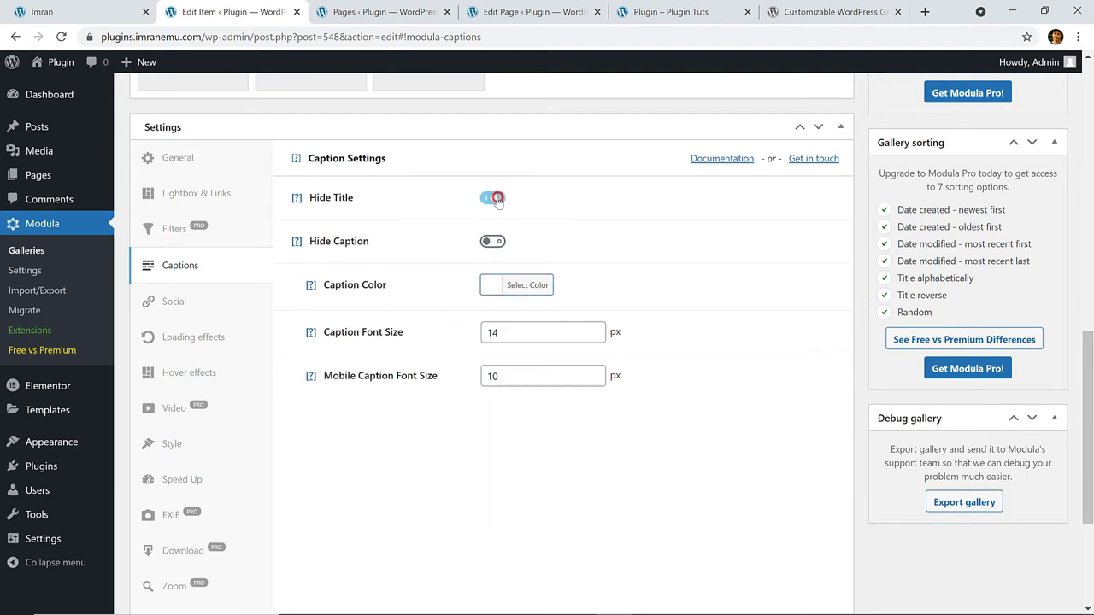
left_click(497, 198)
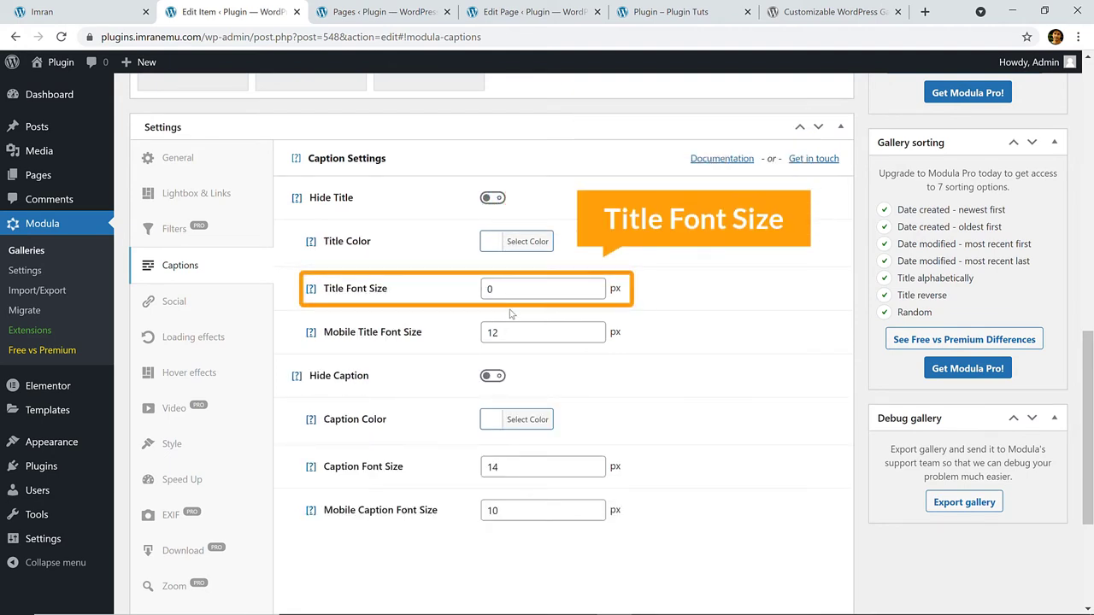
Set the title font size to 36 px and the mobile title font size to 16 px, and save the gallery
double_click(560, 291)
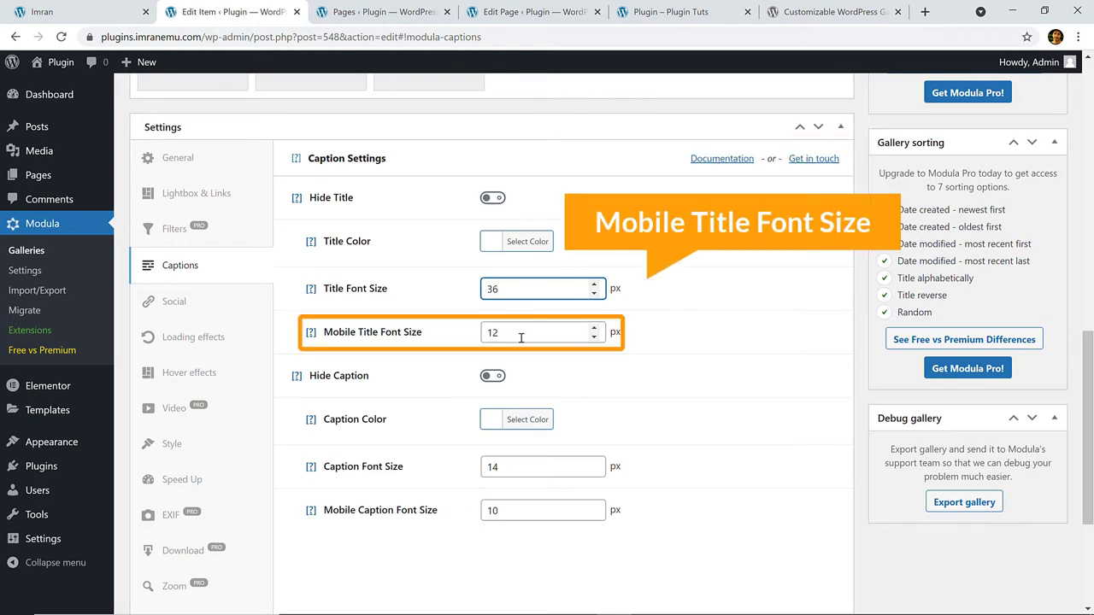
double_click(492, 332)
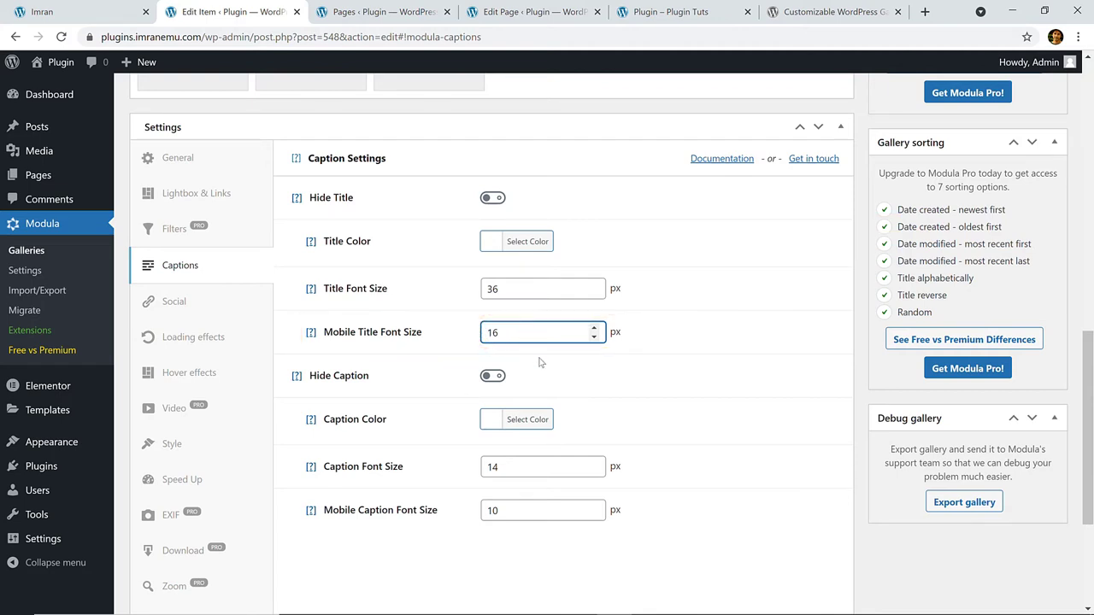
left_click(538, 360)
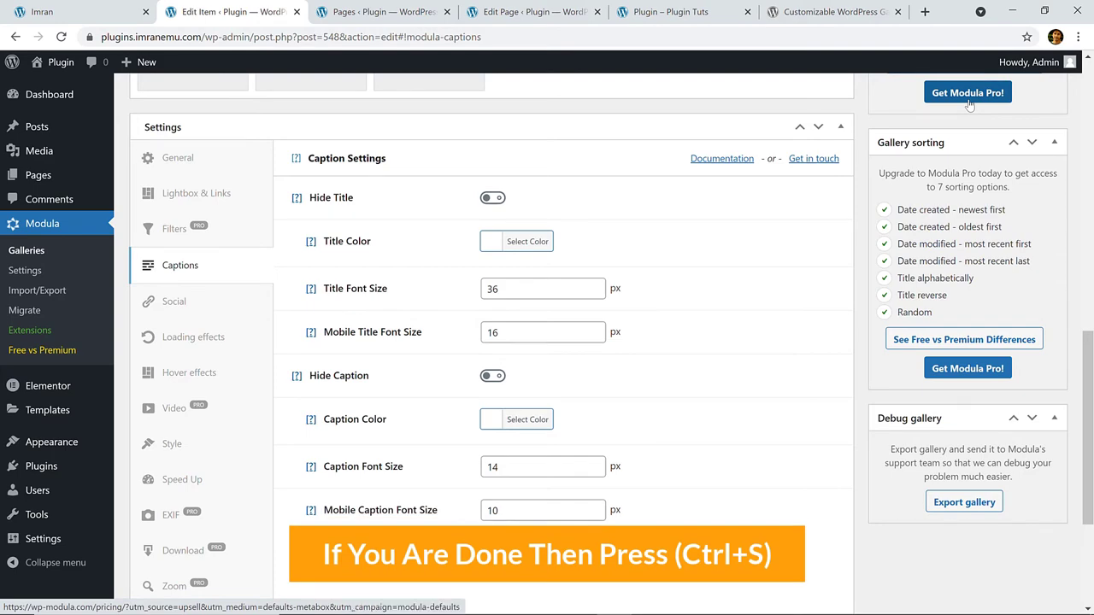
key("ctrl+s")
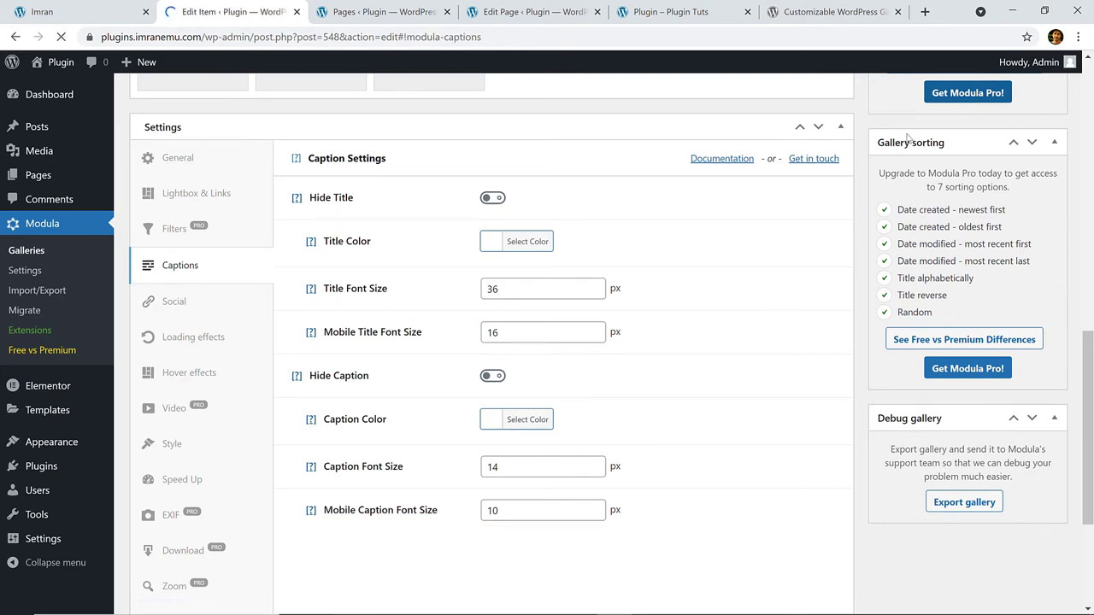
Enable social icons in the gallery's social settings for Twitter, Facebook, Whatsapp and LinkedIn
scroll(264, 347, "down", 8)
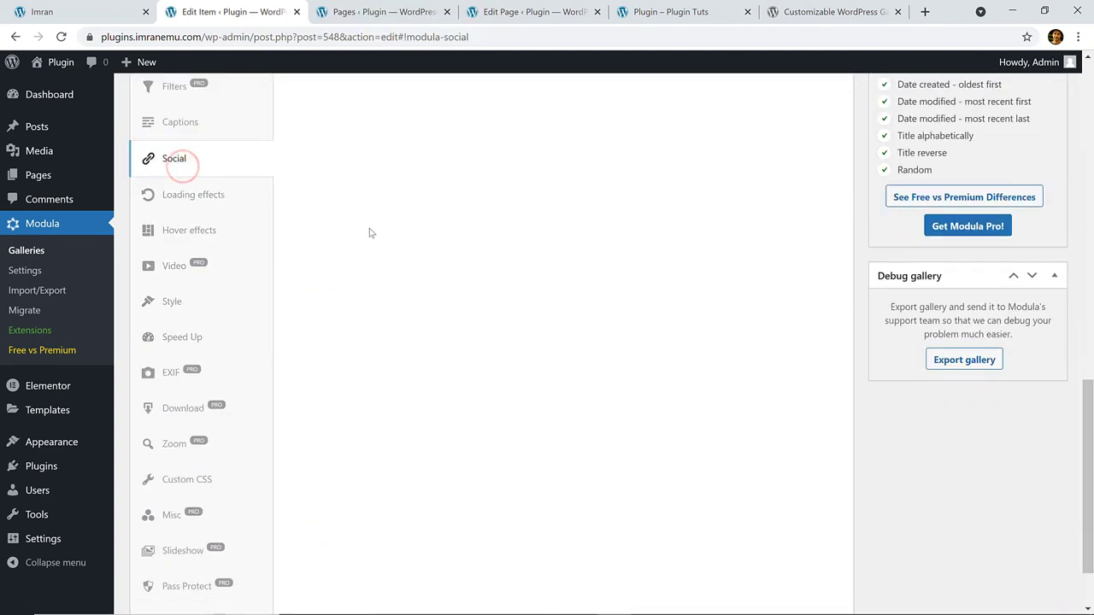
scroll(369, 232, "up", 3)
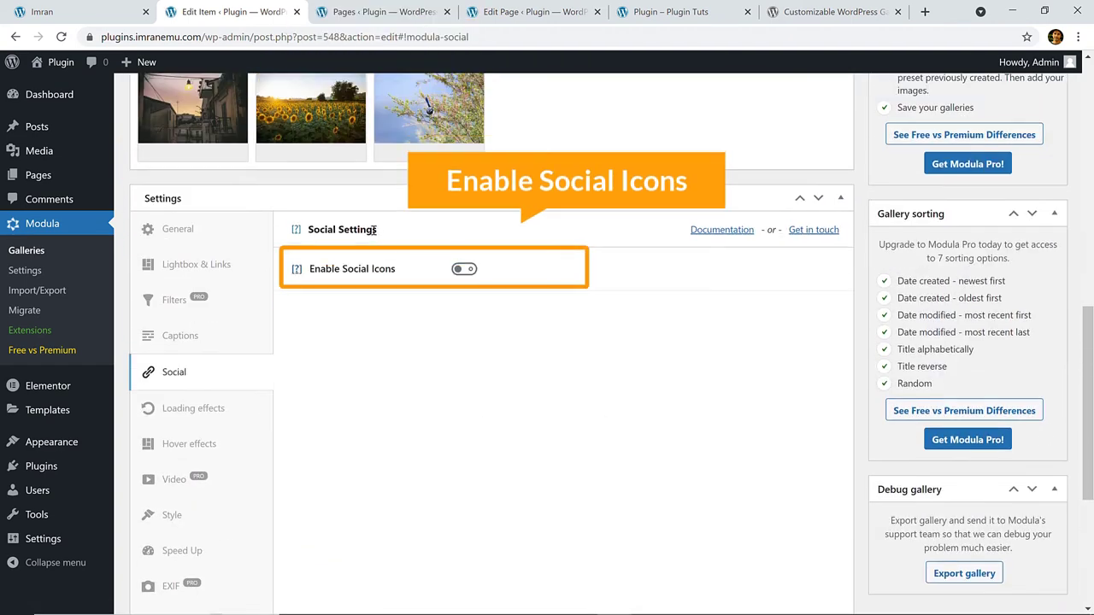
left_click(469, 270)
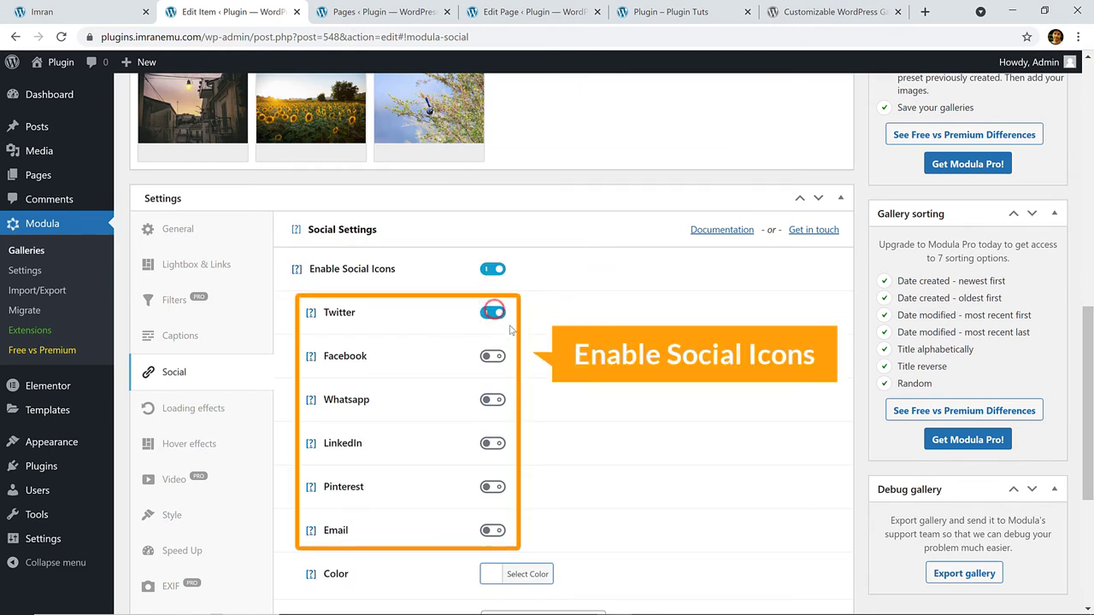
left_click(499, 448)
left_click(499, 399)
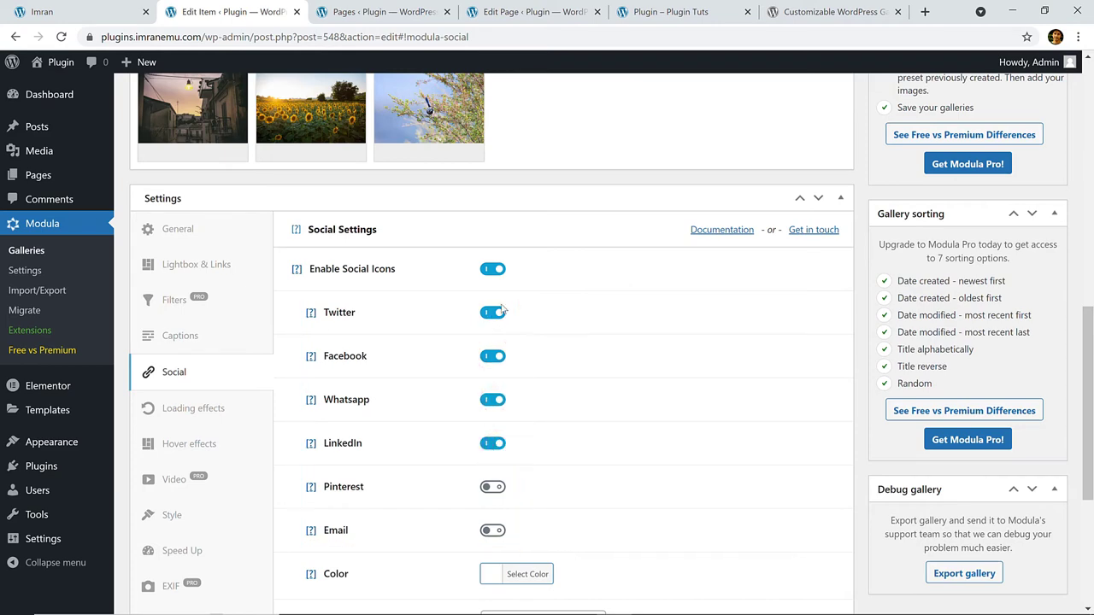
scroll(502, 310, "down", 2)
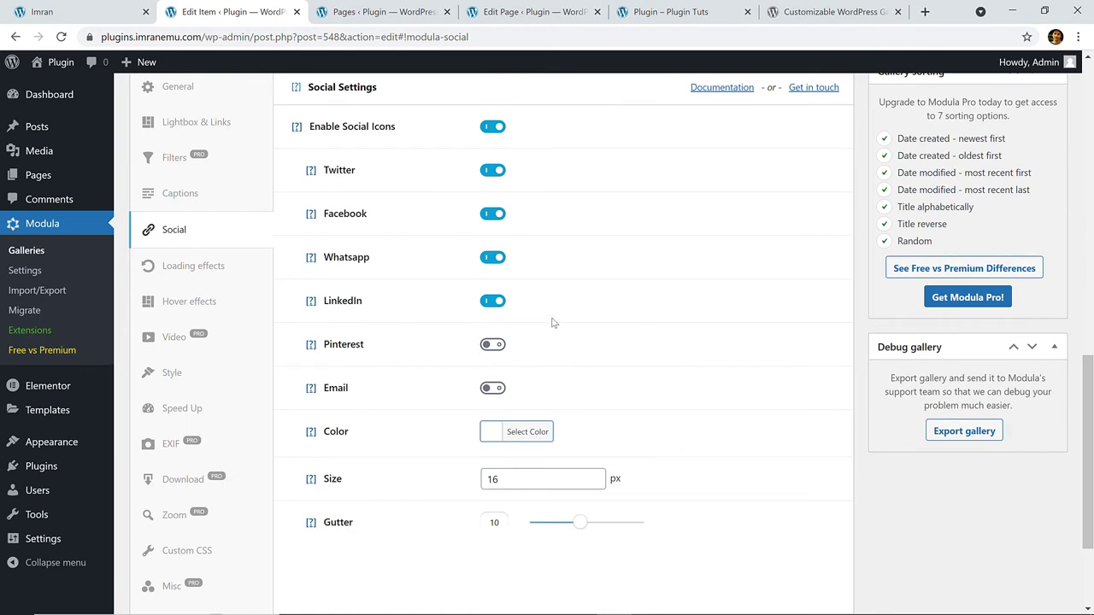
Save the Nature gallery with its updated social settings
scroll(552, 323, "up", 3)
scroll(1021, 184, "up", 3)
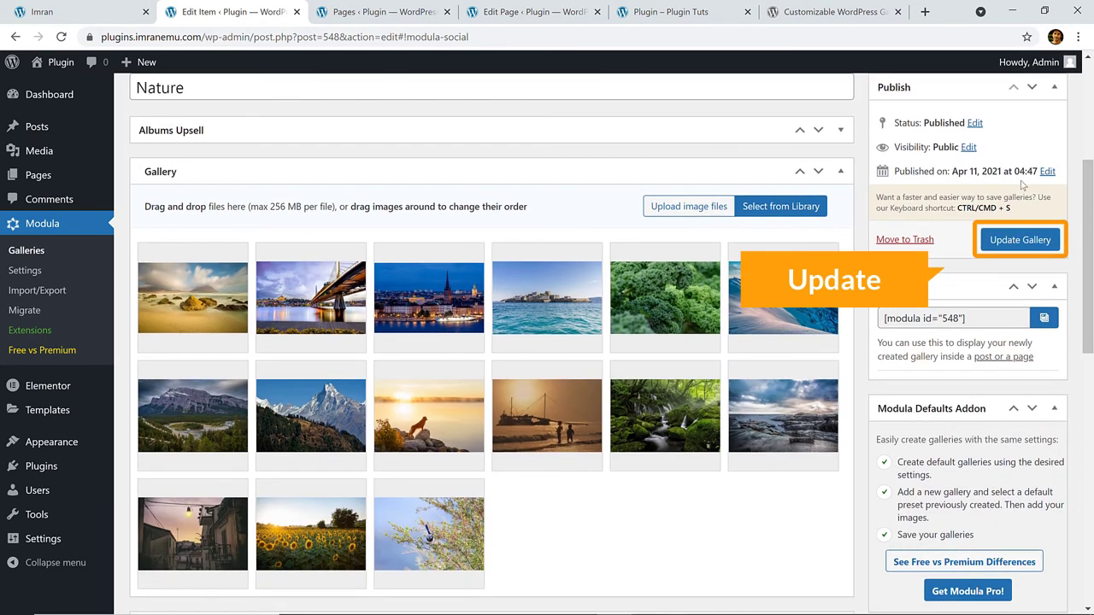
left_click(1012, 243)
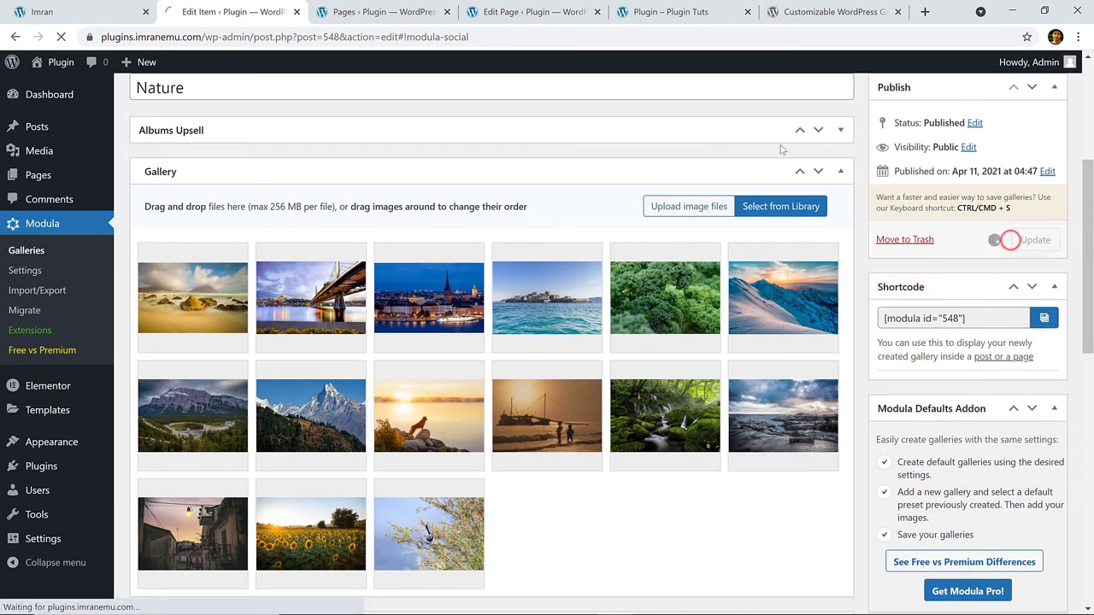
Close the open lightbox image on the live page, reload it, and check the titles and social icons on the gallery images
left_click(688, 11)
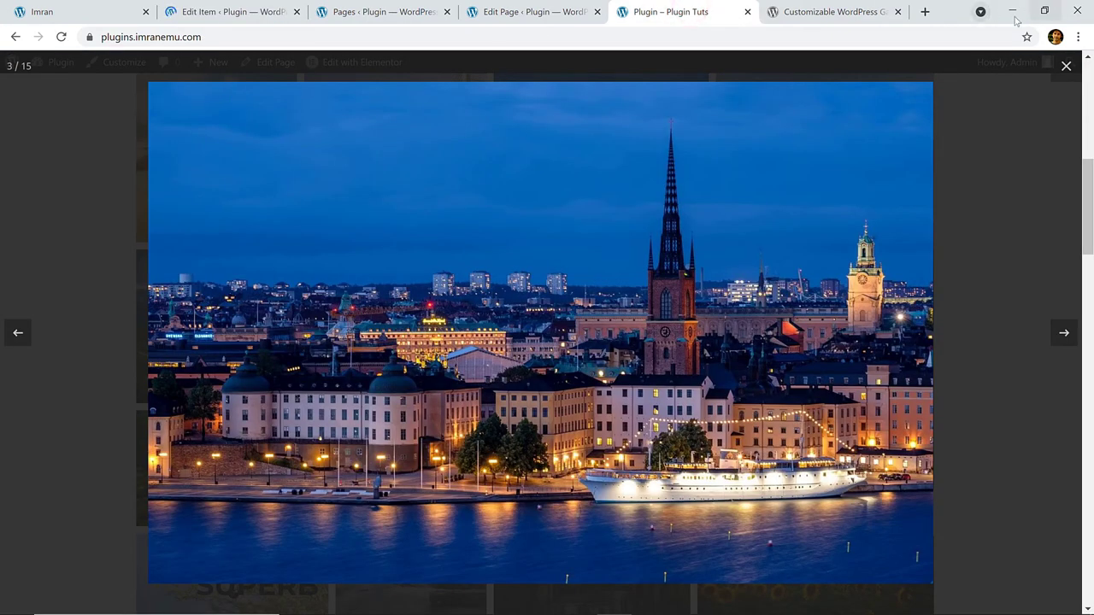
left_click(1063, 67)
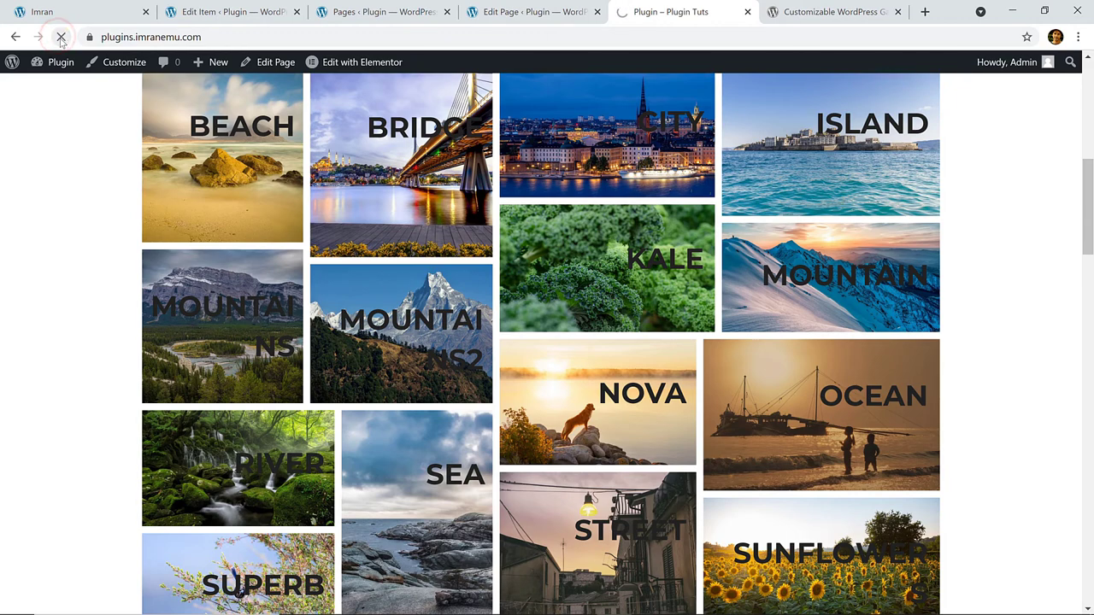
scroll(111, 141, "up", 3)
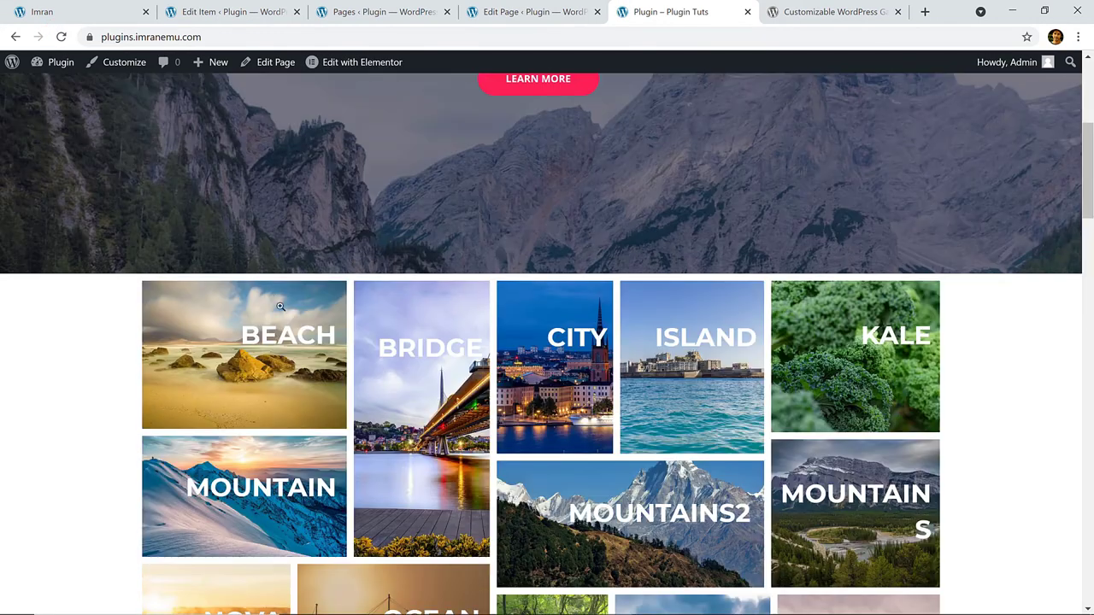
mouse_move(255, 417)
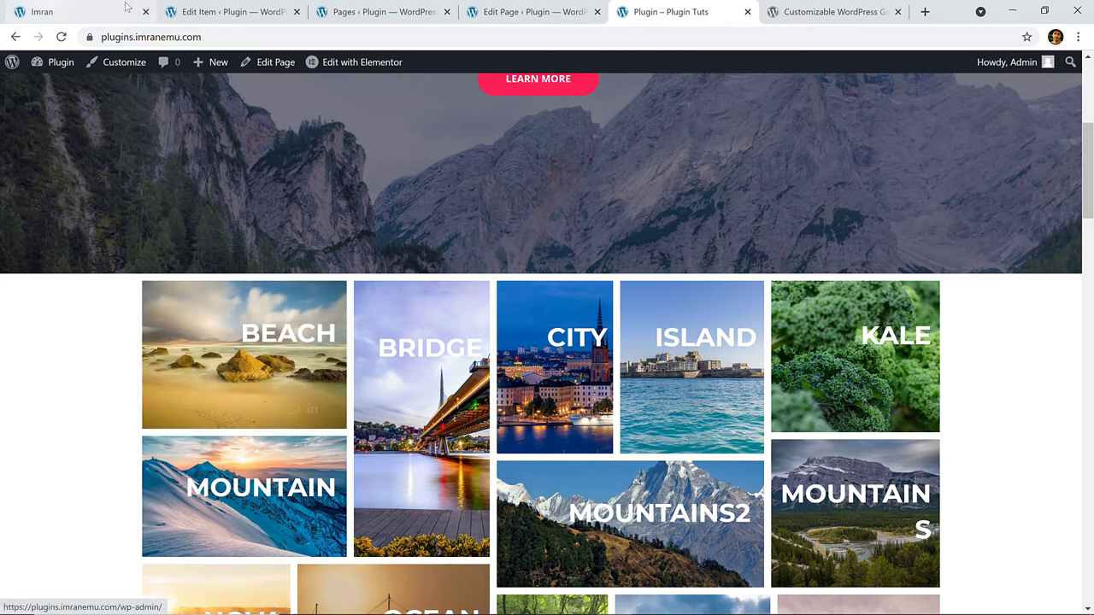
Return to the Nature gallery and enable Load in view in its loading effects settings
left_click(224, 8)
scroll(382, 212, "down", 10)
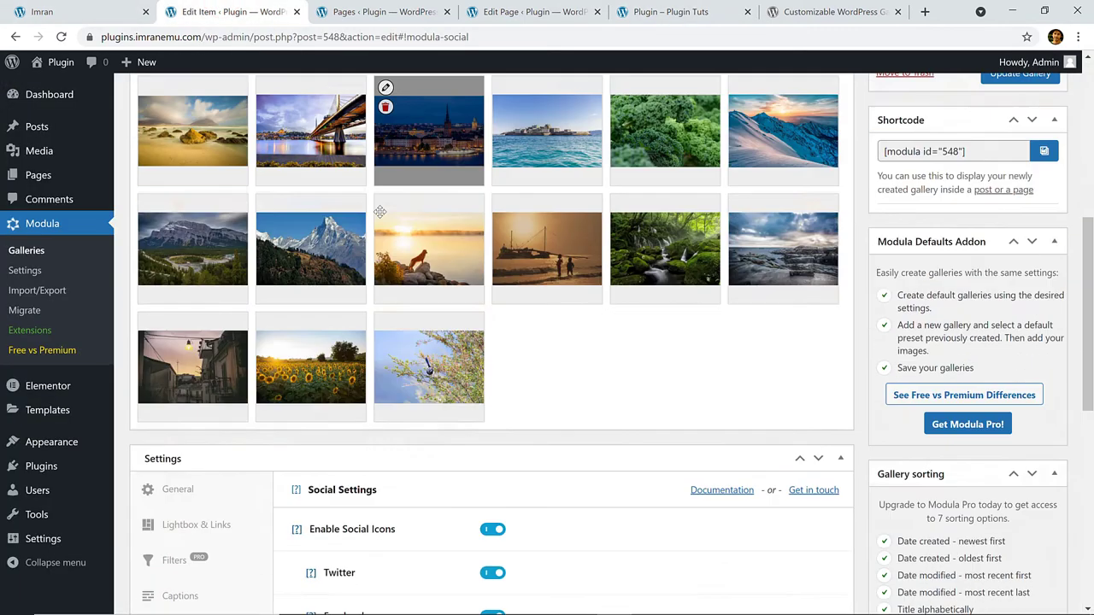
scroll(382, 214, "down", 1)
scroll(382, 217, "down", 1)
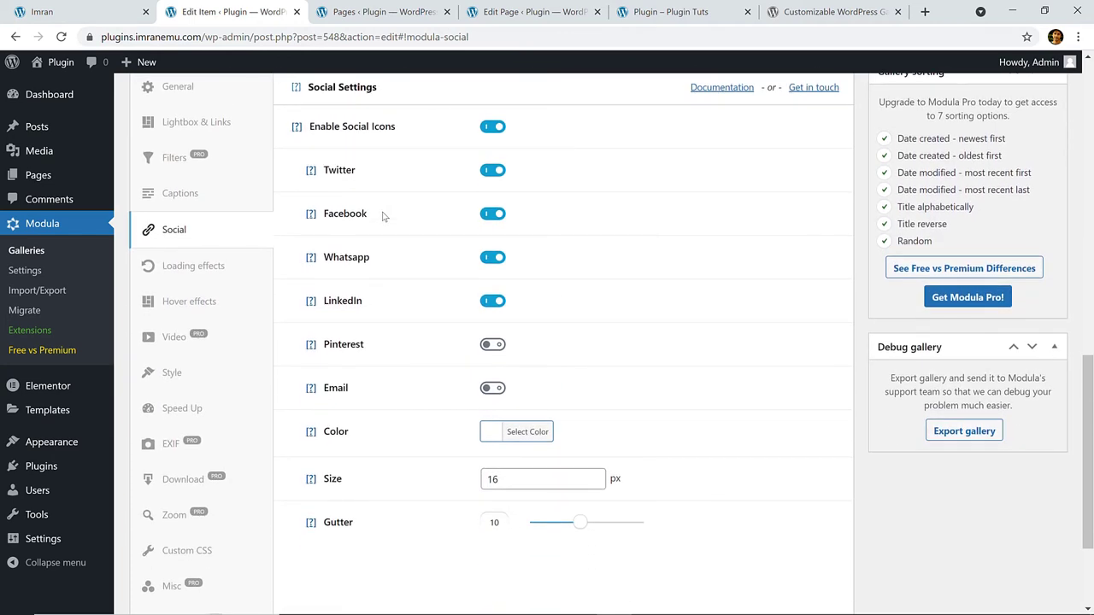
left_click(194, 268)
scroll(503, 201, "up", 1)
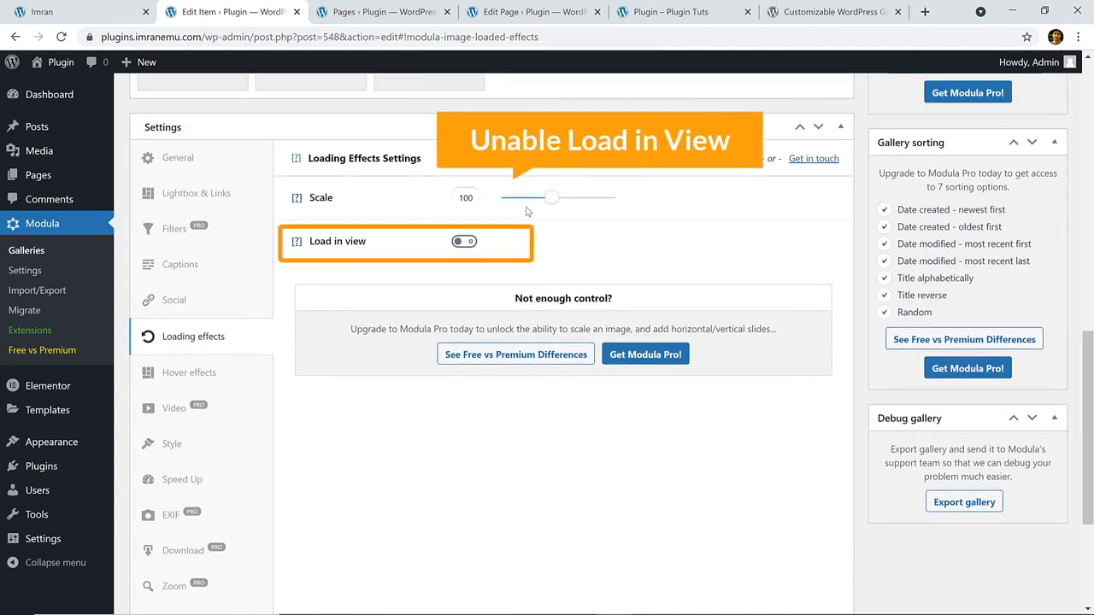
left_click(468, 242)
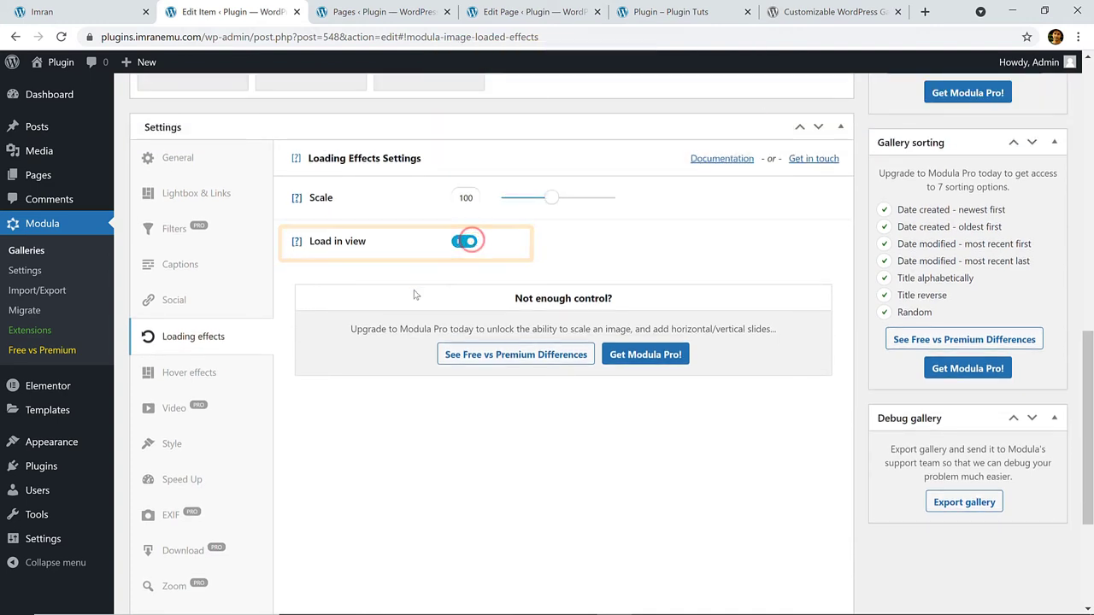
Look through the available hover effects and open the gallery's style settings
scroll(208, 283, "down", 2)
left_click(206, 238)
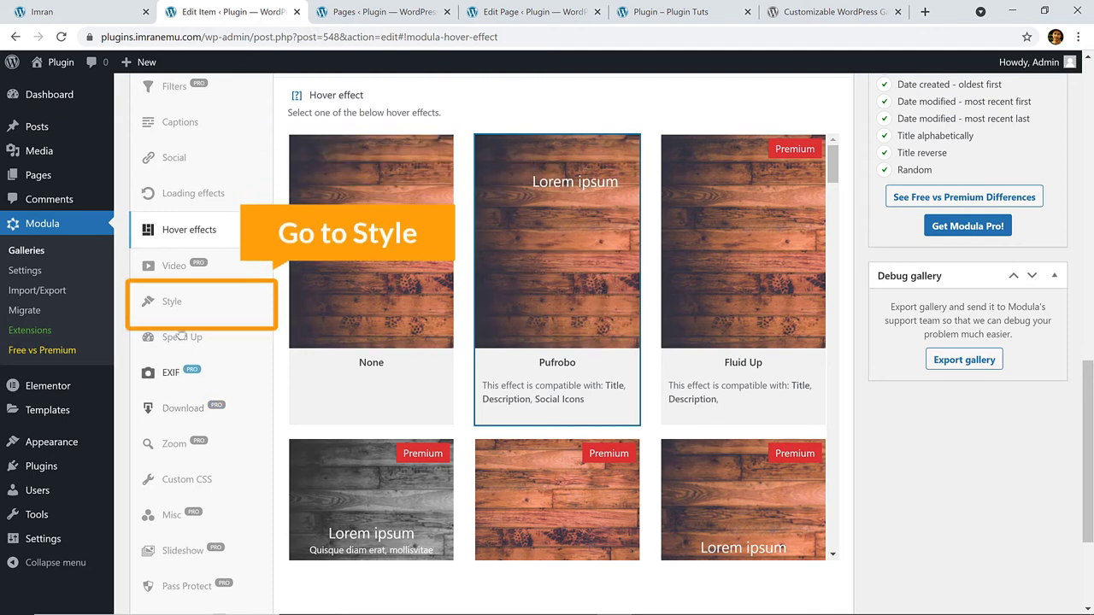
left_click(171, 303)
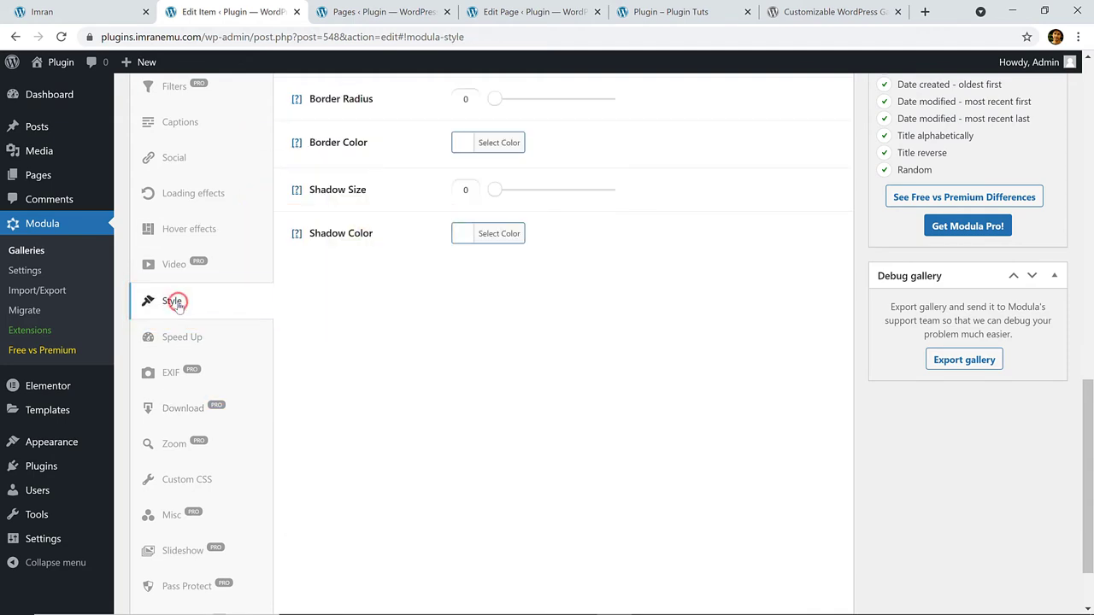
scroll(452, 237, "up", 3)
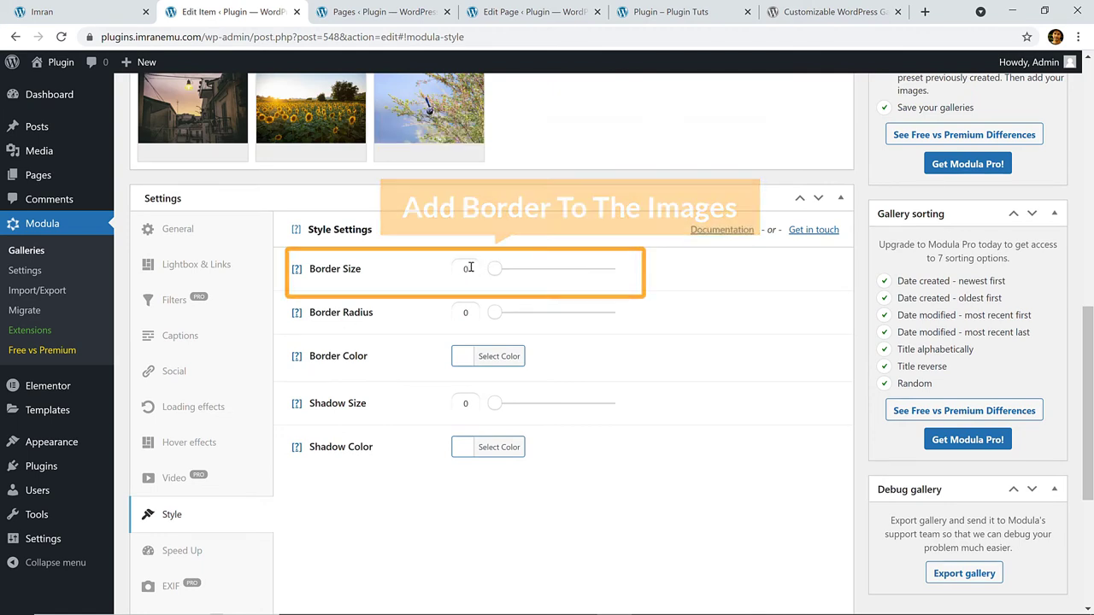
Check the live gallery images for borders and close the Pages and Edit Page browser tabs
left_click(696, 19)
mouse_move(409, 376)
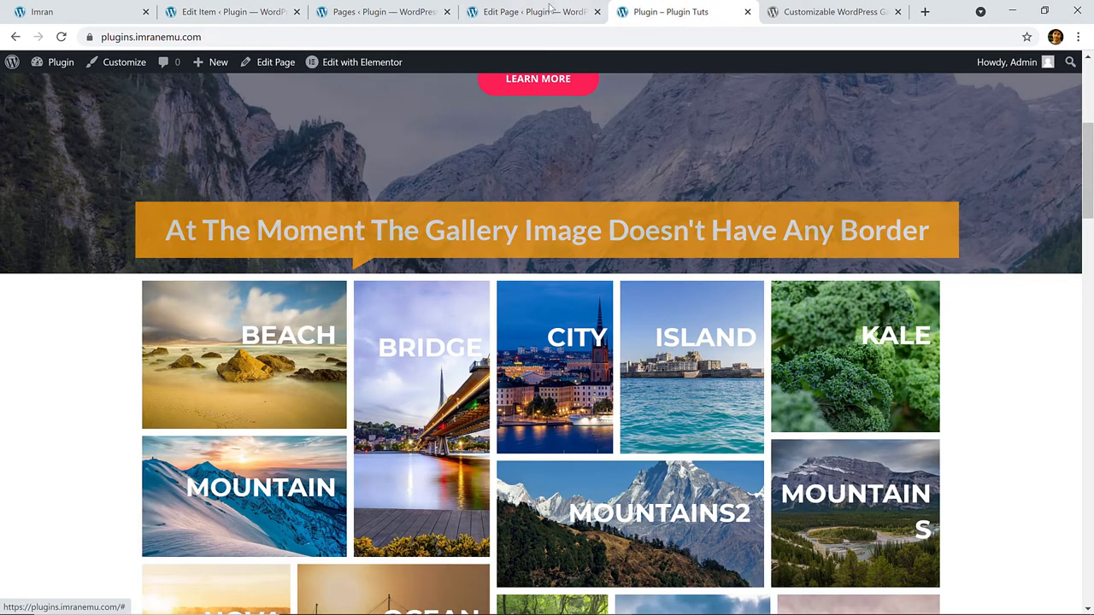
left_click(446, 12)
left_click(446, 12)
Return to the gallery's style settings and set the border size to 2
left_click(244, 12)
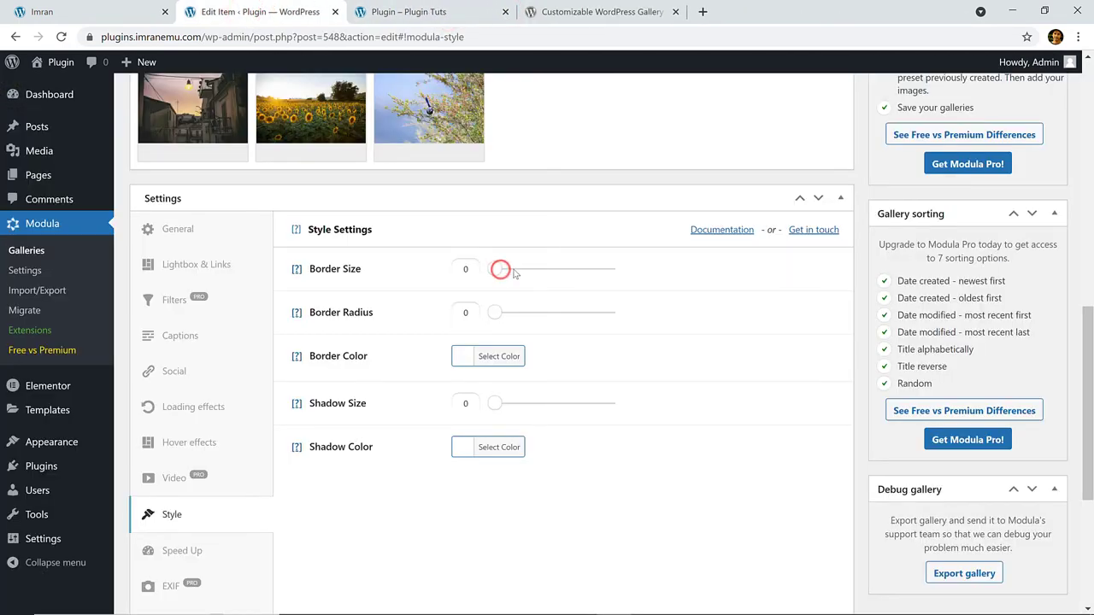
left_click_drag(514, 274, 513, 272)
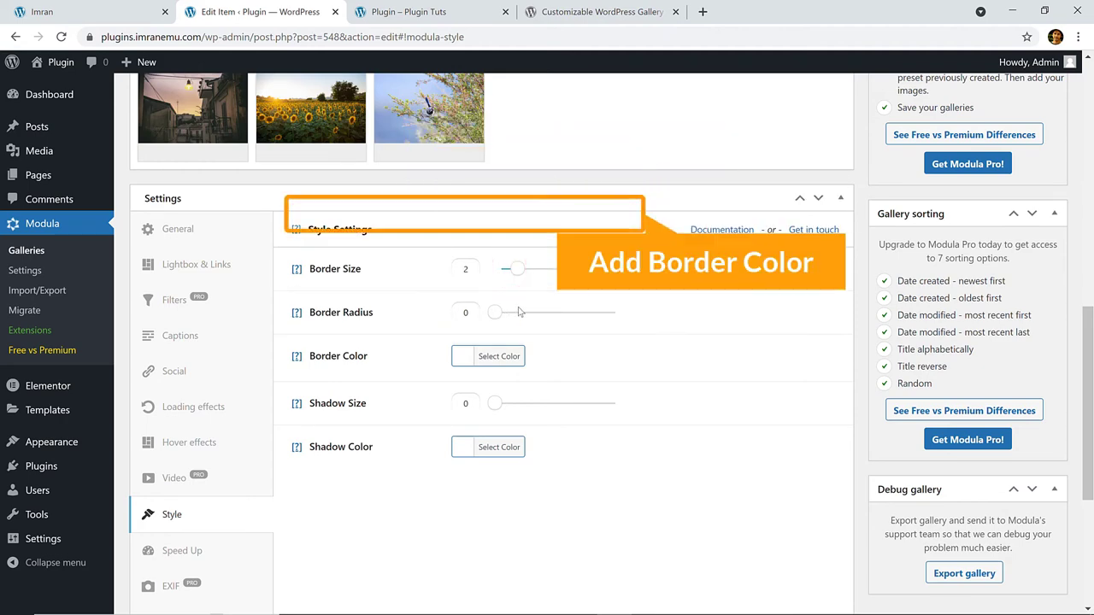
scroll(501, 295, "down", 2)
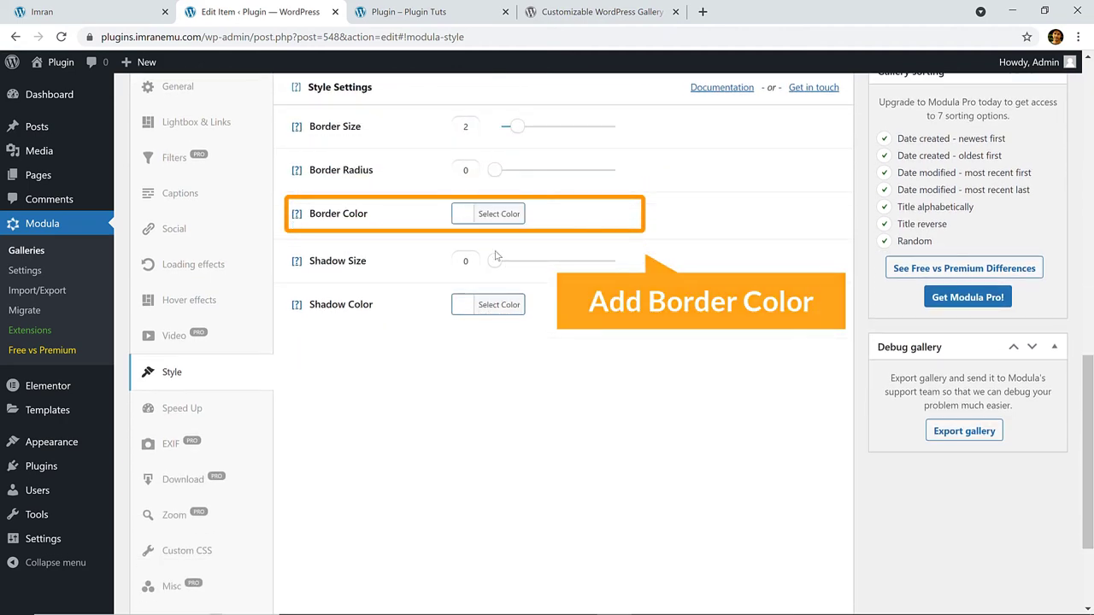
Enable Lazy Load in the gallery's Speed Up settings
scroll(310, 323, "down", 2)
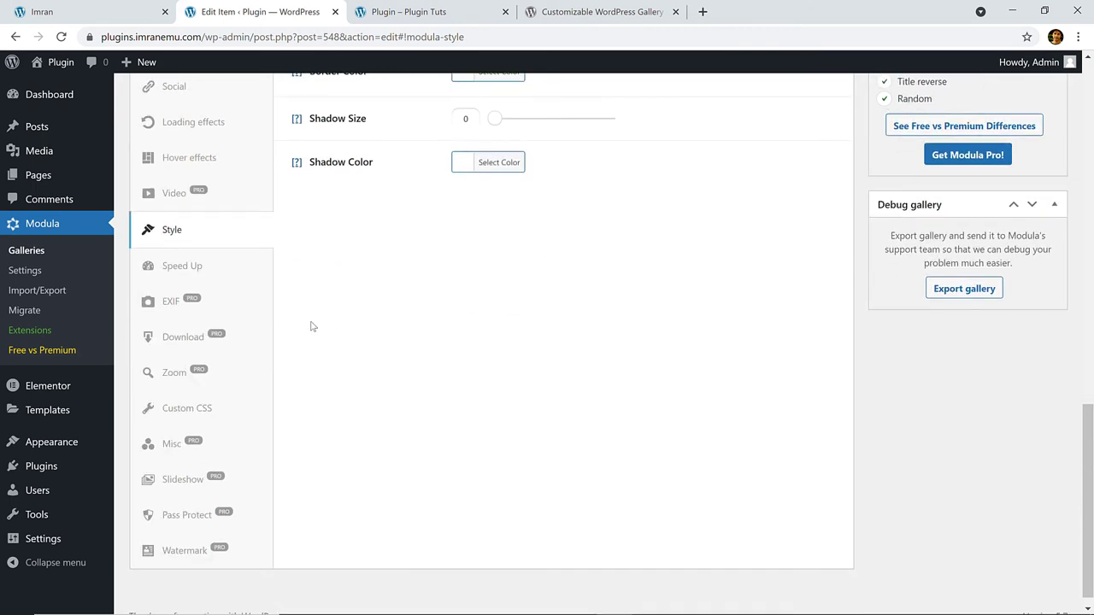
left_click(202, 272)
scroll(511, 208, "up", 3)
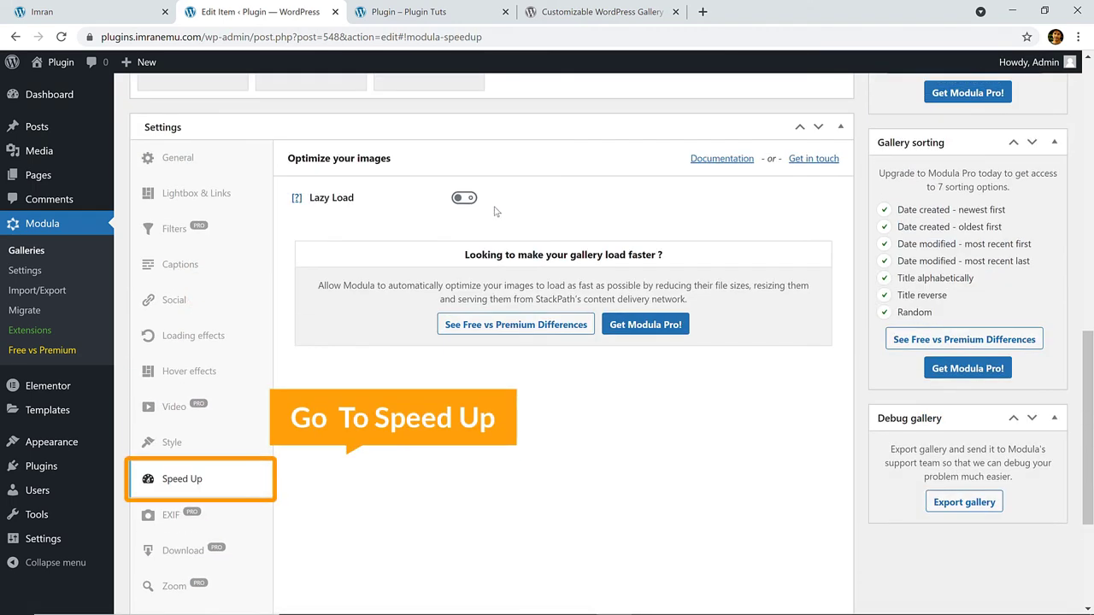
left_click(469, 199)
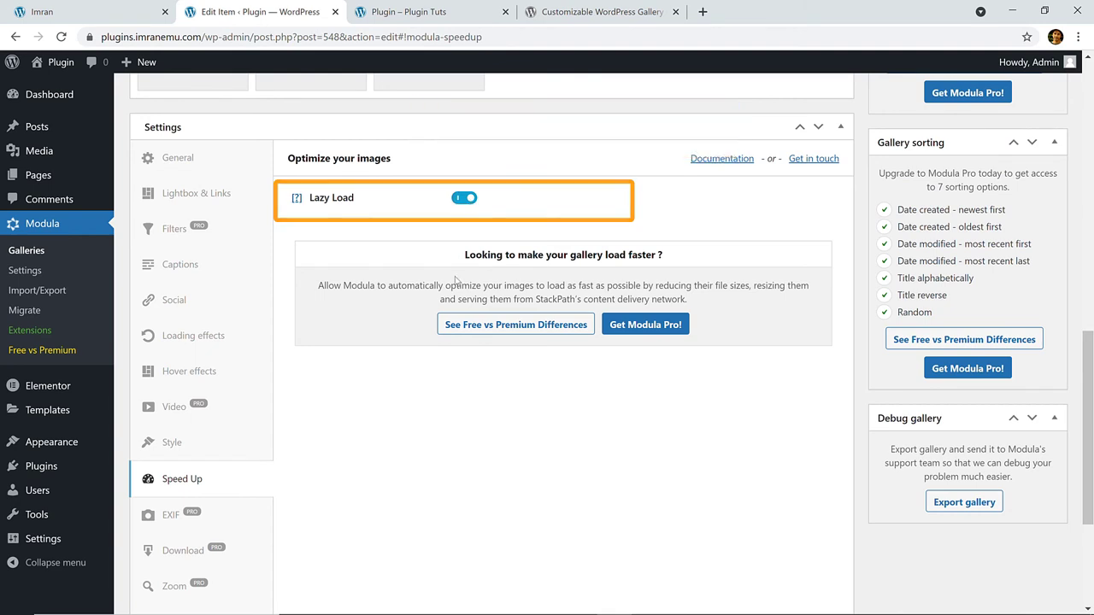
View the gallery's Custom CSS editor without adding code, and save the gallery
scroll(315, 384, "down", 3)
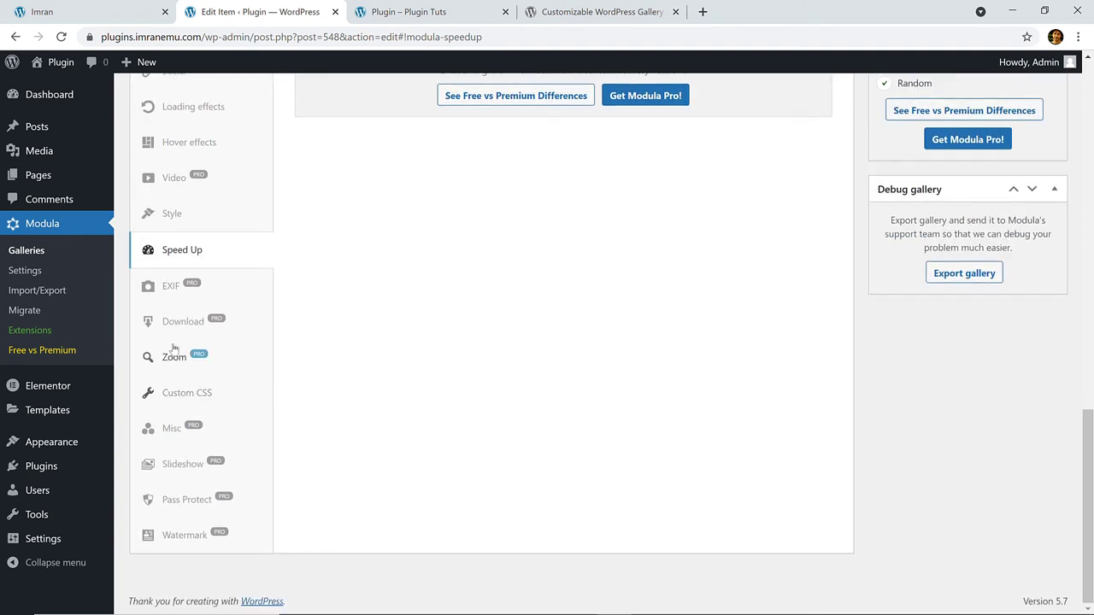
left_click(201, 398)
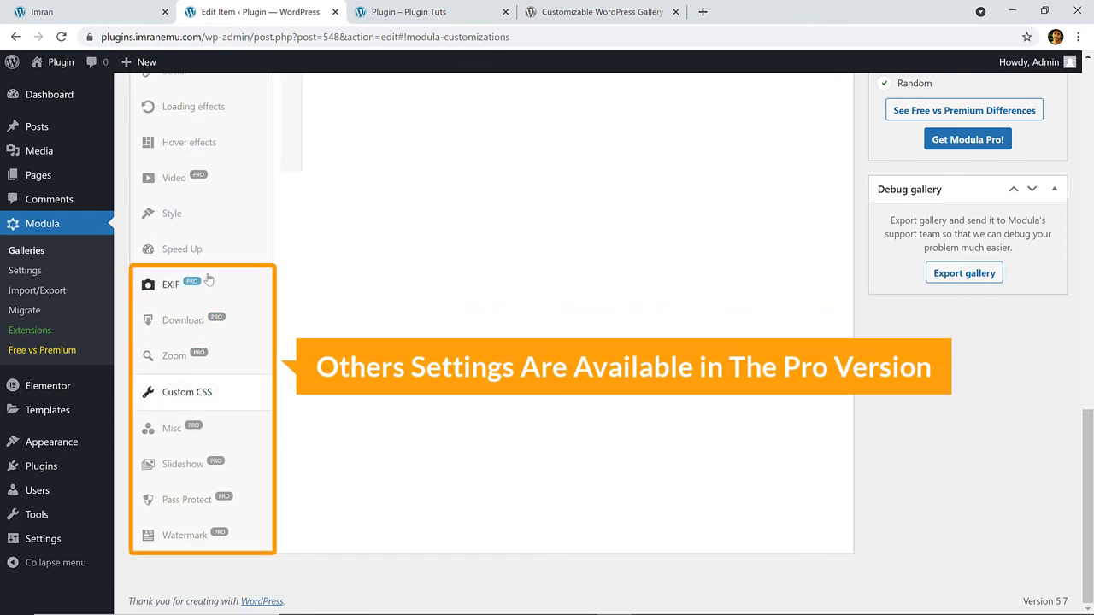
scroll(530, 291, "up", 5)
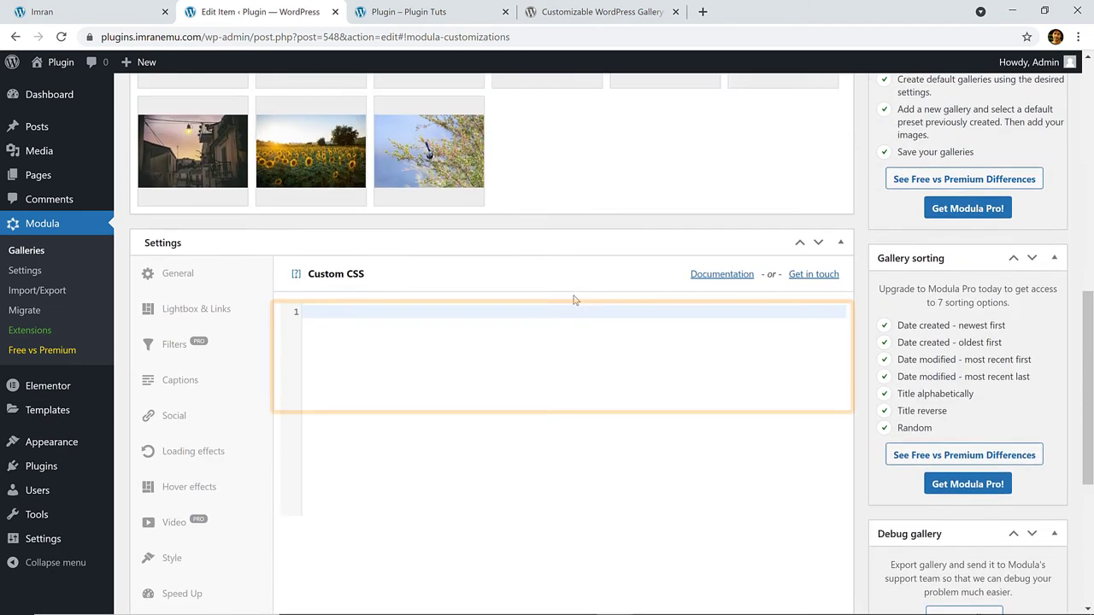
scroll(608, 310, "down", 1)
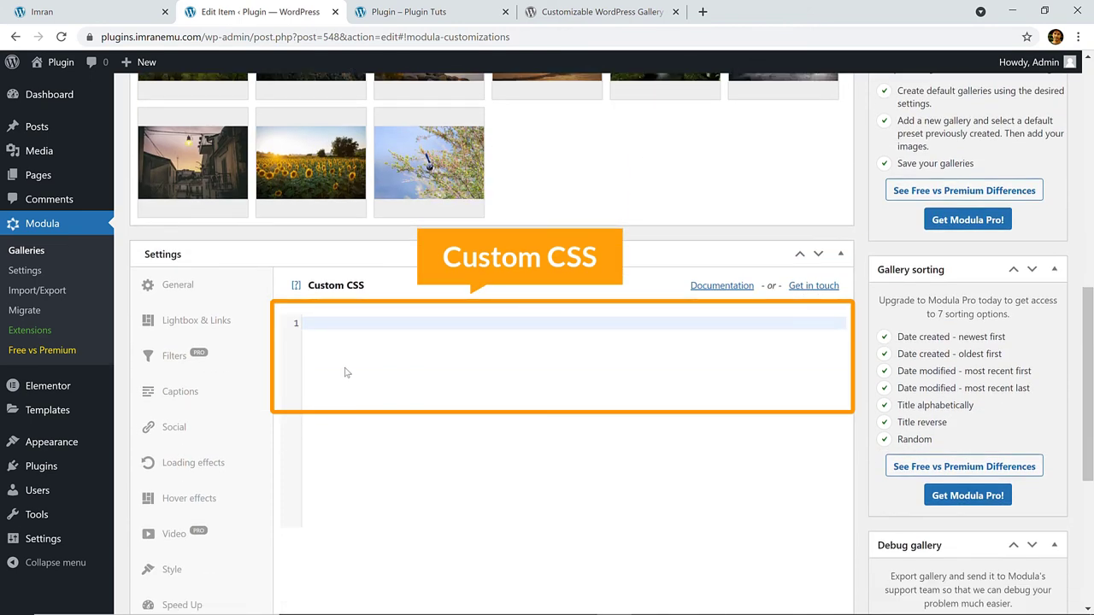
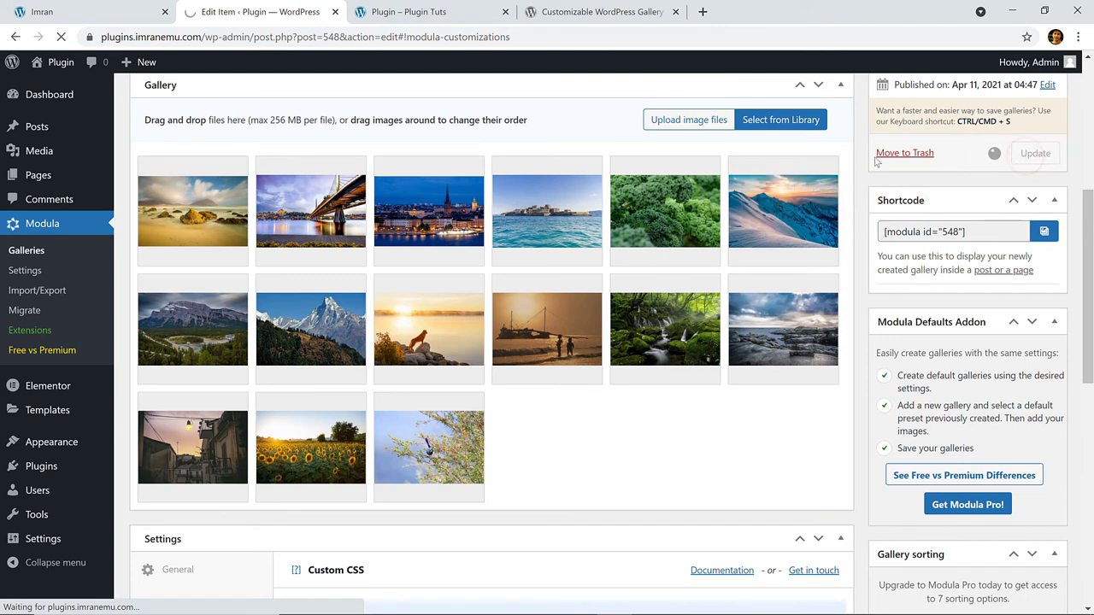
Reload the live page and compare its gallery layout with the column gallery on the tools demo site
left_click(451, 12)
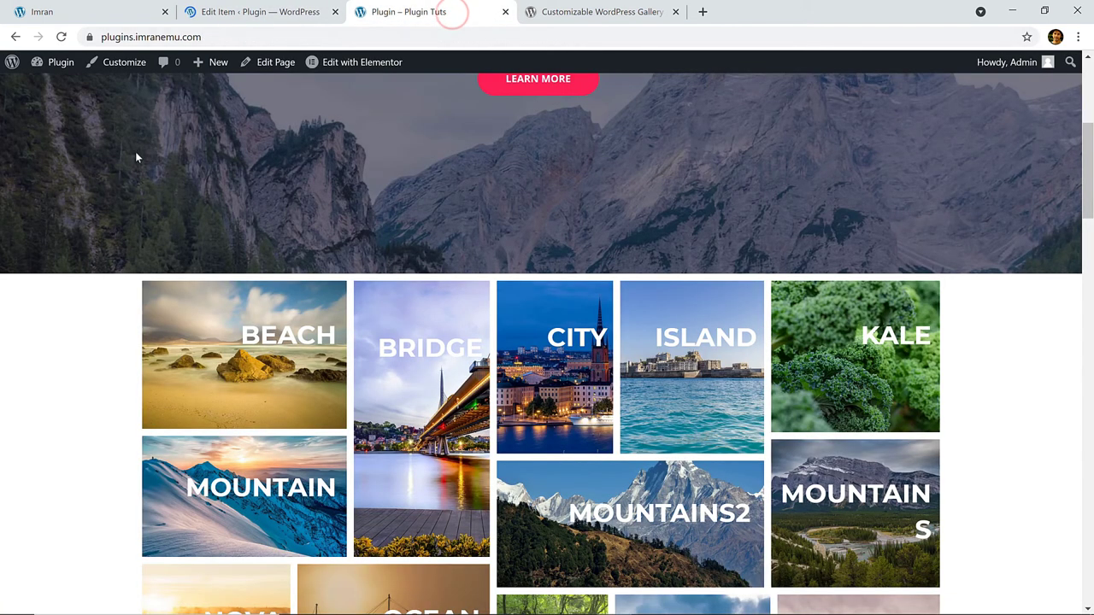
left_click(61, 37)
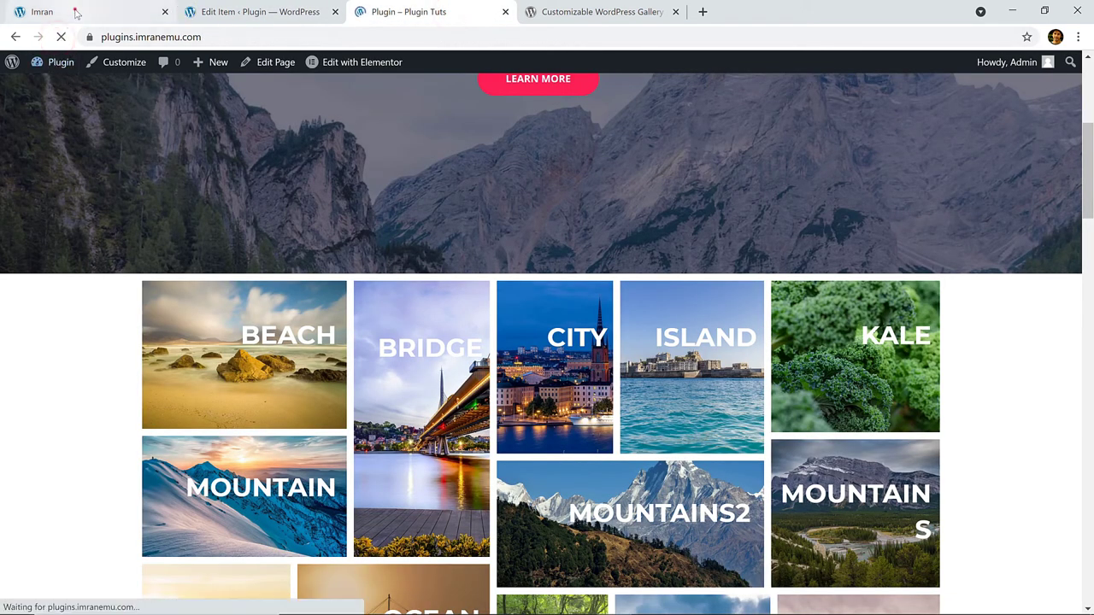
left_click(75, 11)
left_click(409, 11)
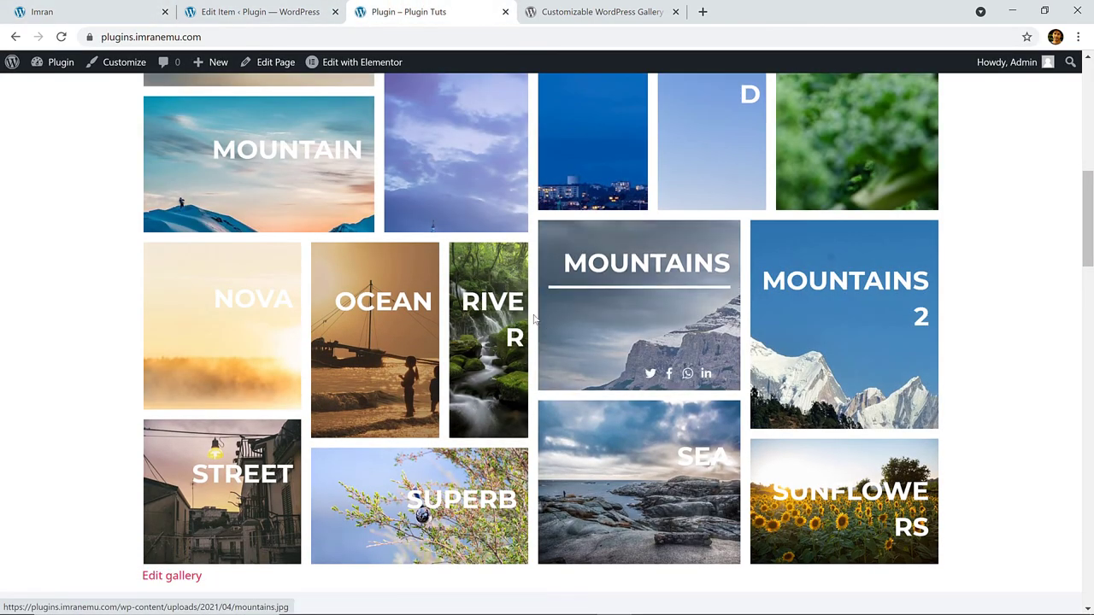
scroll(523, 333, "up", 2)
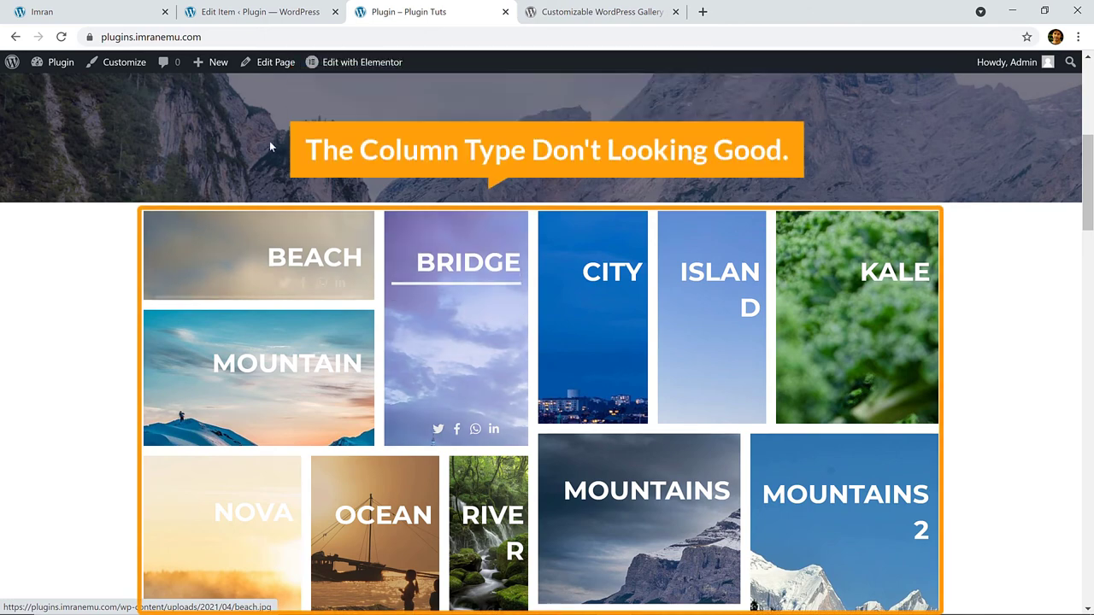
left_click(123, 11)
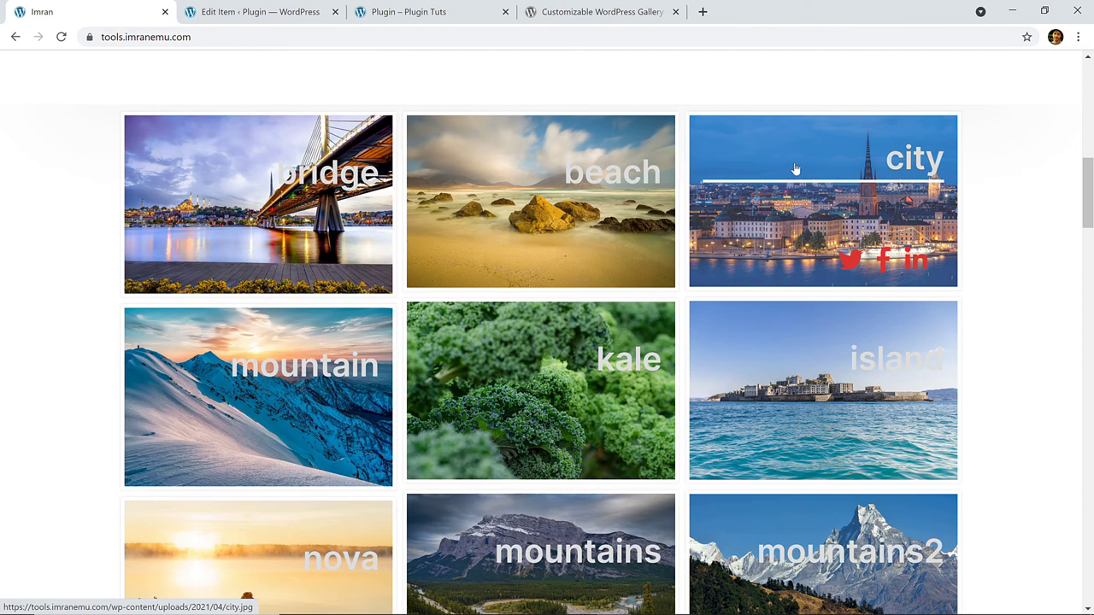
left_click(417, 14)
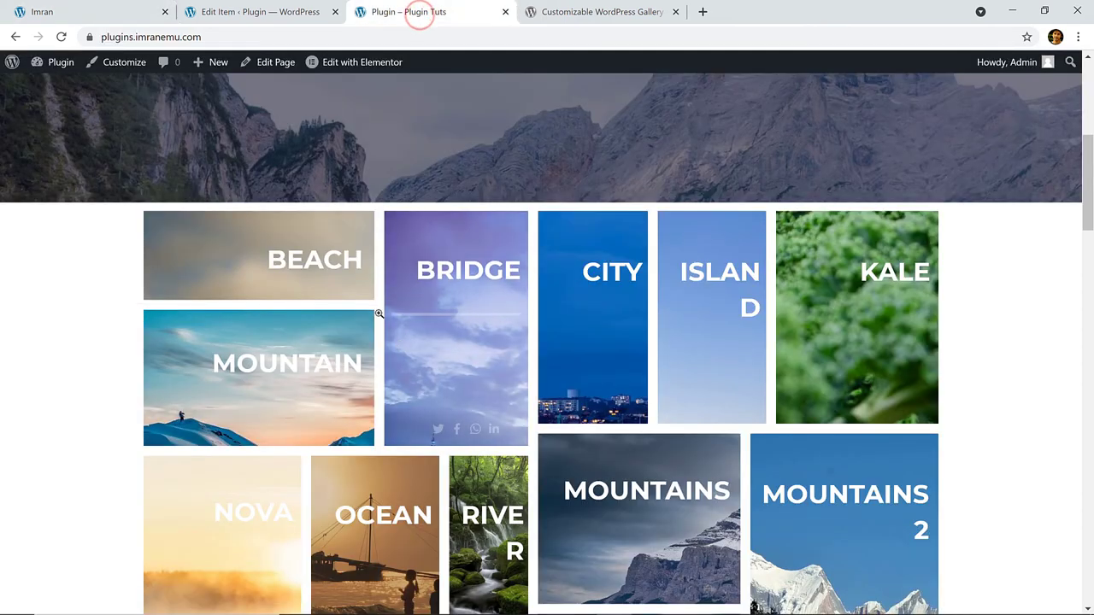
Return to the Nature gallery's editor and set the gallery type to Columns in its general settings
left_click(264, 13)
scroll(252, 304, "down", 10)
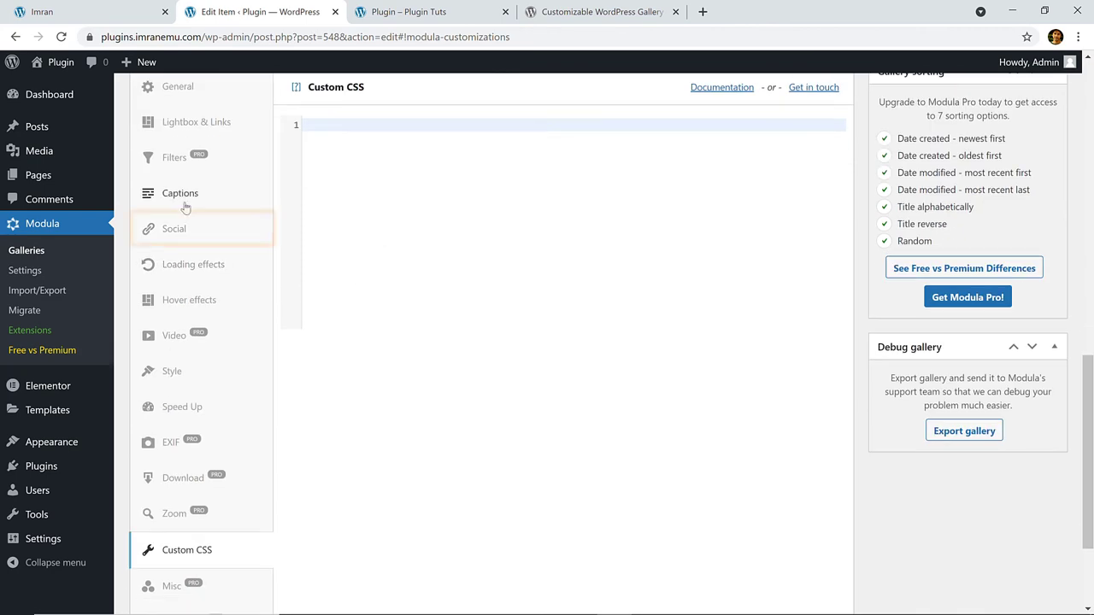
scroll(186, 210, "up", 2)
left_click(181, 237)
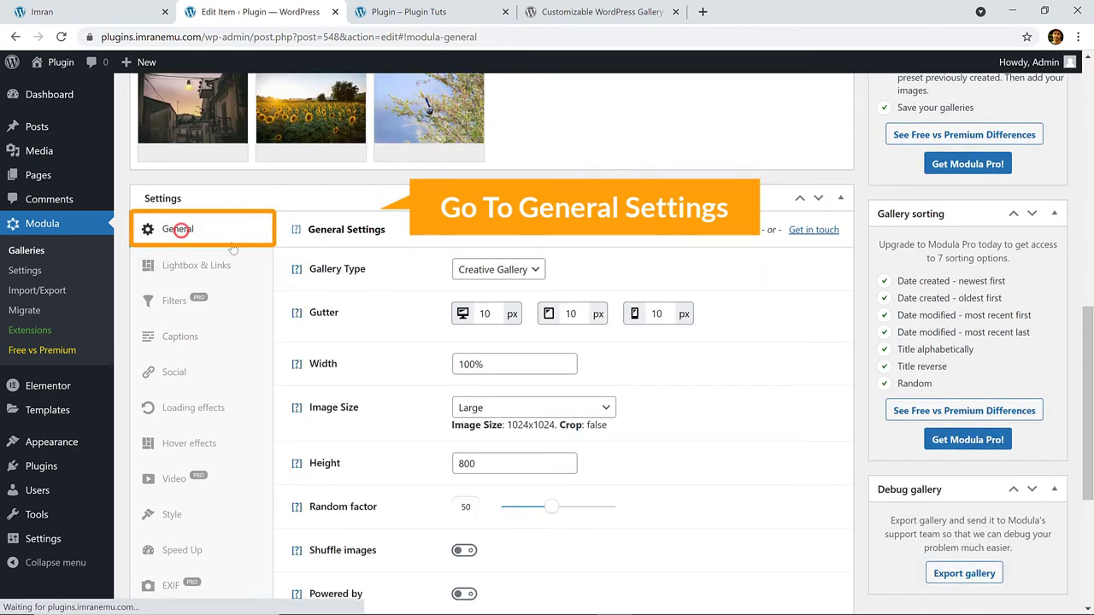
left_click(498, 269)
left_click(509, 314)
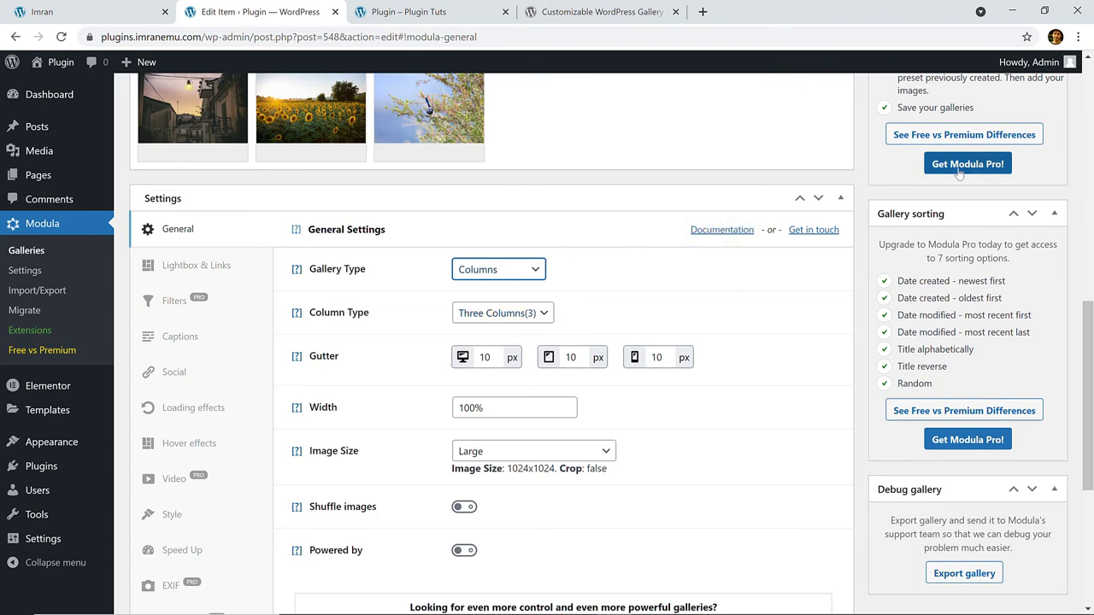
Update the gallery and reload the live page to check its column layout
scroll(991, 175, "up", 3)
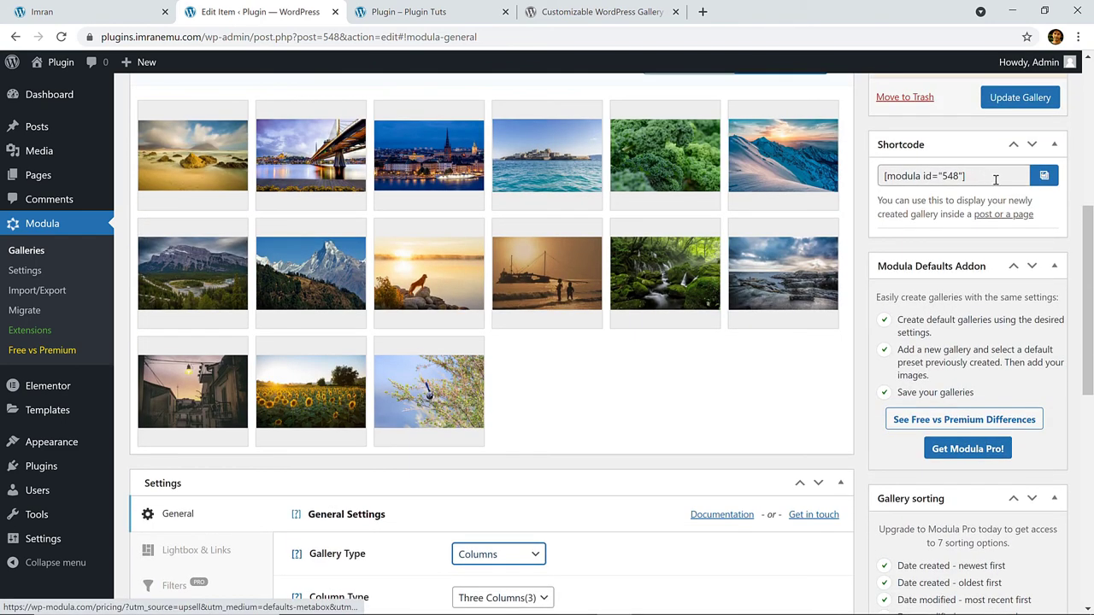
left_click(1019, 98)
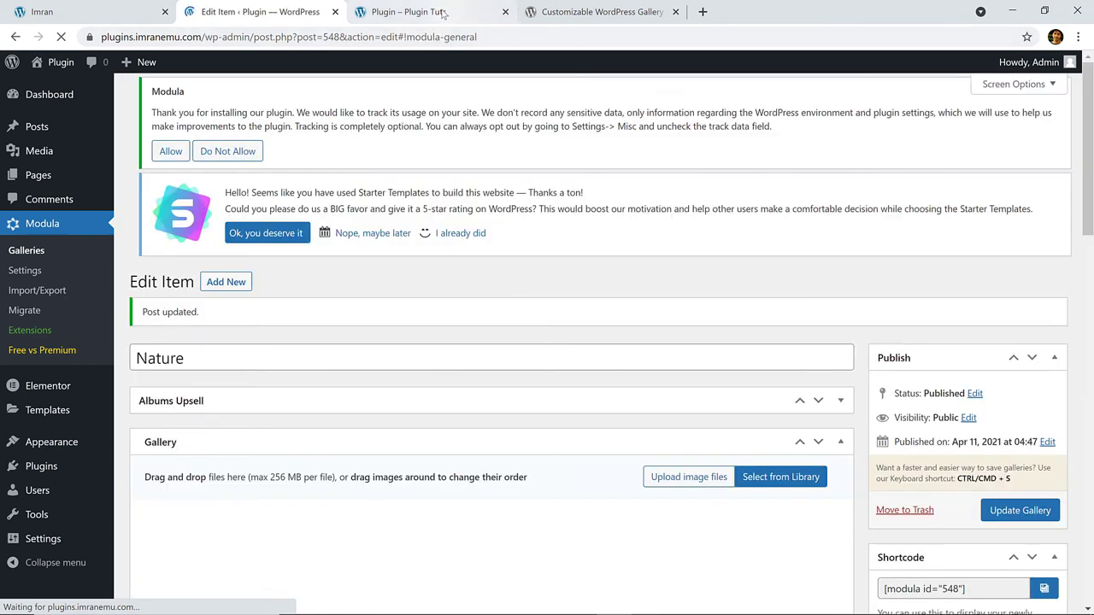
left_click(440, 11)
left_click(60, 37)
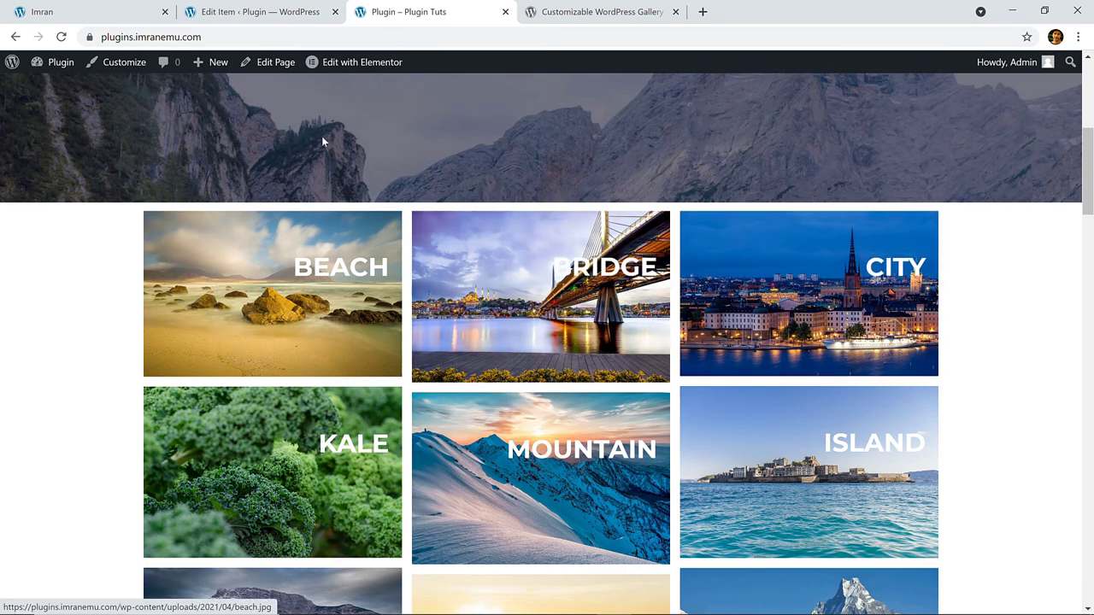
Copy the URL help text from "You can start typing" to "general selected action." into the bridge image's caption, and save its metadata
left_click(255, 14)
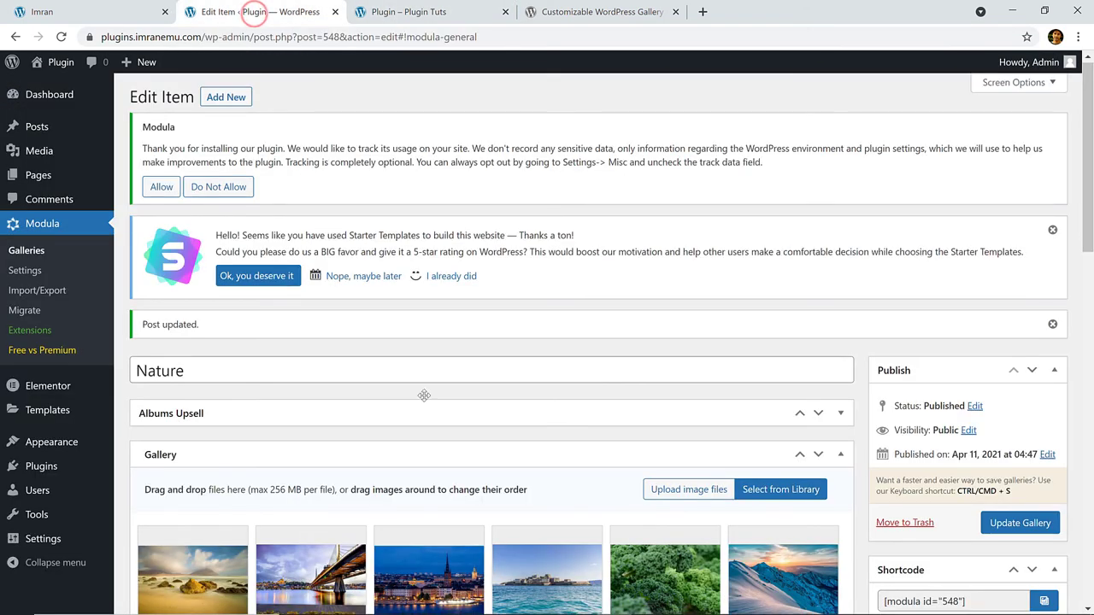
scroll(530, 254, "down", 10)
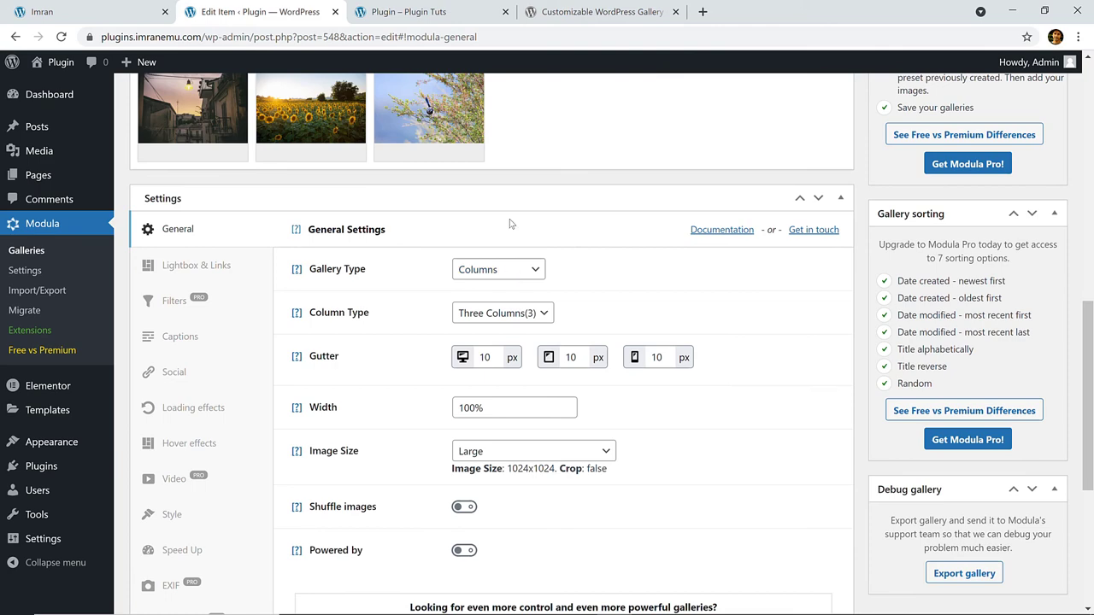
scroll(510, 224, "up", 5)
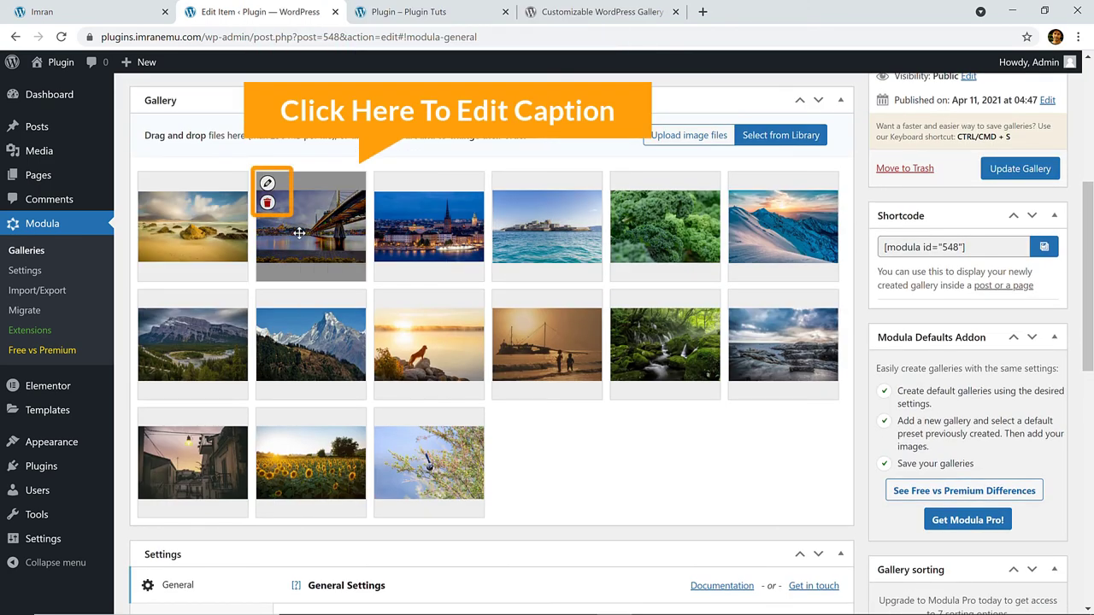
left_click(268, 183)
scroll(740, 314, "down", 1)
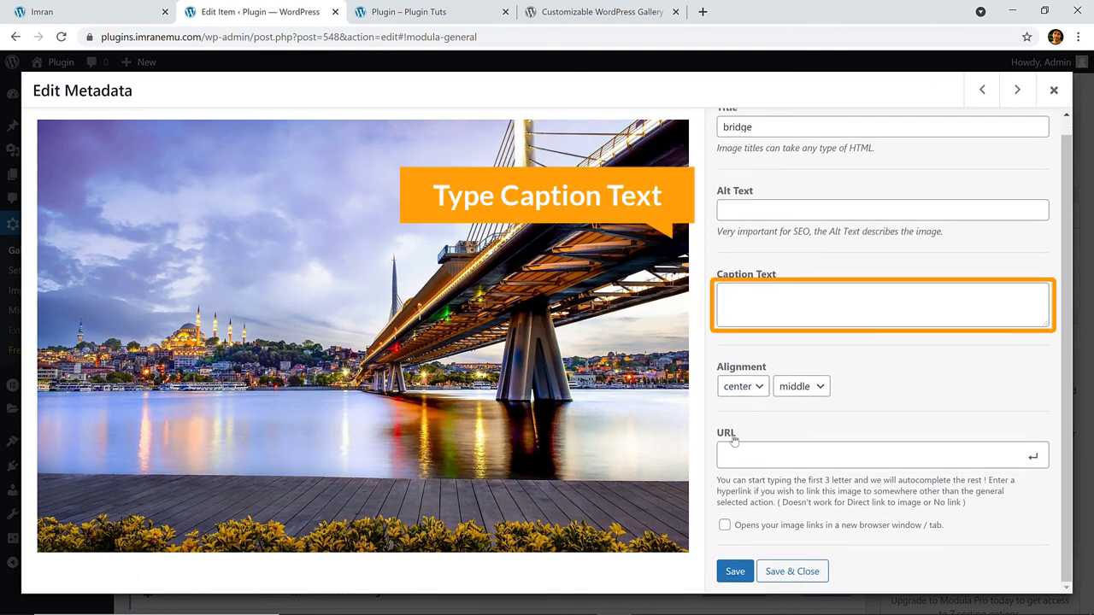
type("You can start typing the first 3 letter and we will autocomplete the rest ! Enter a hyperlink if you wish to link this image to somewhere other than the general selected action.")
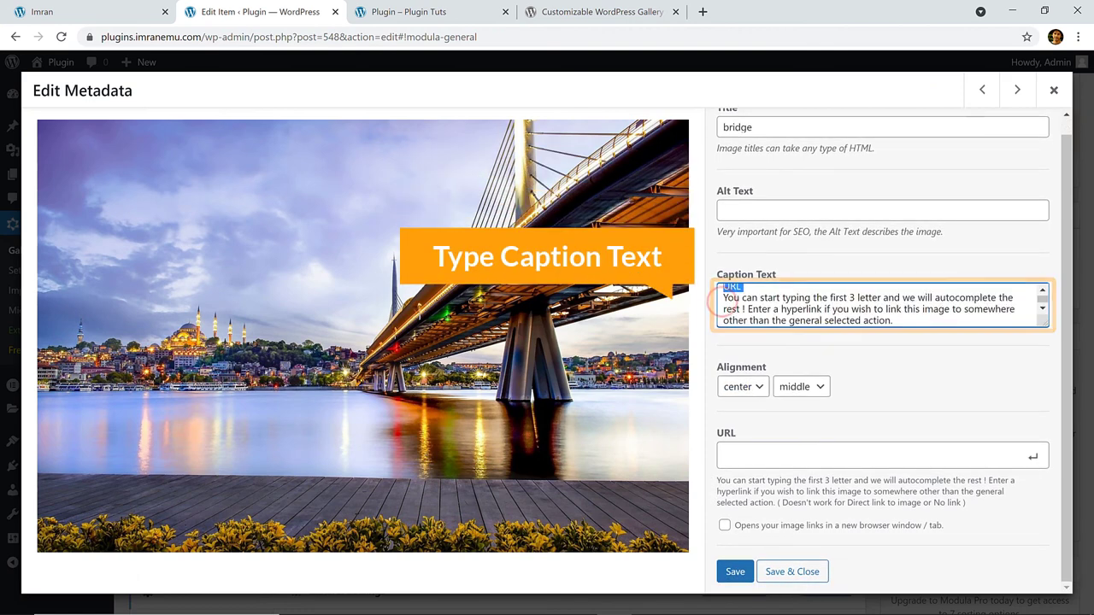
left_click(778, 573)
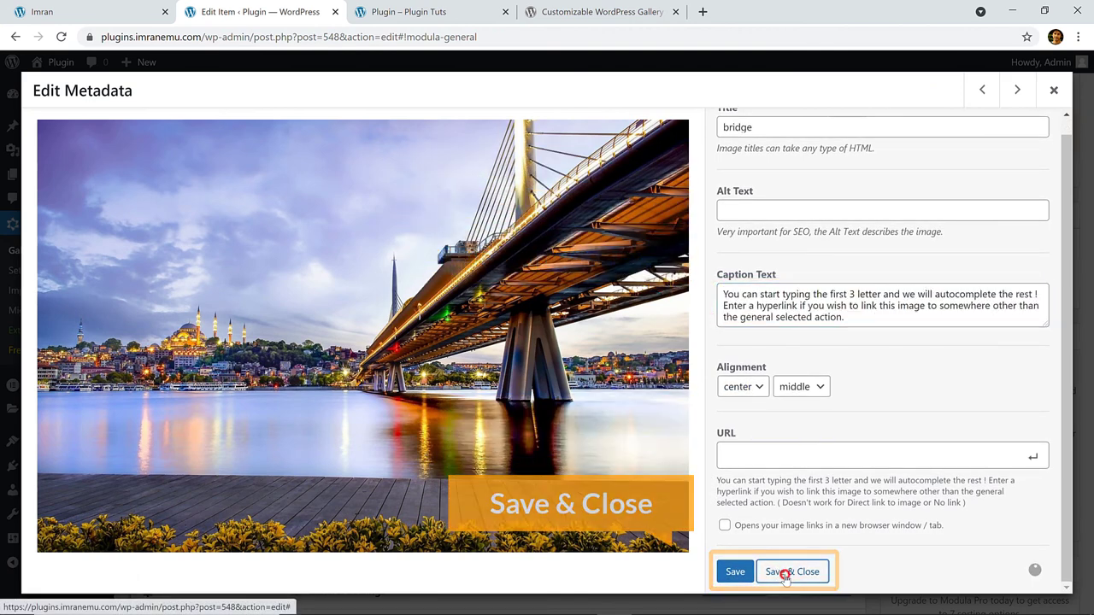
Update the Nature gallery to save the bridge image's new caption
left_click(1017, 169)
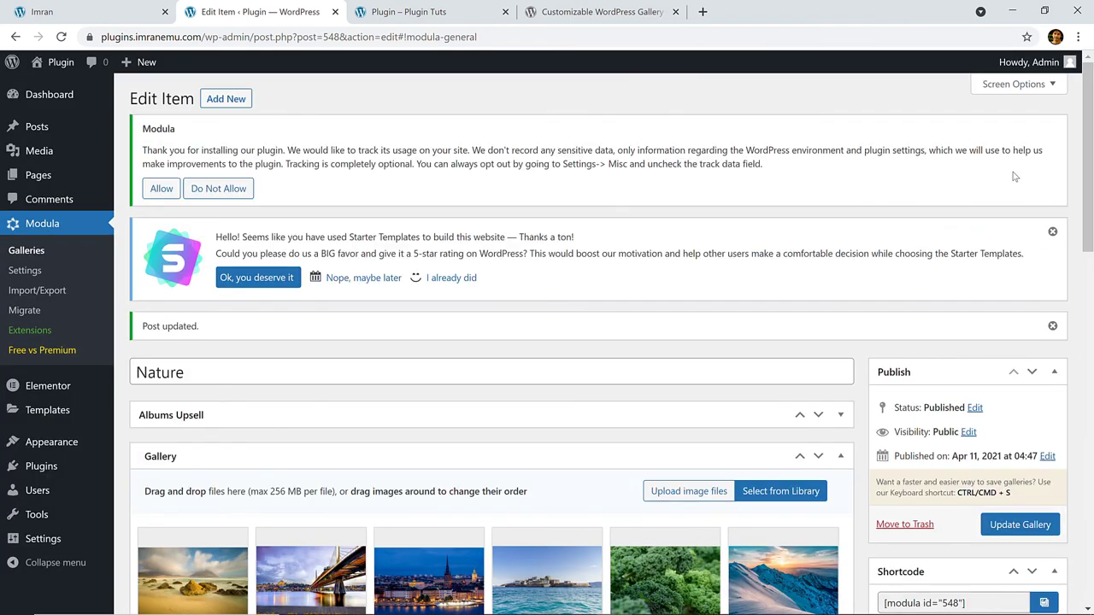
scroll(1004, 218, "down", 3)
left_click(1015, 240)
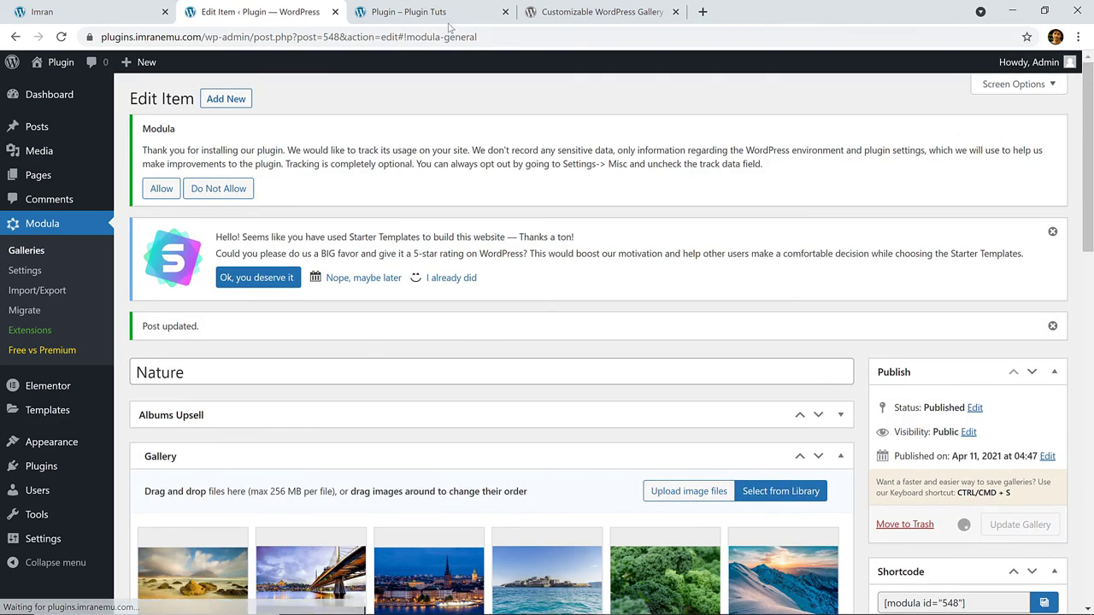
Reload the live page, check the caption on the bridge image, and open that image in the lightbox
left_click(435, 11)
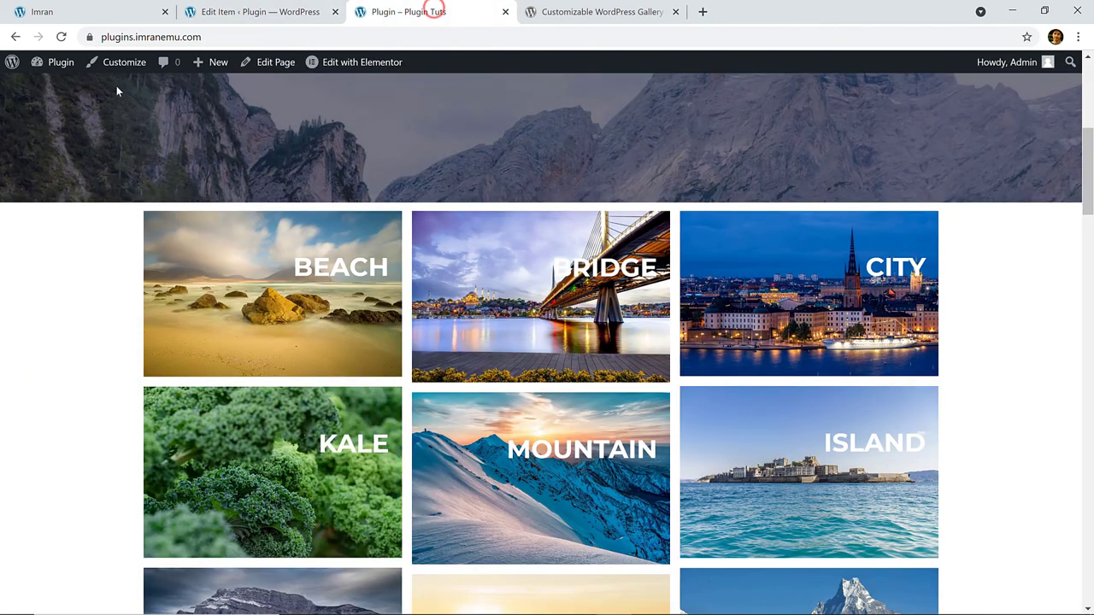
left_click(62, 37)
mouse_move(559, 345)
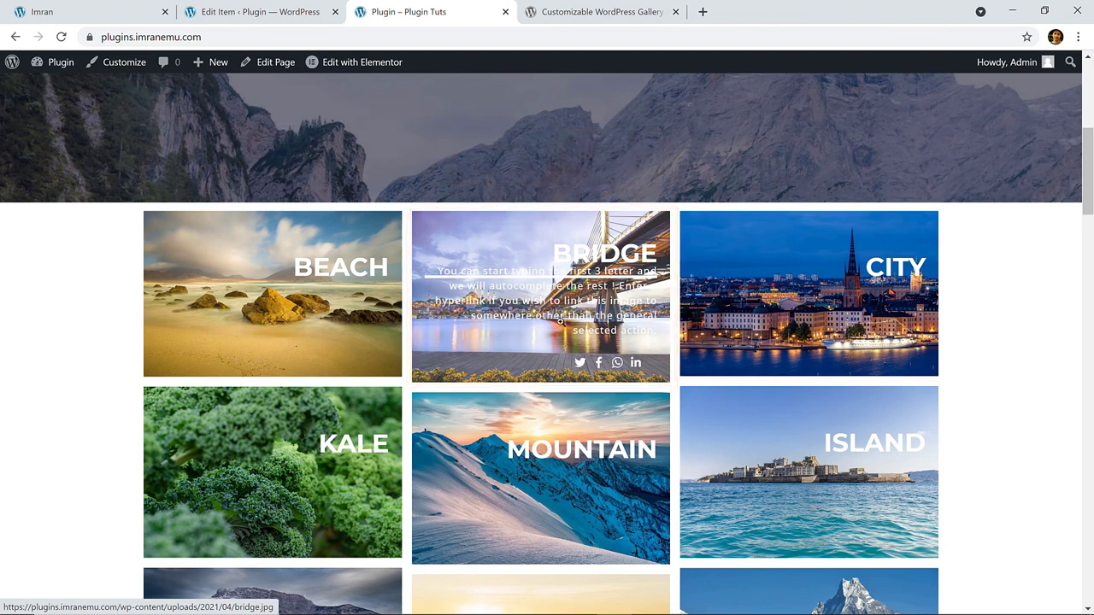
left_click(523, 314)
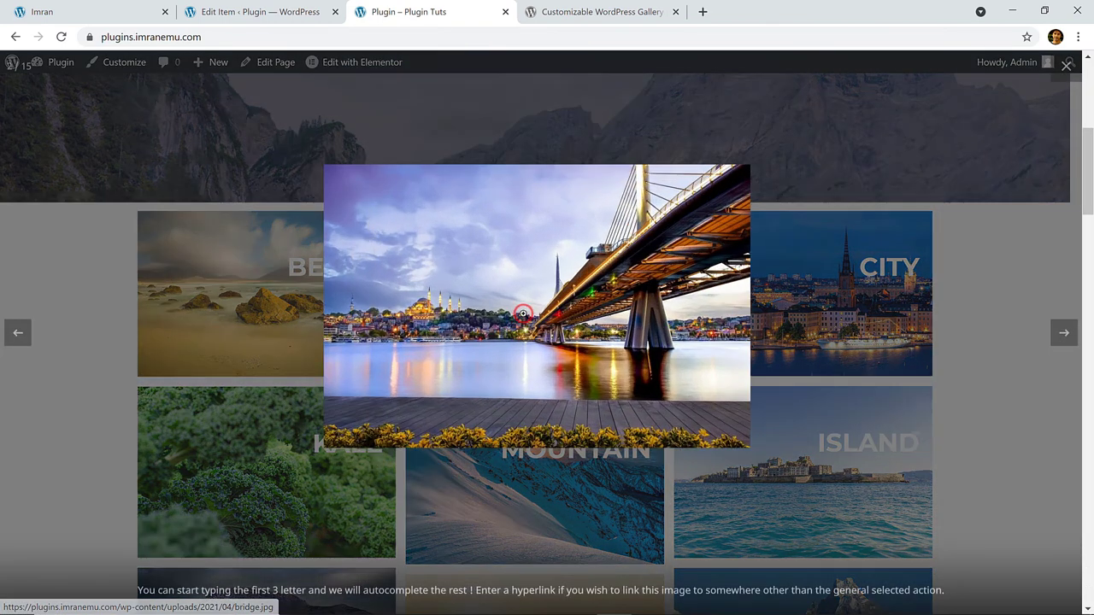